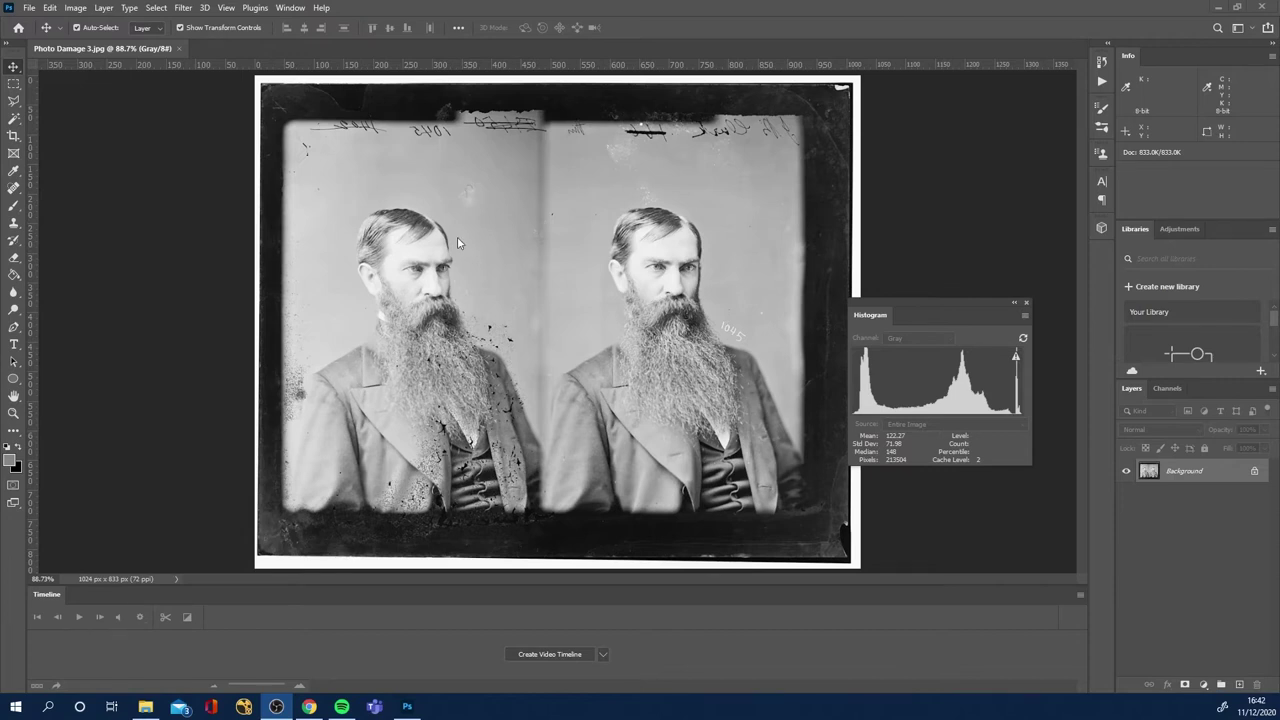
pyautogui.scroll(4, 724, 347)
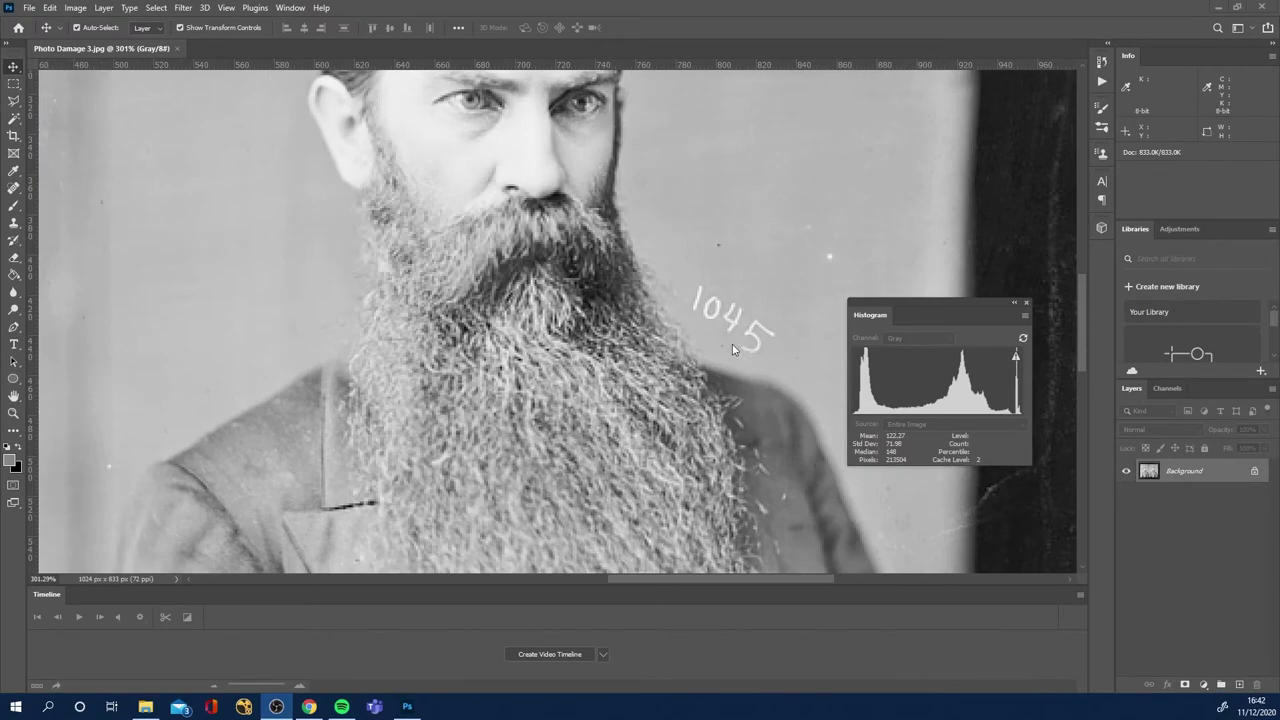
pyautogui.scroll(-2, 488, 335)
pyautogui.moveTo(286, 340); pyautogui.dragTo(589, 342)
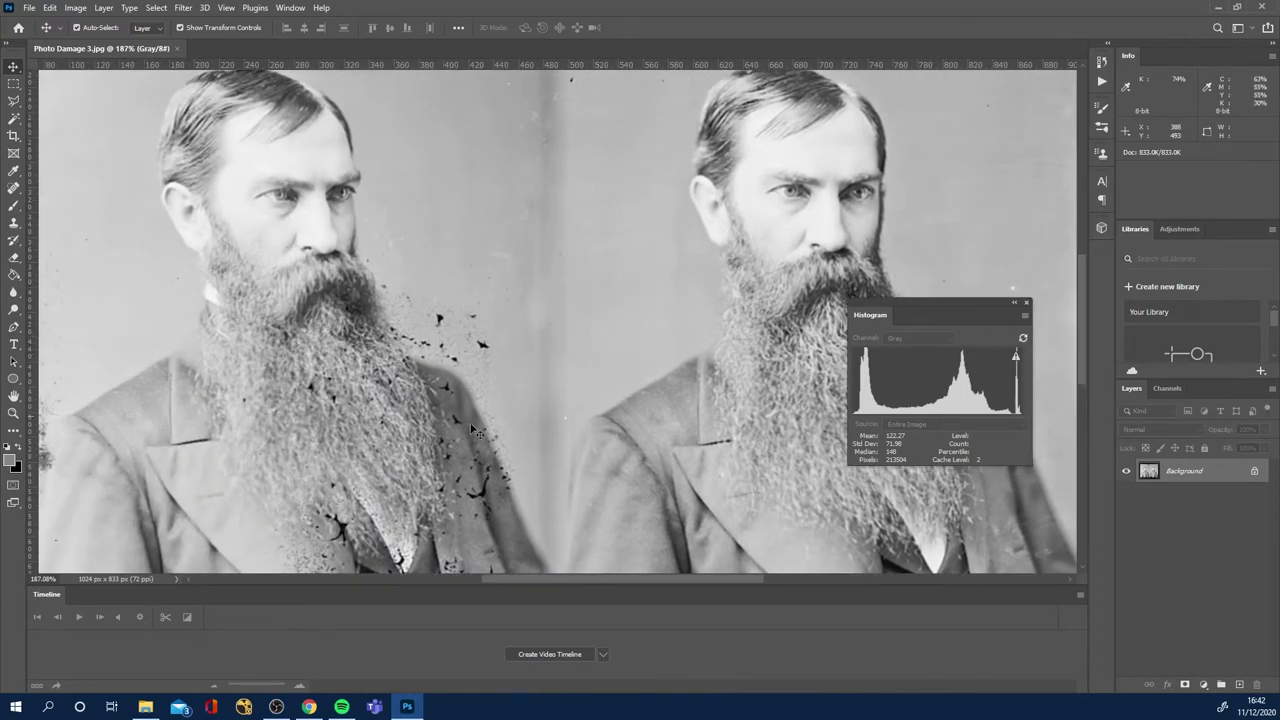
pyautogui.scroll(-3, 480, 435)
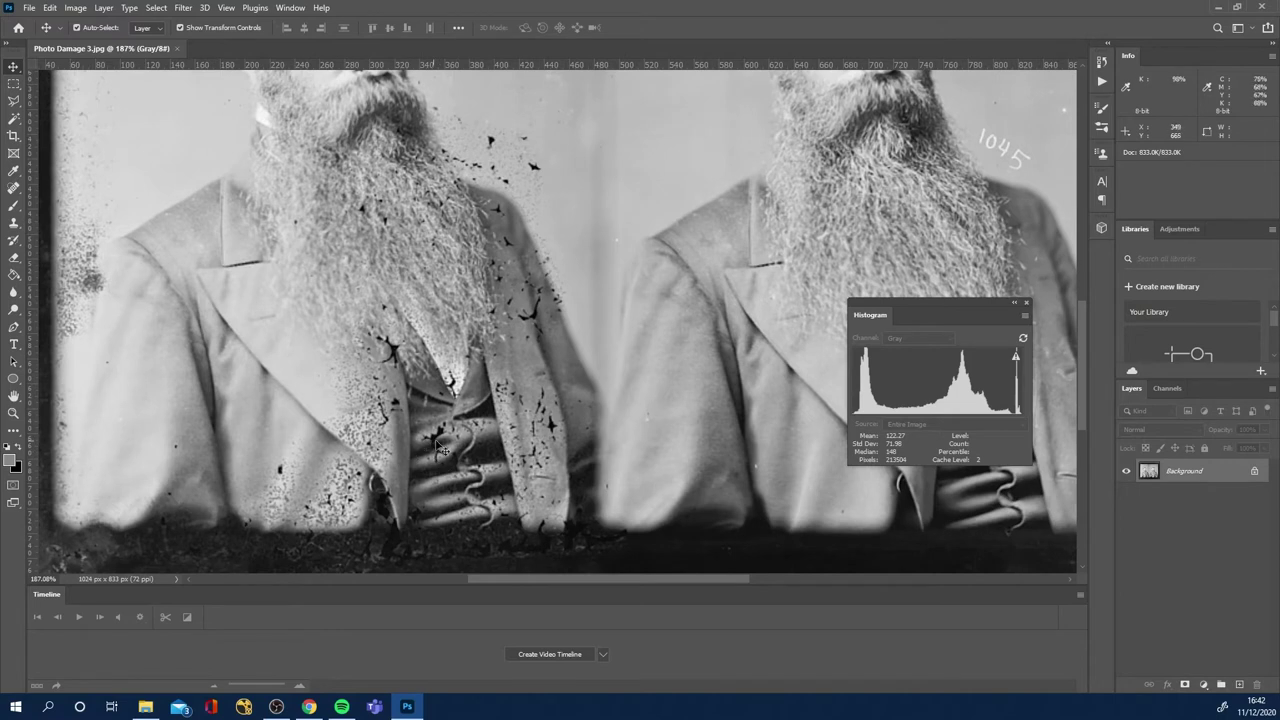
pyautogui.scroll(4, 441, 449)
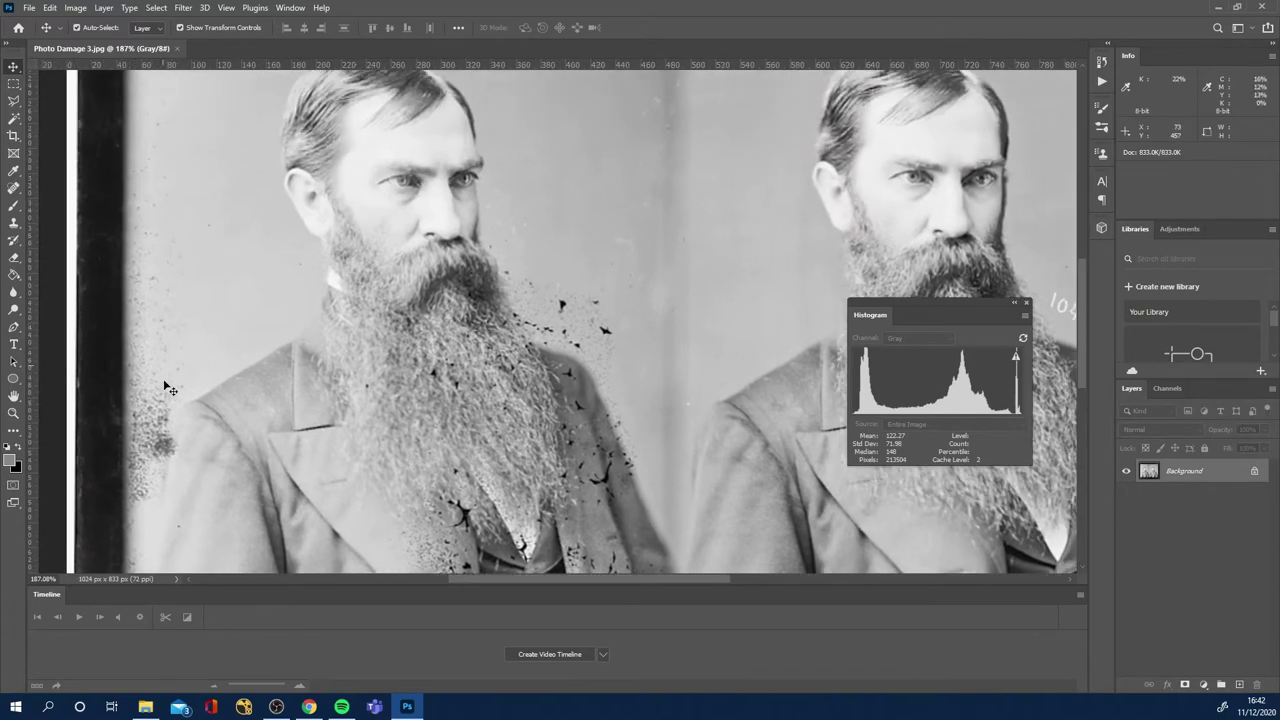
pyautogui.scroll(5, 490, 318)
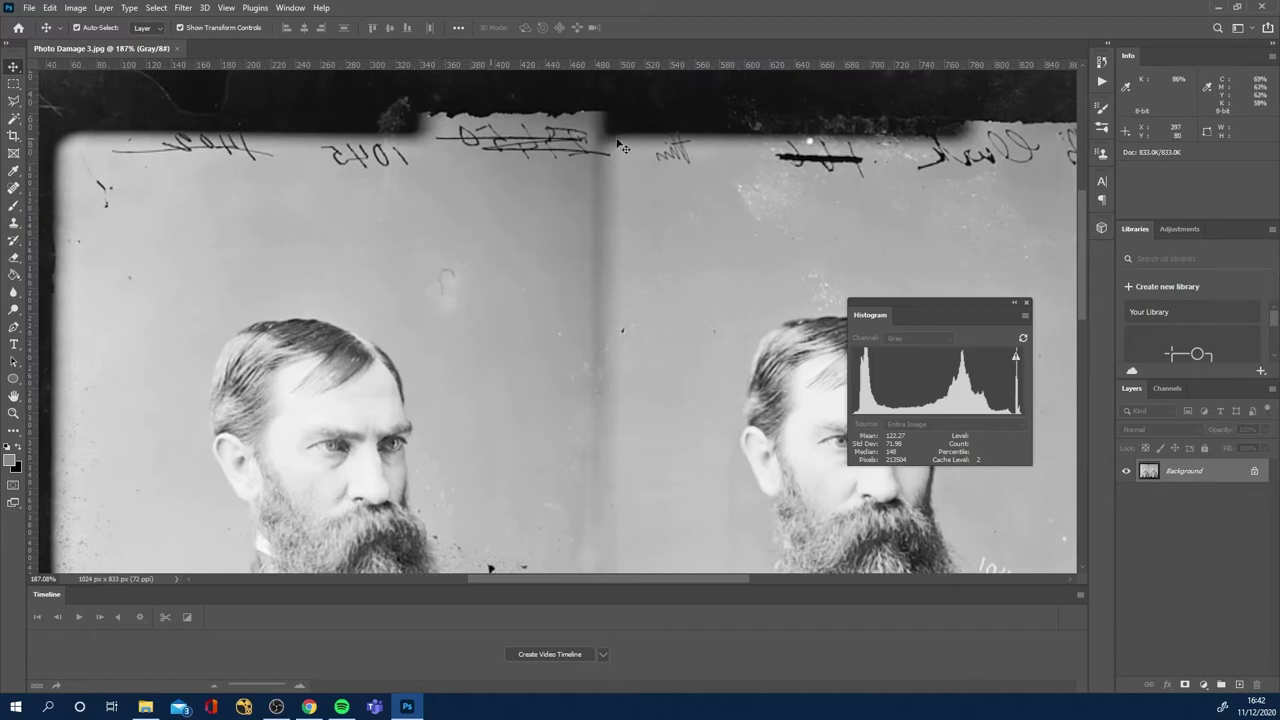
pyautogui.scroll(-3, 479, 232)
pyautogui.scroll(-2, 479, 232)
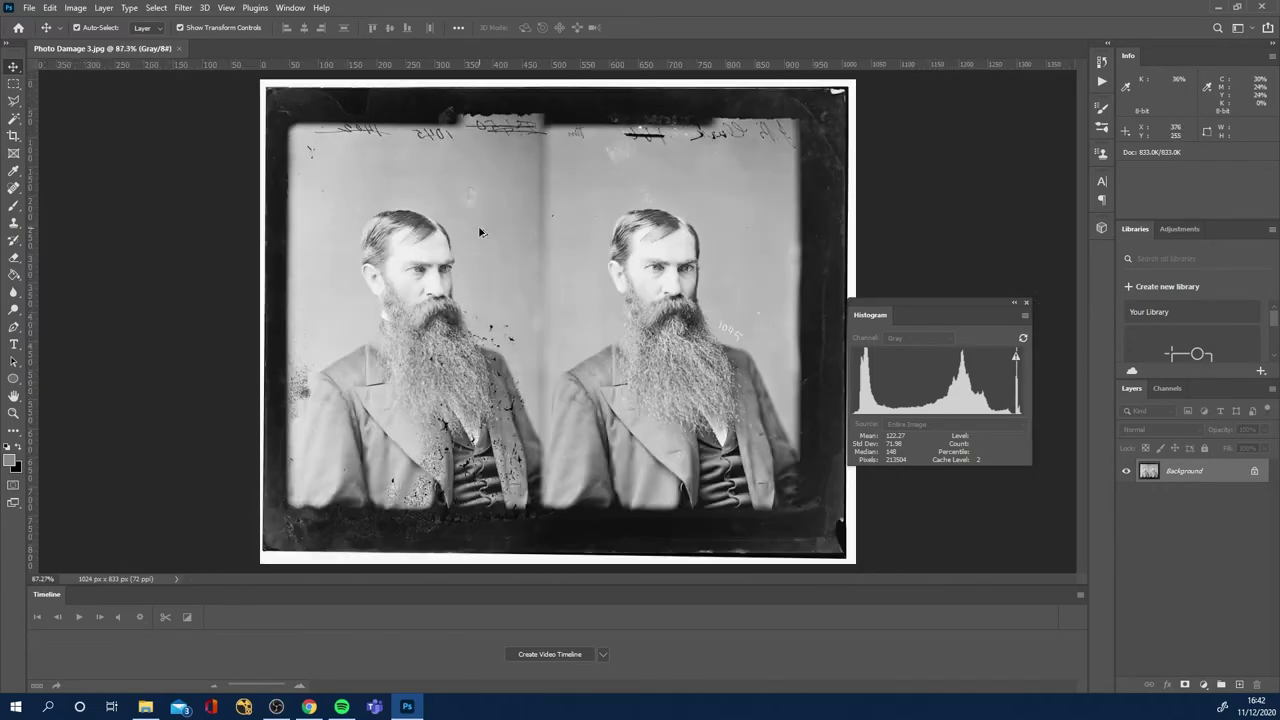
pyautogui.moveTo(908, 309); pyautogui.dragTo(936, 240)
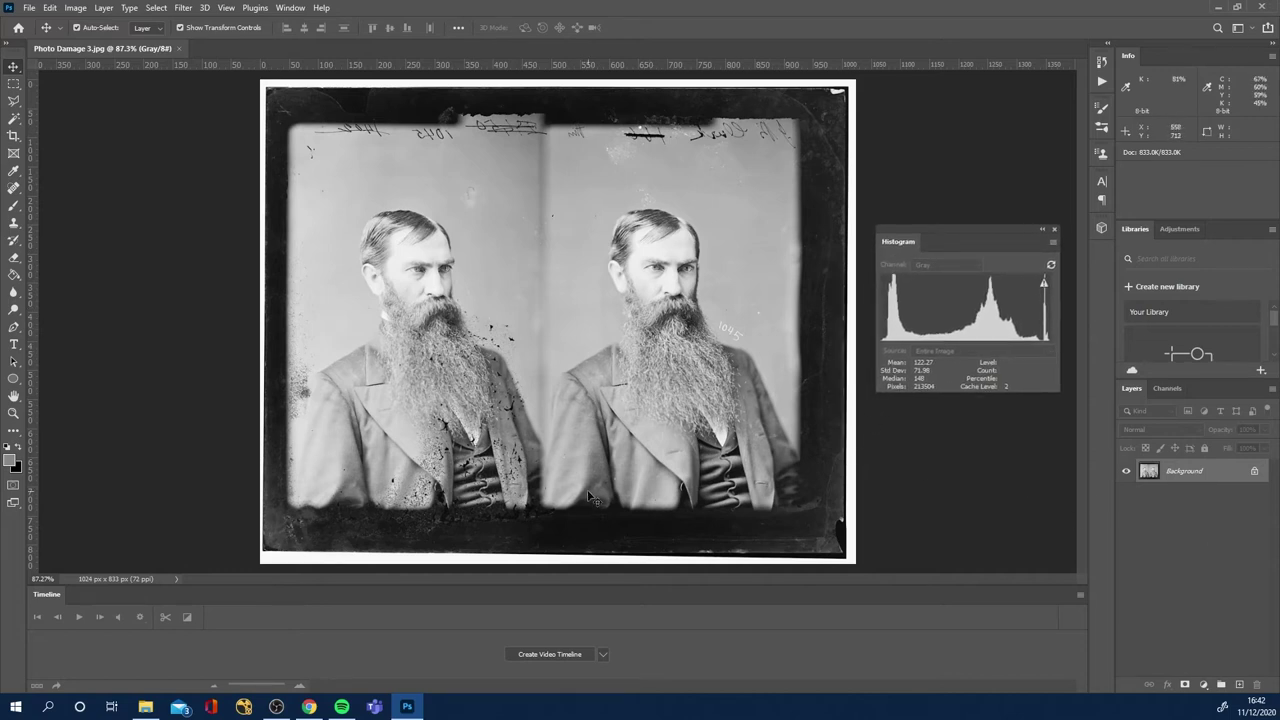
pyautogui.scroll(1, 497, 405)
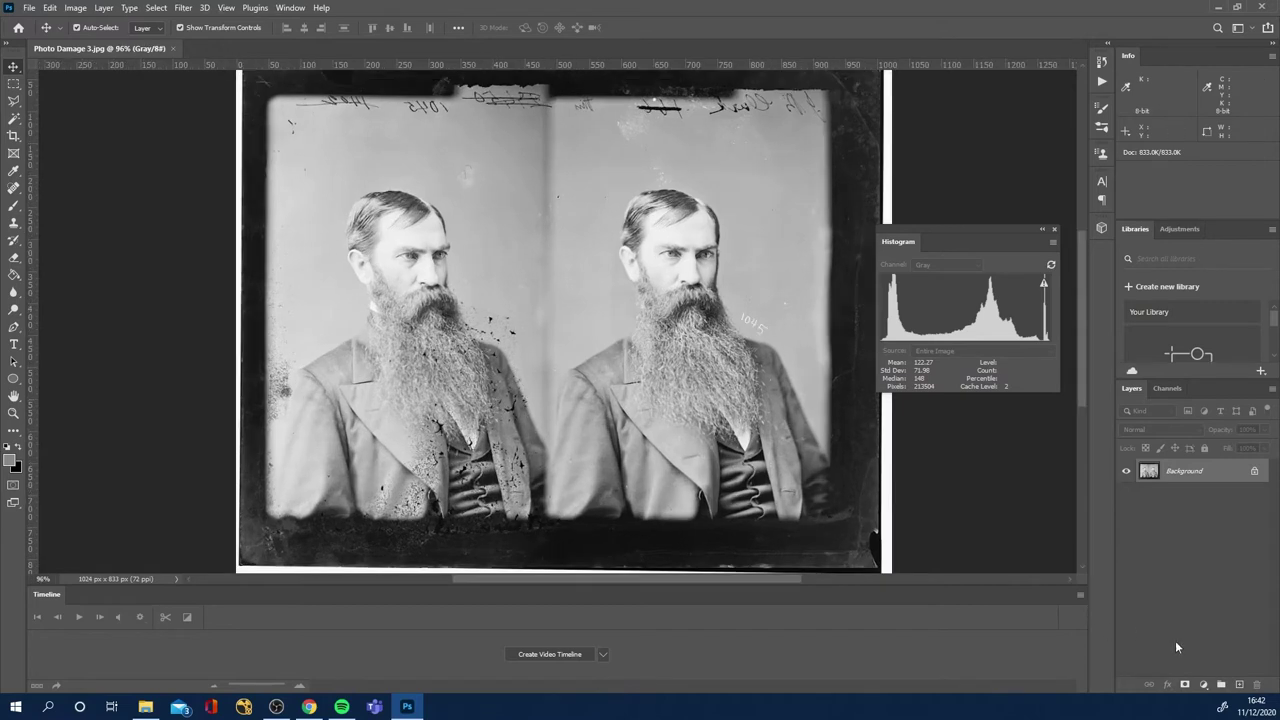
# Add a Levels adjustment layer above Background and close the Histogram panel.
pyautogui.click(1204, 684)
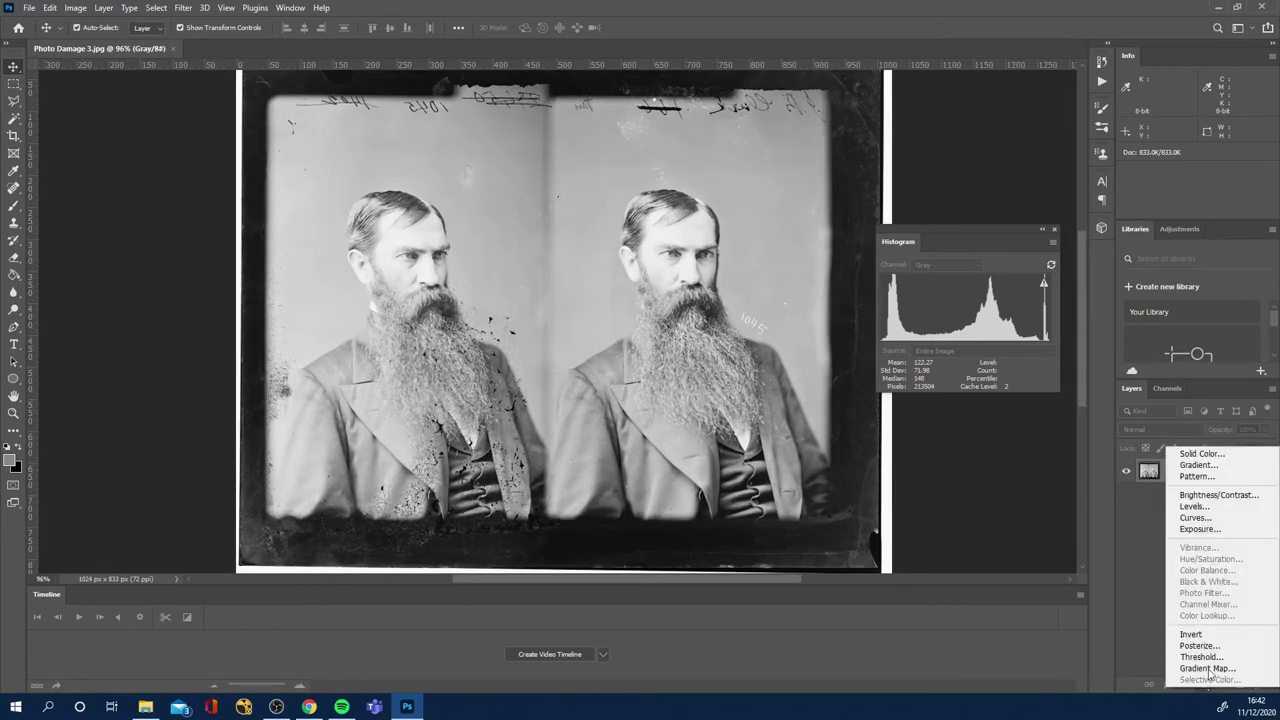
pyautogui.click(1196, 506)
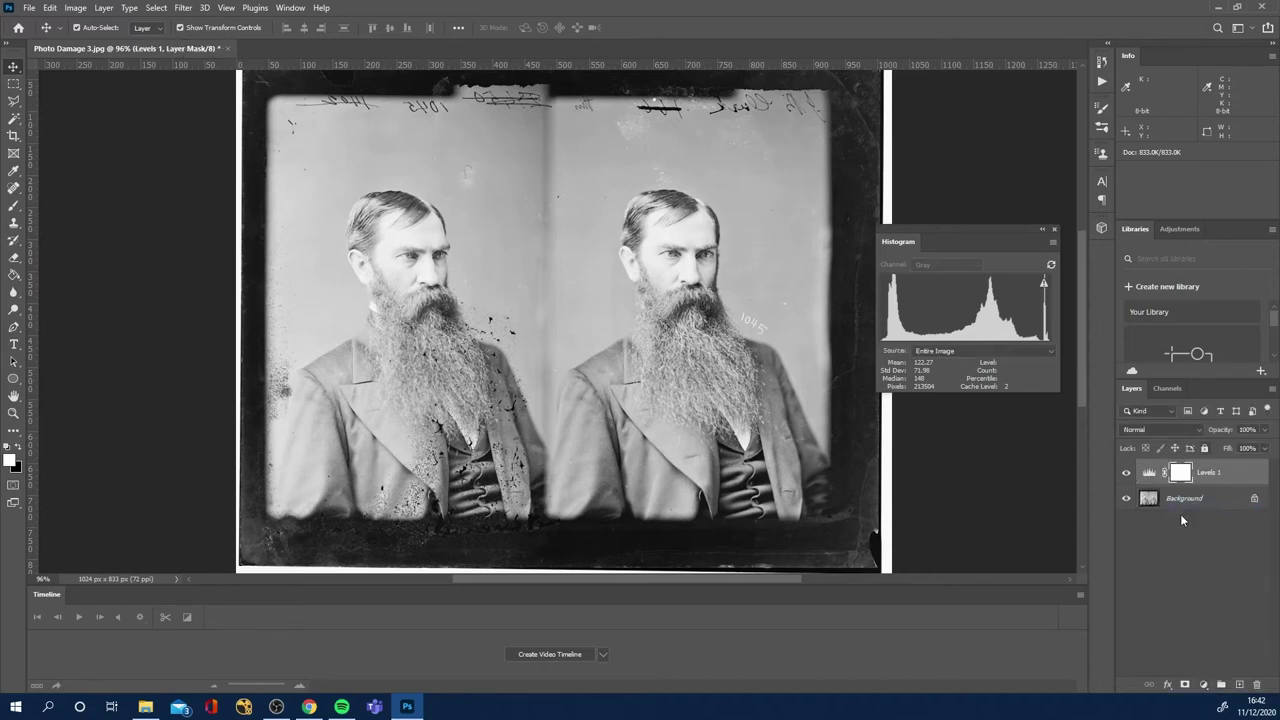
pyautogui.click(1150, 473)
pyautogui.moveTo(562, 292); pyautogui.dragTo(976, 179)
pyautogui.click(899, 231)
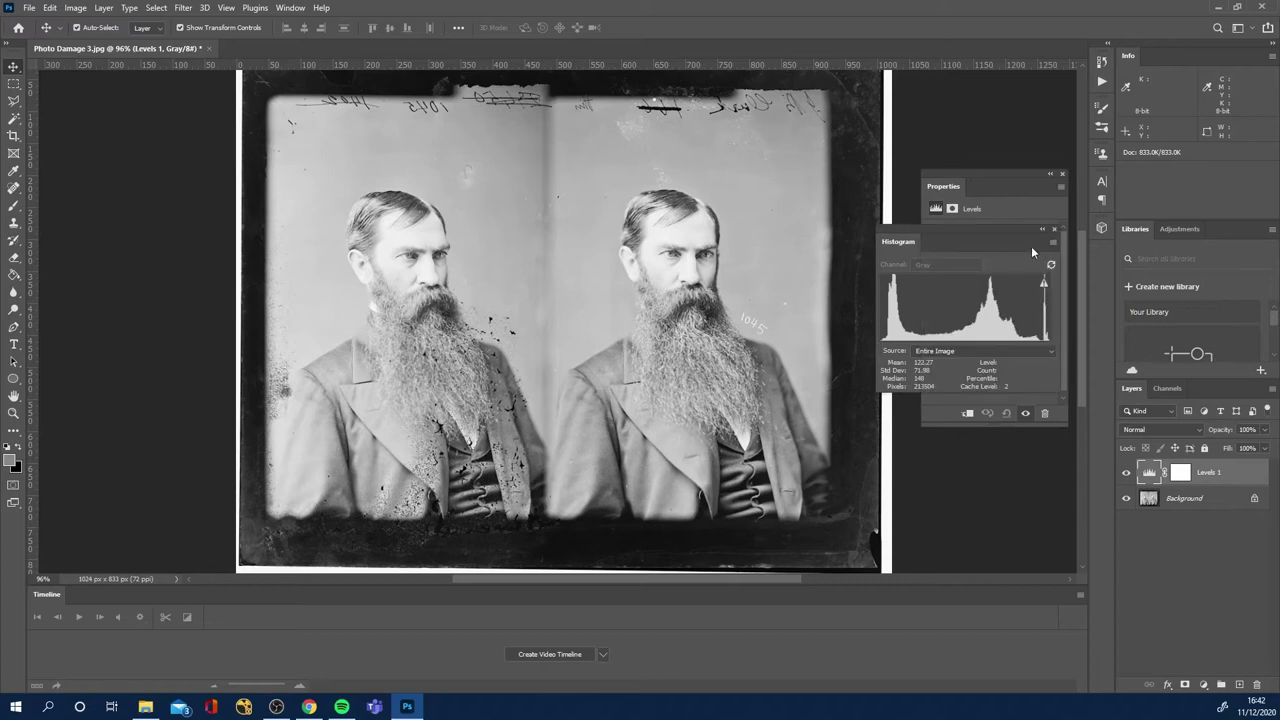
pyautogui.click(1054, 231)
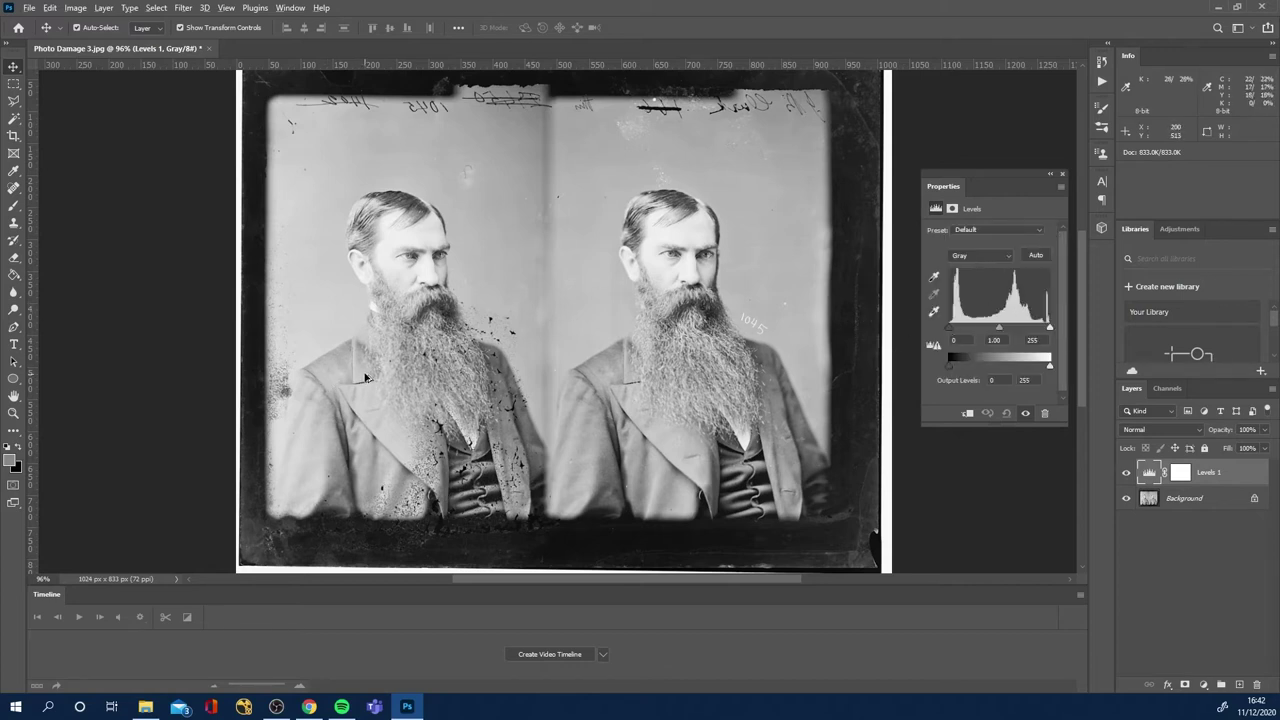
pyautogui.scroll(3, 366, 385)
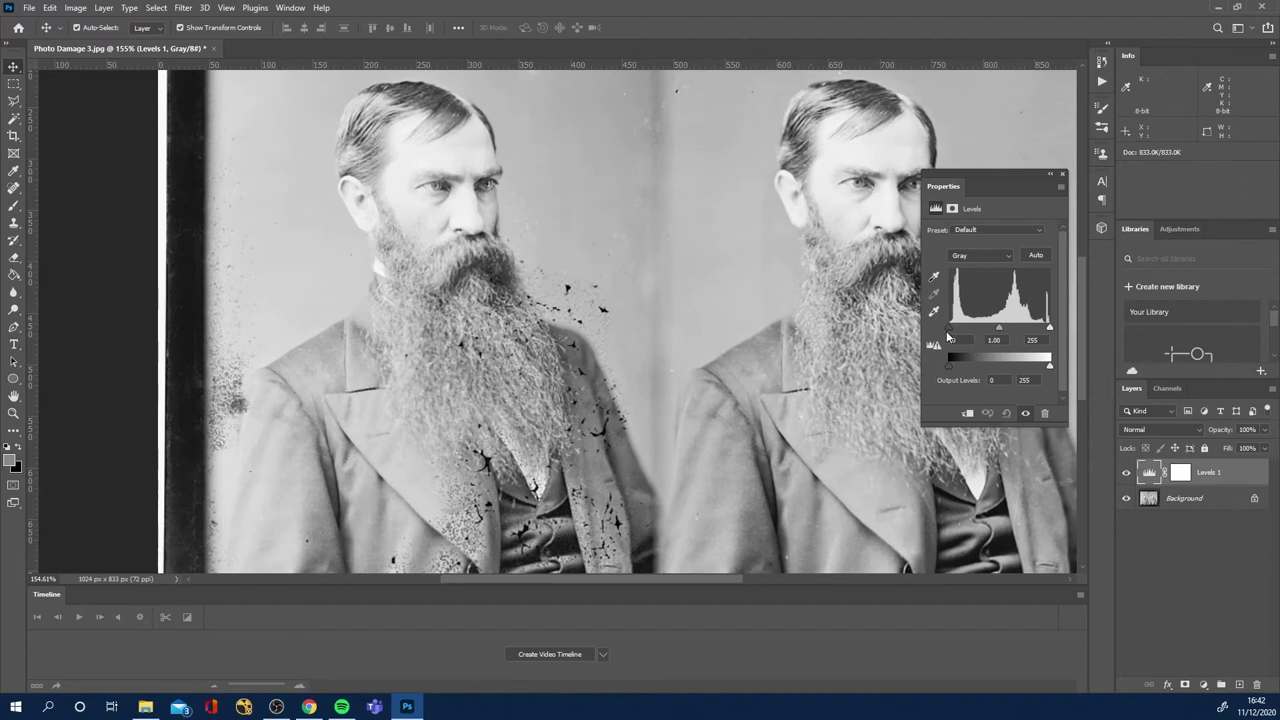
# Try raising the Levels black input, compare before and after, then reset it to 0.
pyautogui.moveTo(949, 325); pyautogui.dragTo(1026, 330)
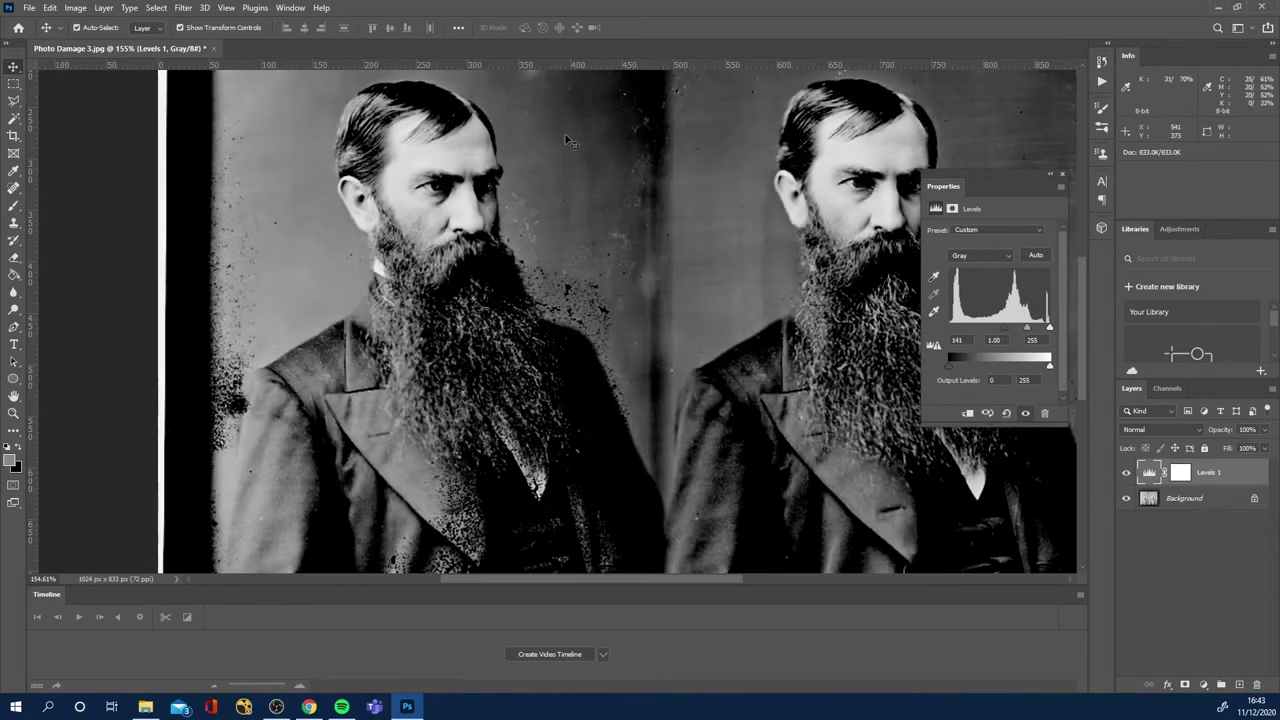
pyautogui.moveTo(652, 165); pyautogui.dragTo(599, 356)
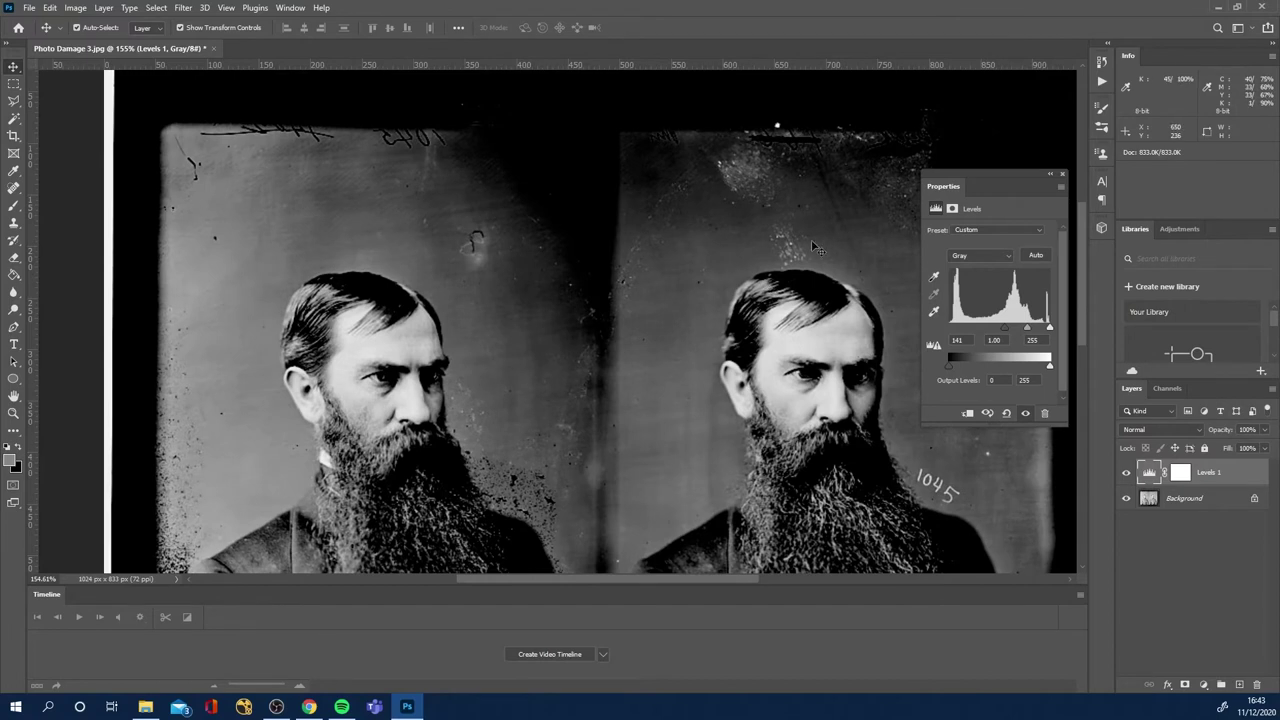
pyautogui.click(1131, 475)
pyautogui.click(1131, 475)
pyautogui.click(1131, 475)
pyautogui.click(1131, 475)
pyautogui.click(1131, 475)
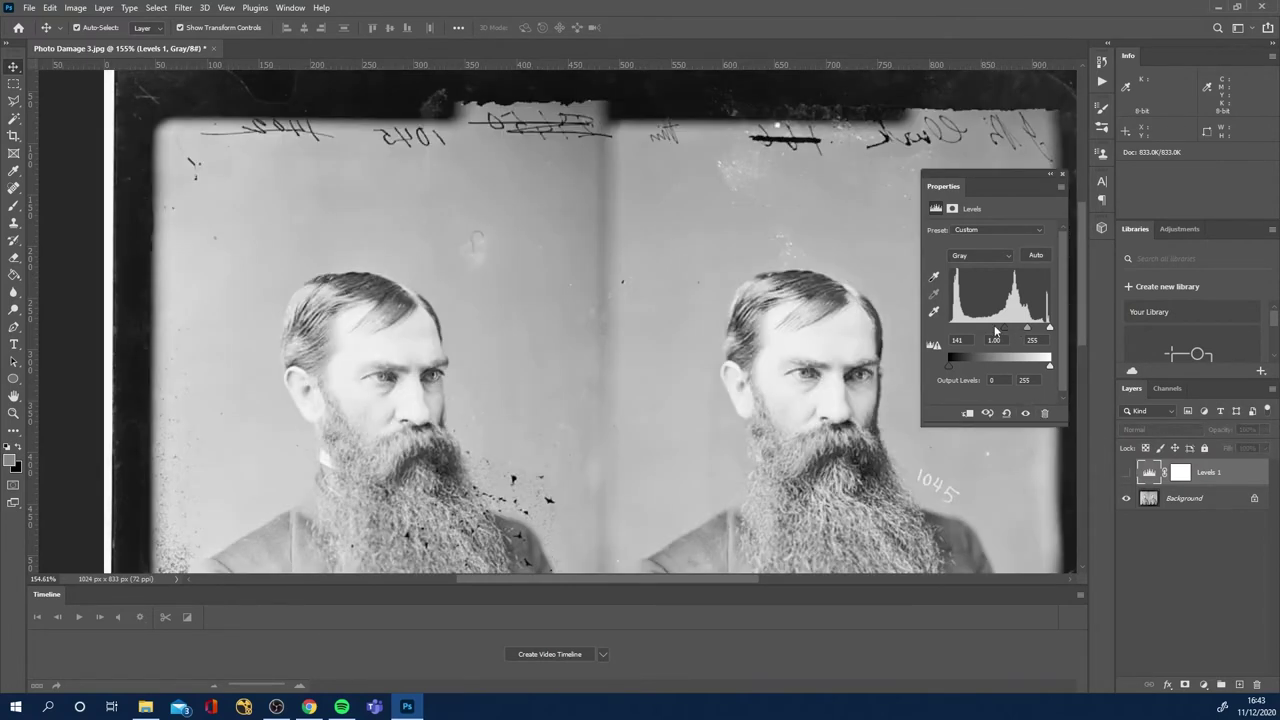
pyautogui.moveTo(1004, 327); pyautogui.dragTo(949, 328)
pyautogui.click(1128, 476)
pyautogui.click(1128, 477)
# Set the Levels white input to 134, compare, and hide the Levels 1 layer.
pyautogui.moveTo(1050, 328); pyautogui.dragTo(1005, 328)
pyautogui.moveTo(688, 440); pyautogui.dragTo(673, 123)
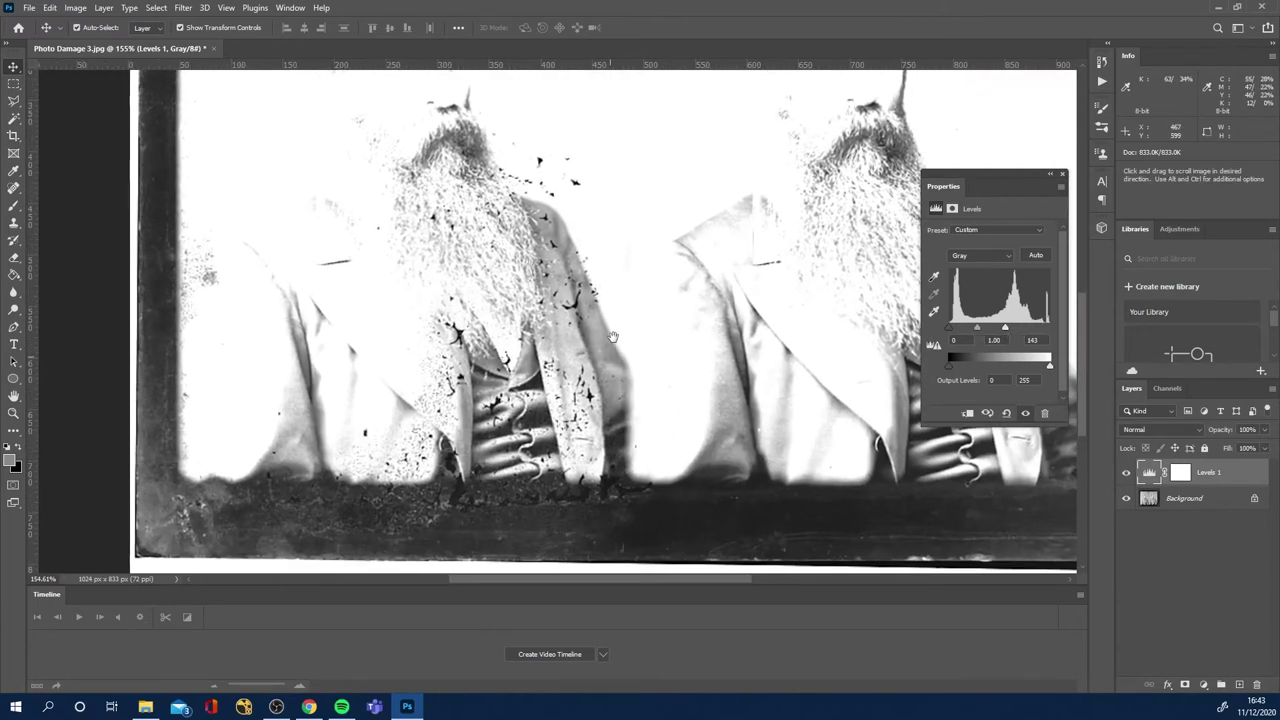
pyautogui.moveTo(1005, 328)
pyautogui.mouseDown()
pyautogui.moveTo(985, 328)
pyautogui.moveTo(1001, 328)
pyautogui.mouseUp()
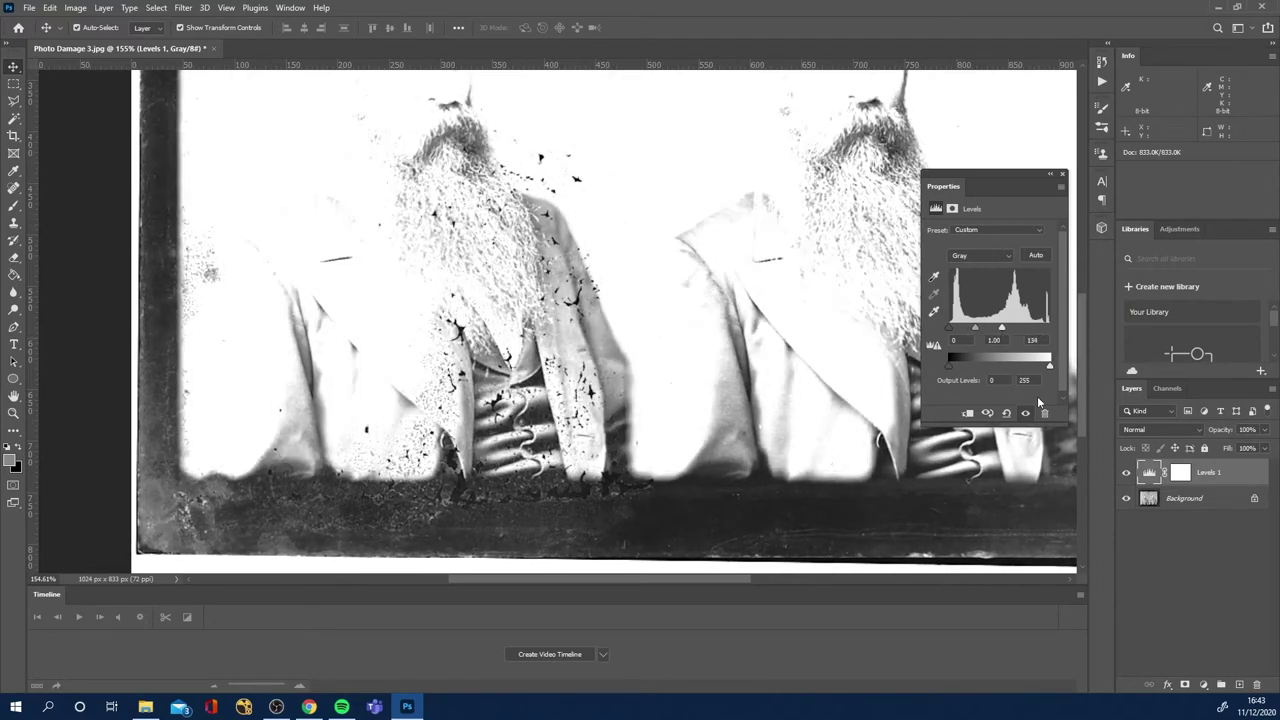
pyautogui.click(1126, 474)
pyautogui.click(1126, 473)
pyautogui.click(1126, 473)
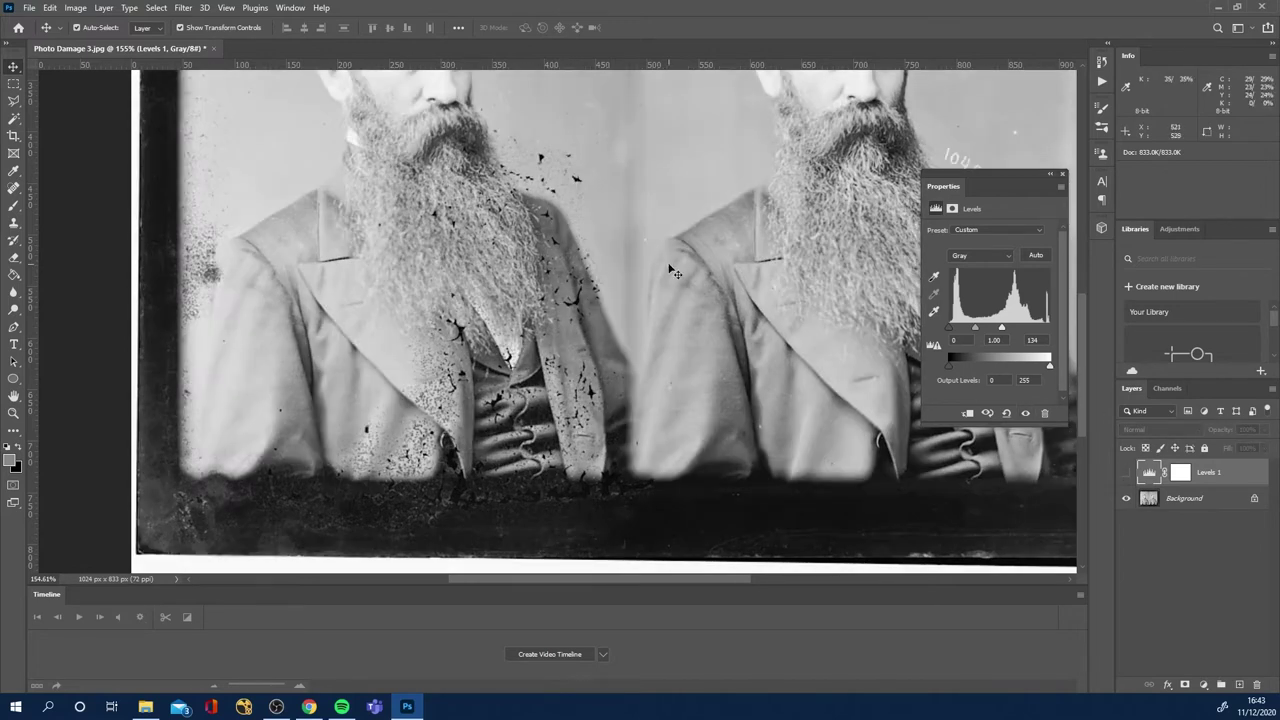
pyautogui.scroll(-4, 670, 270)
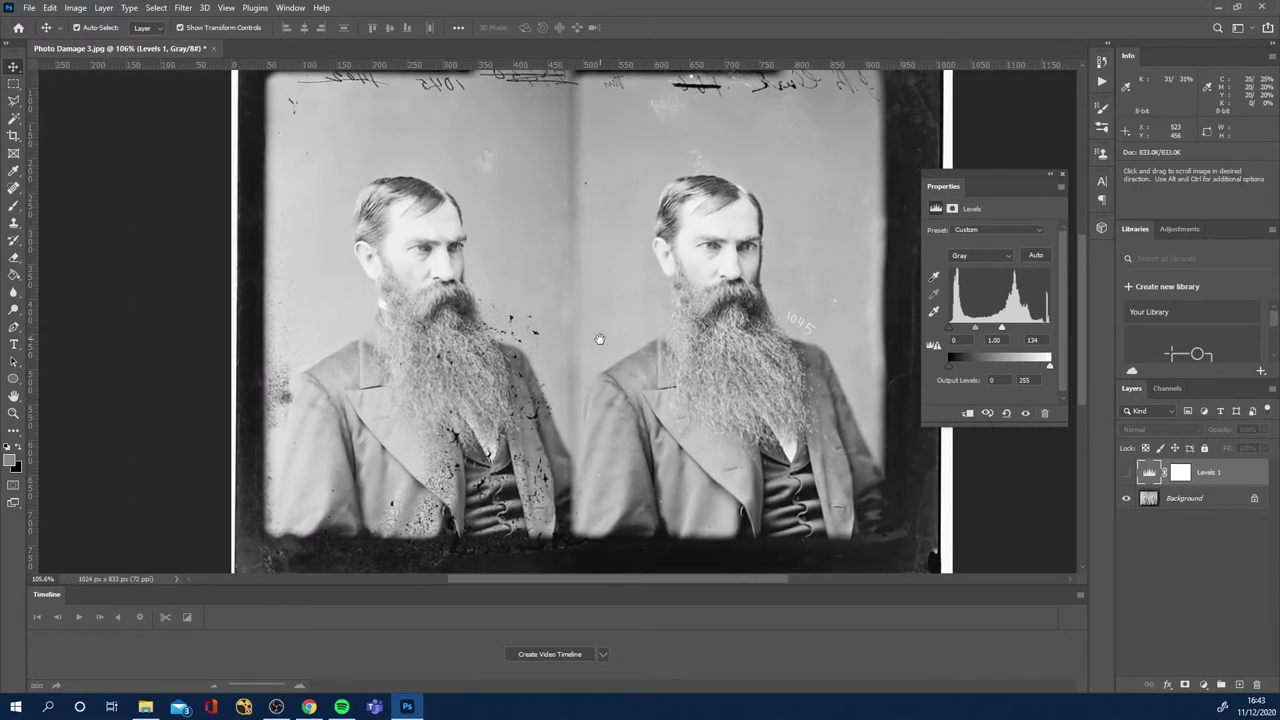
pyautogui.click(1180, 566)
# Delete Levels 1, duplicate Background, and rename the copy 'Dust And Scratches'.
pyautogui.moveTo(1250, 474); pyautogui.dragTo(1257, 684)
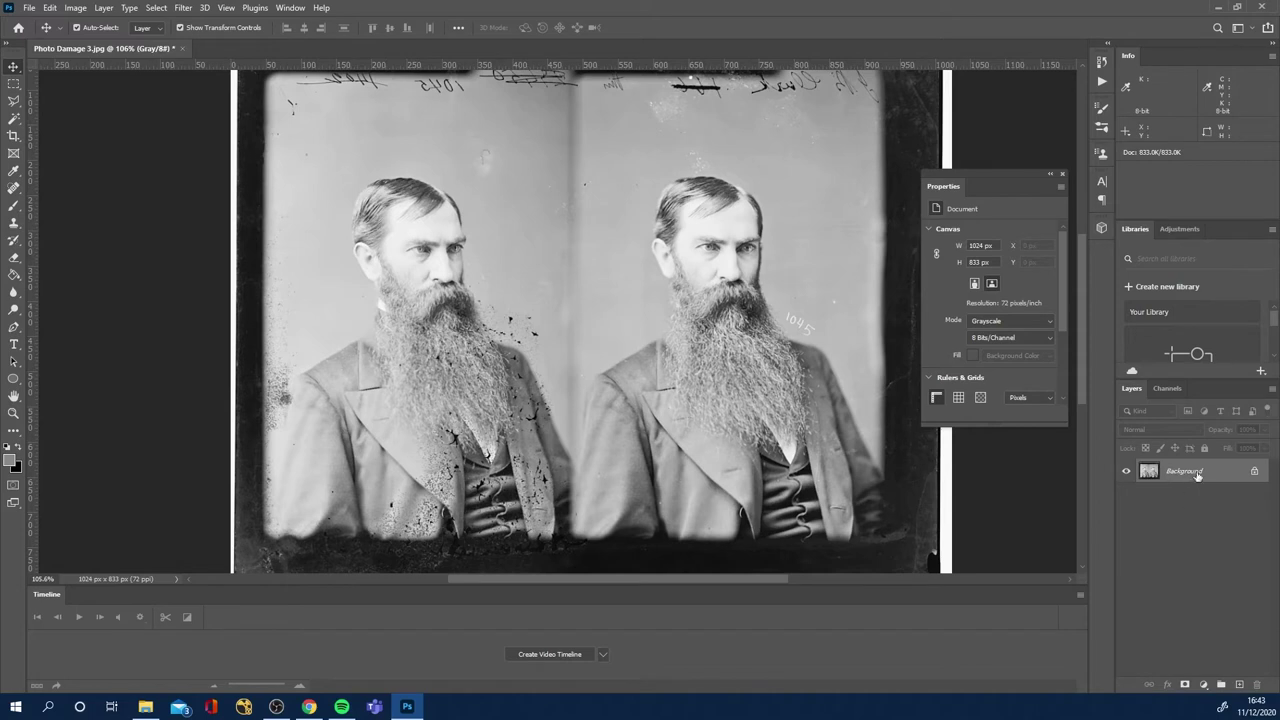
pyautogui.moveTo(1196, 479); pyautogui.dragTo(1238, 684)
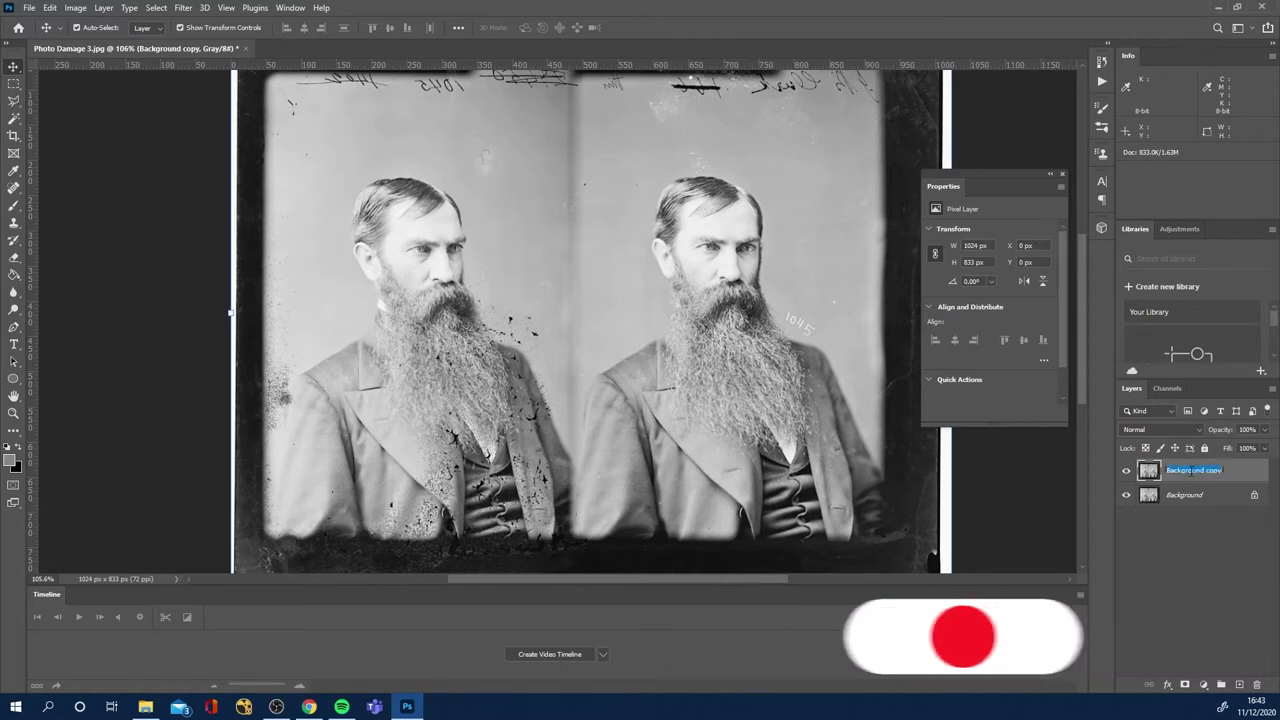
pyautogui.doubleClick(1193, 471)
pyautogui.write('Dust A')
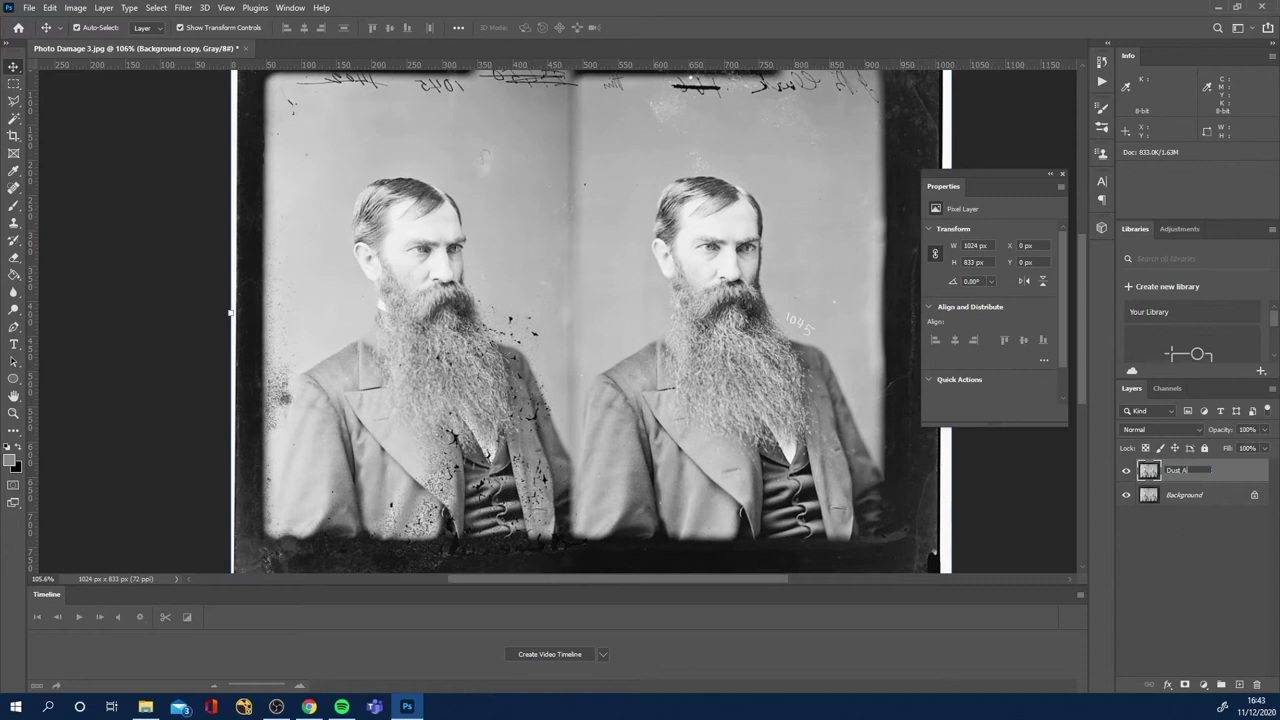
pyautogui.write('nd Scratches')
pyautogui.click(1188, 537)
pyautogui.scroll(5, 469, 278)
pyautogui.scroll(-3, 469, 278)
pyautogui.click(1200, 472)
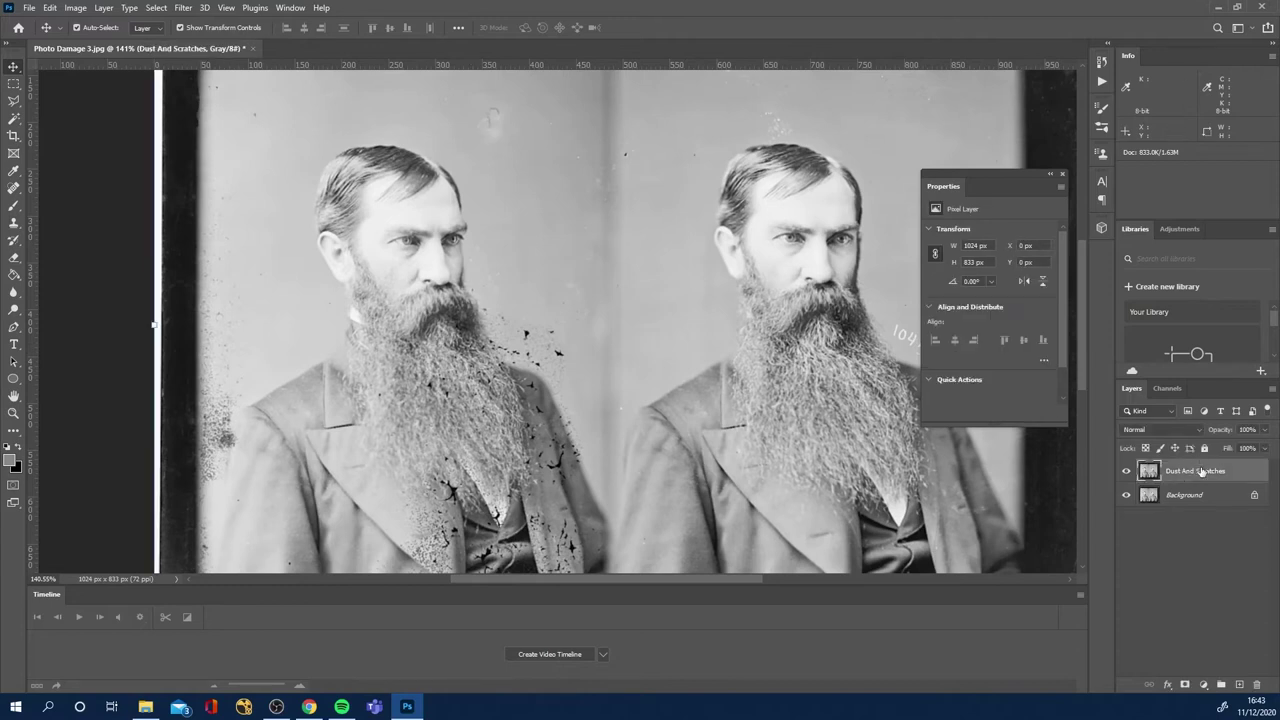
# Apply the Despeckle filter to the Dust And Scratches layer.
pyautogui.click(77, 11)
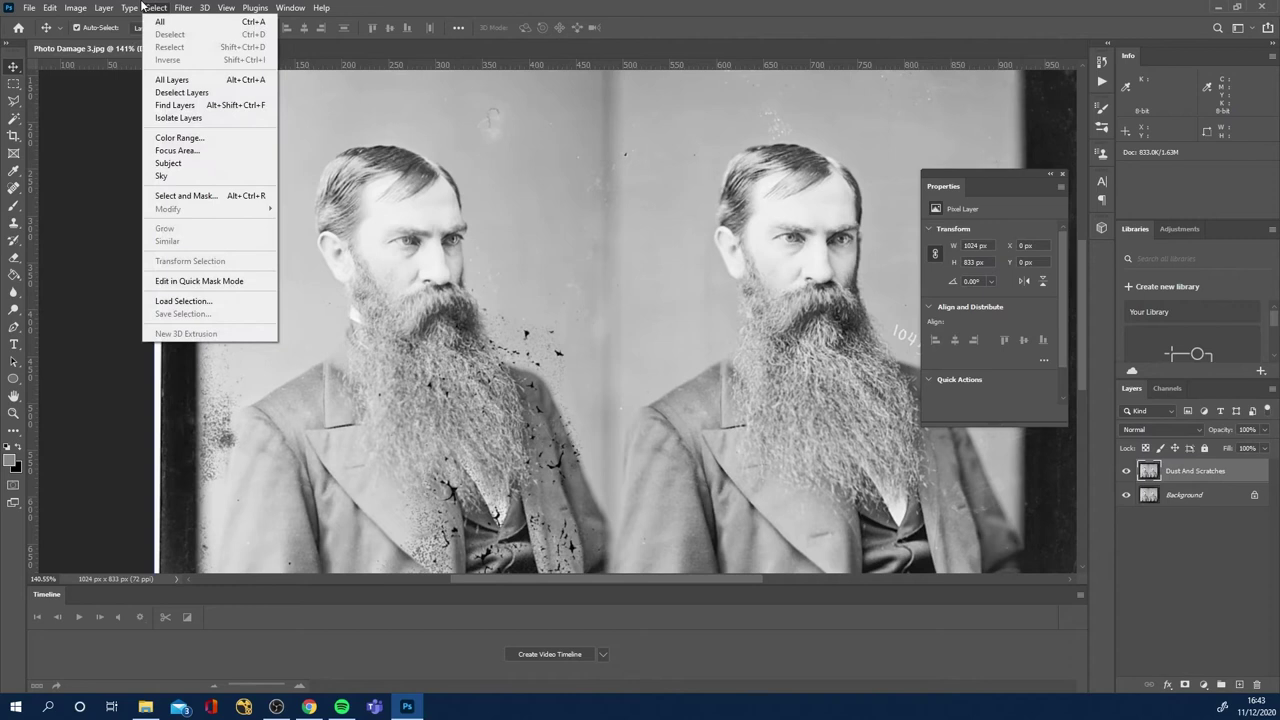
pyautogui.moveTo(176, 8)
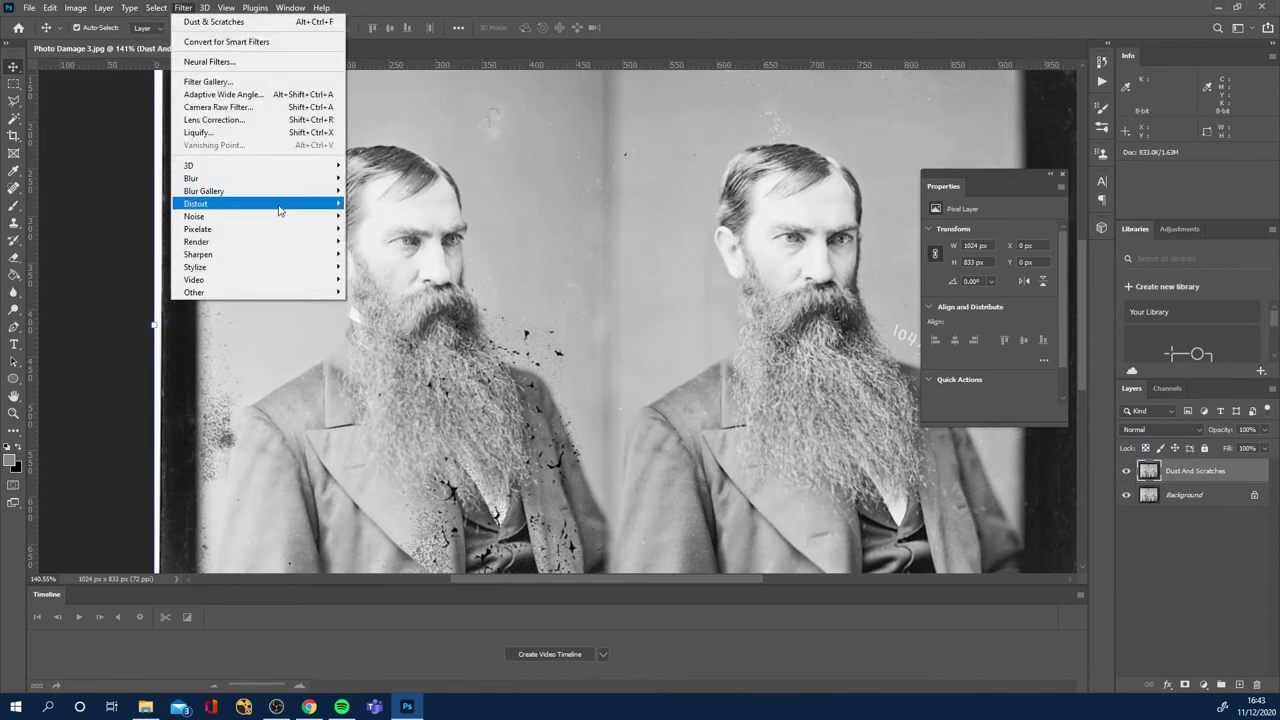
pyautogui.moveTo(283, 218)
pyautogui.click(397, 237)
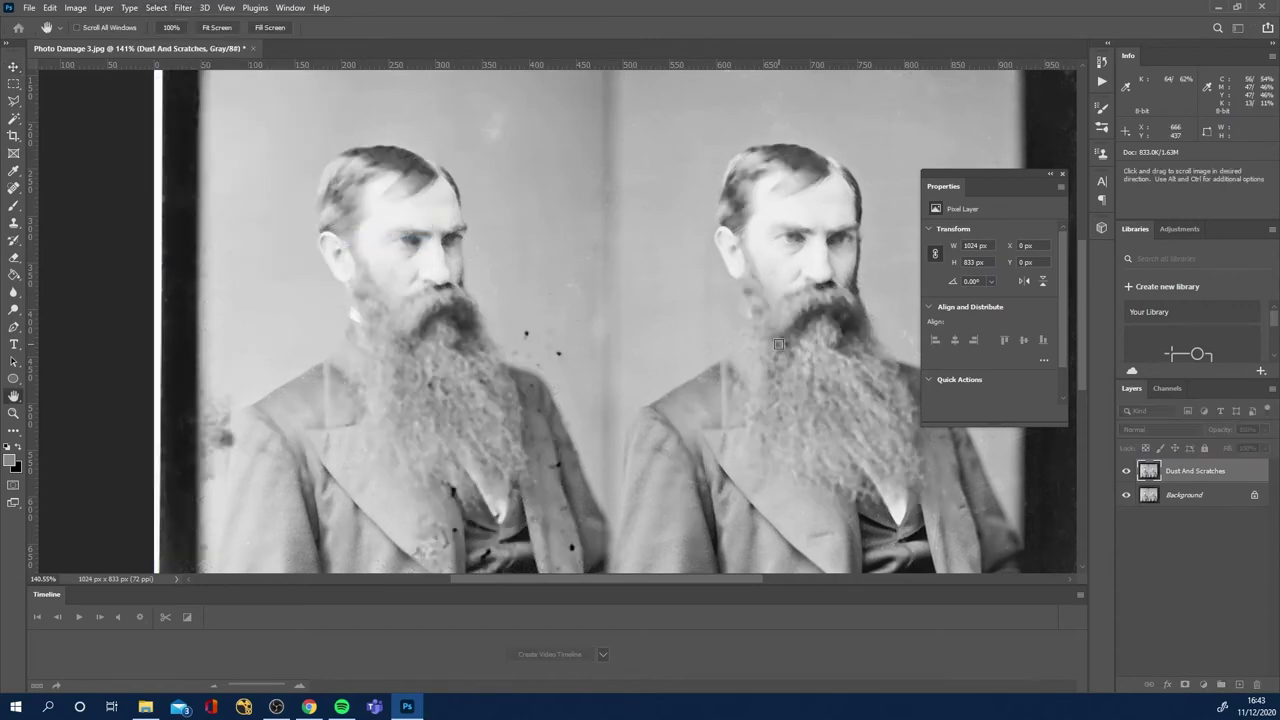
# Apply Dust & Scratches at Radius 2 px, Threshold 0, and compare with the original.
pyautogui.hotkey('ctrl', 'alt', 'f')
pyautogui.moveTo(210, 187); pyautogui.dragTo(711, 135)
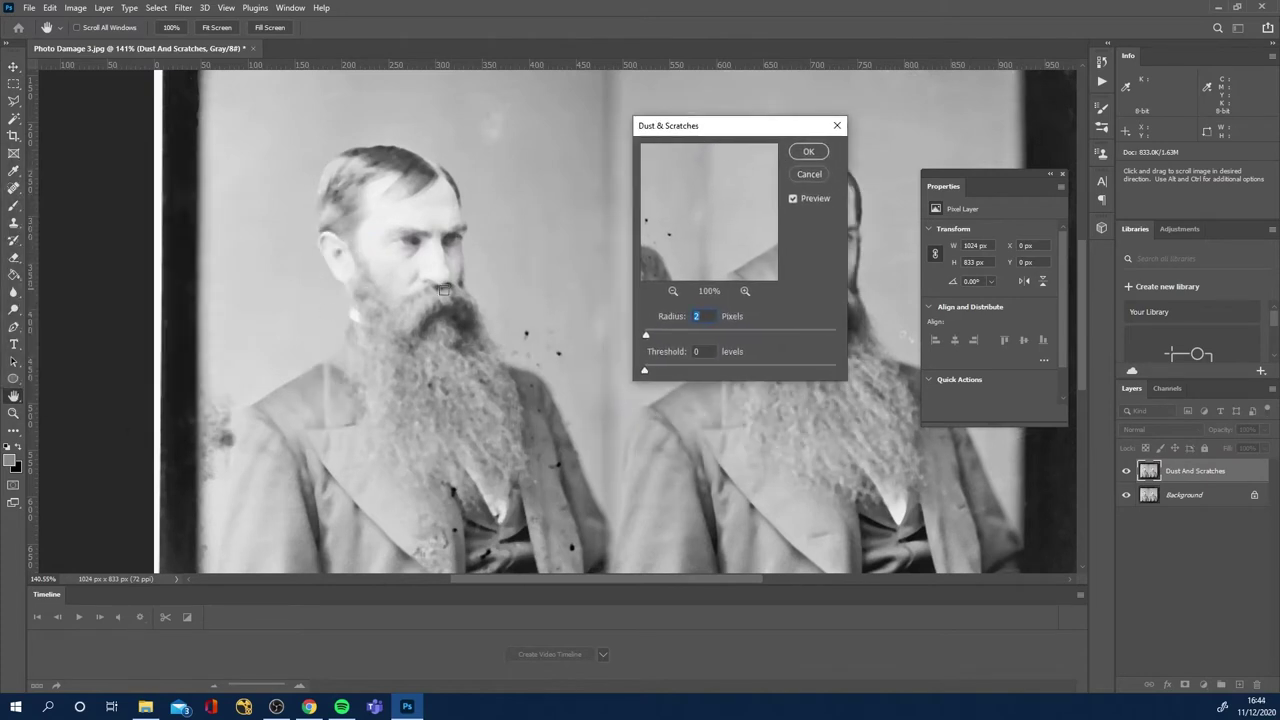
pyautogui.moveTo(658, 336); pyautogui.dragTo(751, 334)
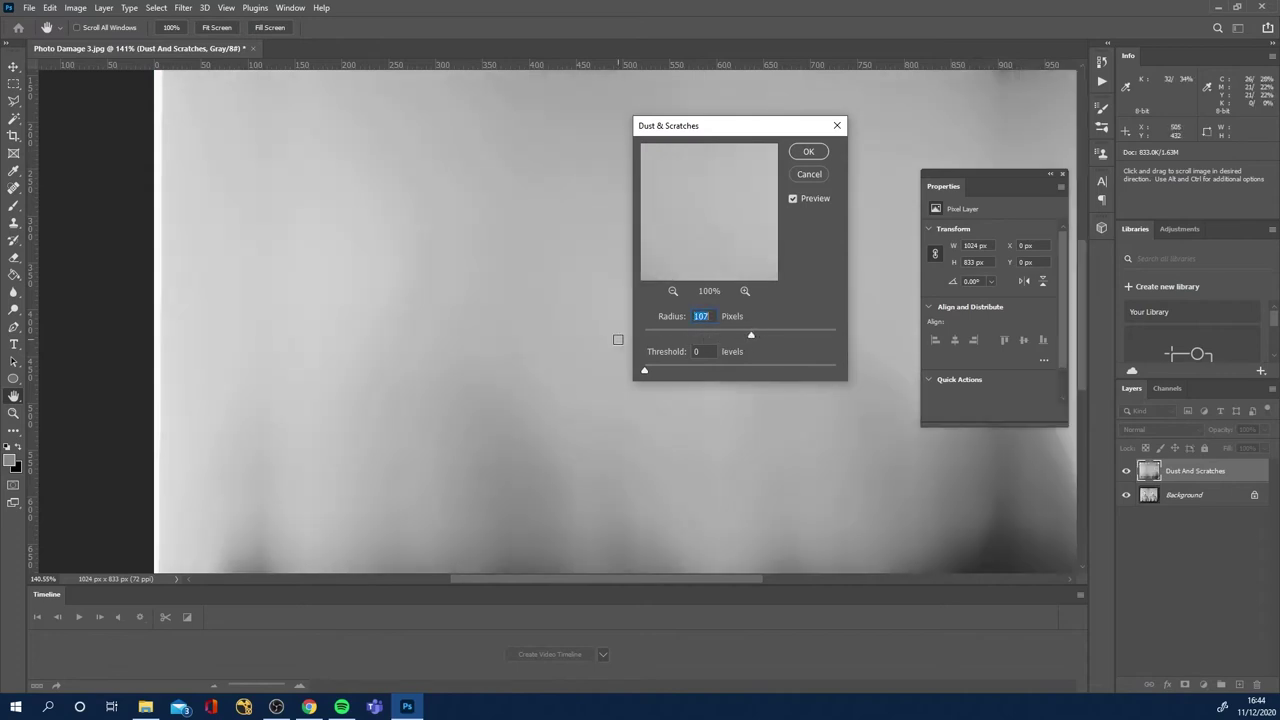
pyautogui.moveTo(655, 338); pyautogui.dragTo(646, 332)
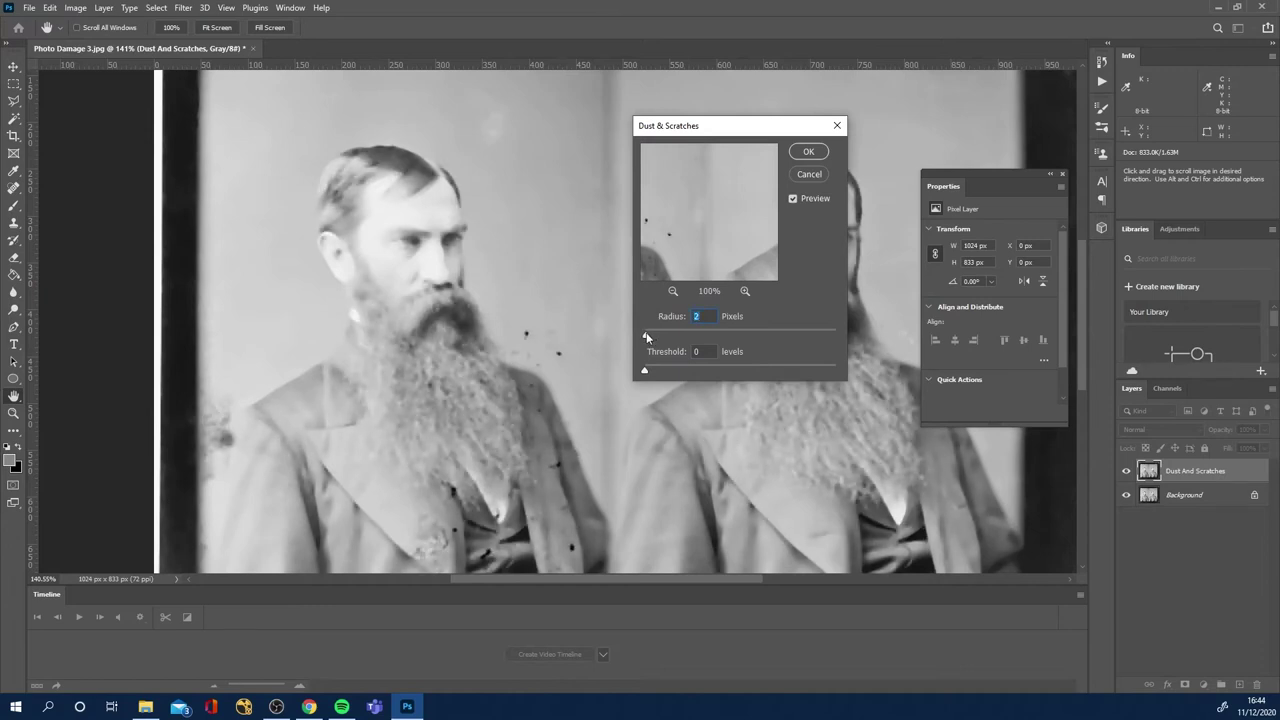
pyautogui.click(809, 151)
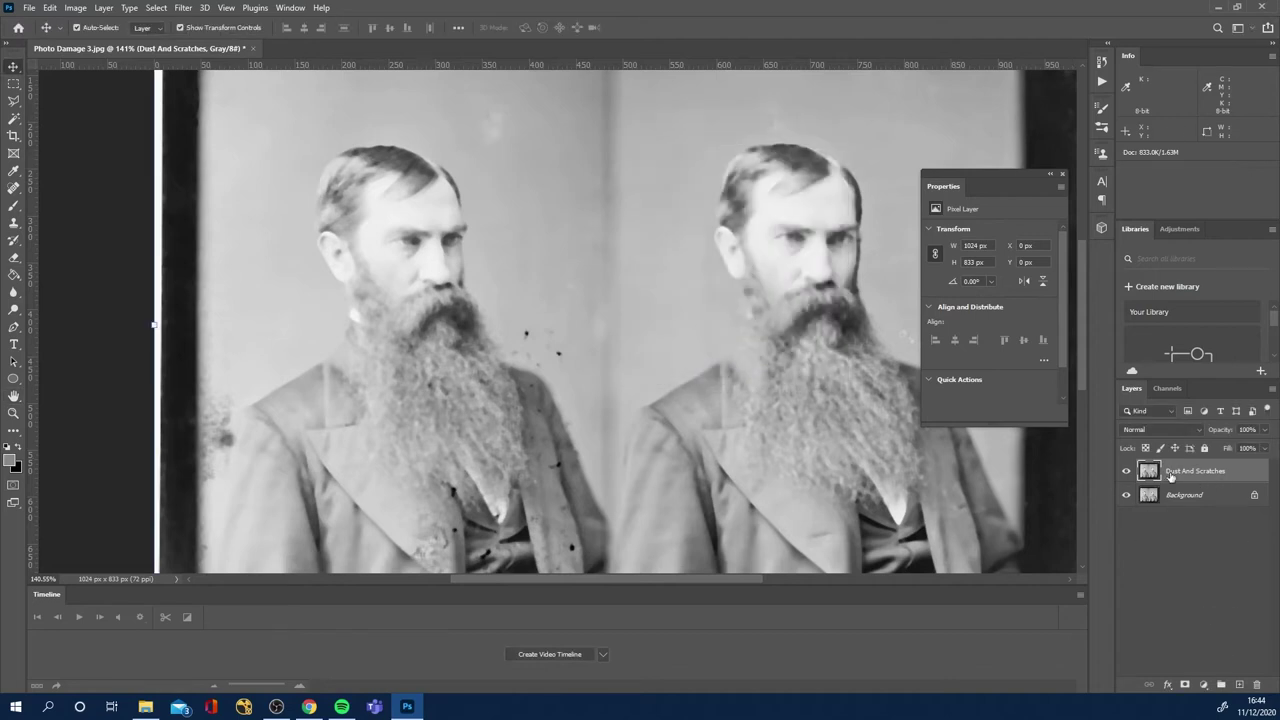
pyautogui.click(1126, 472)
pyautogui.click(1126, 472)
# Compare the filtered layer with the original, then duplicate the Background layer.
pyautogui.click(1126, 472)
pyautogui.click(1126, 472)
pyautogui.click(1126, 471)
pyautogui.click(1200, 494)
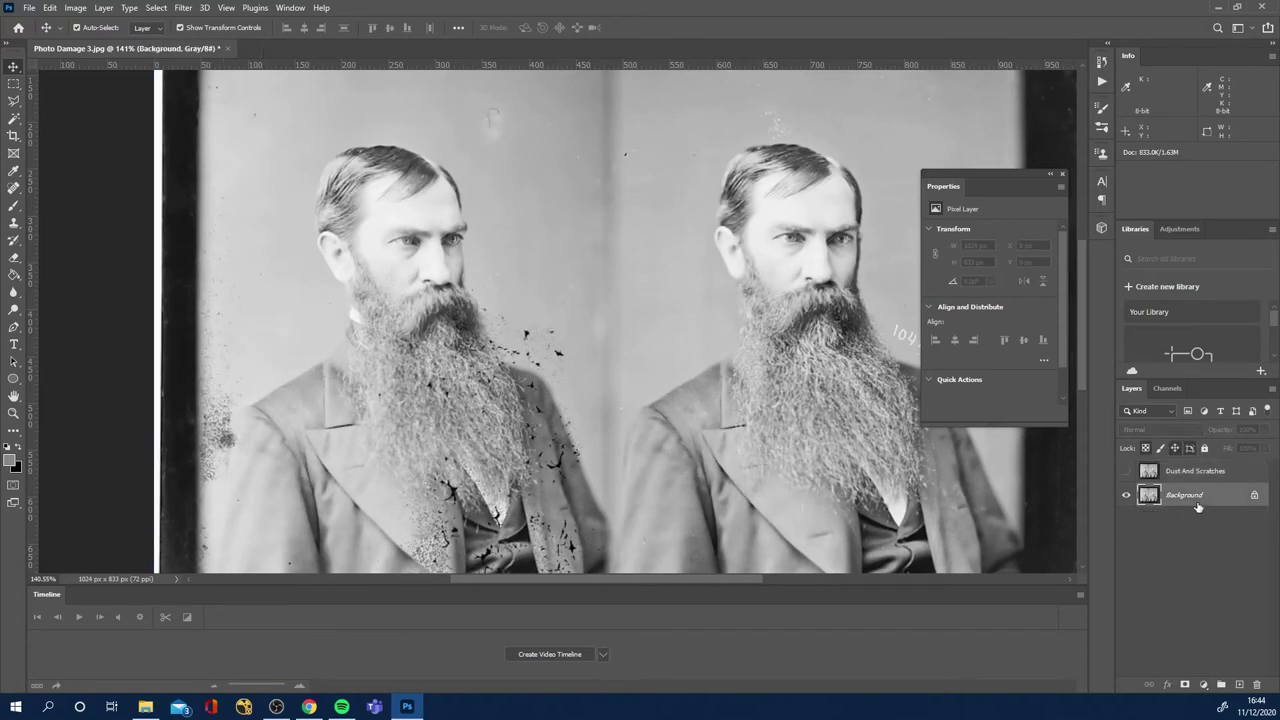
pyautogui.moveTo(1203, 494); pyautogui.dragTo(1221, 684)
# Toggle the filtered and Background copy layers to compare, then reselect Dust And Scratches.
pyautogui.click(1126, 471)
pyautogui.click(1127, 472)
pyautogui.click(1127, 472)
pyautogui.click(1127, 472)
pyautogui.click(1127, 496)
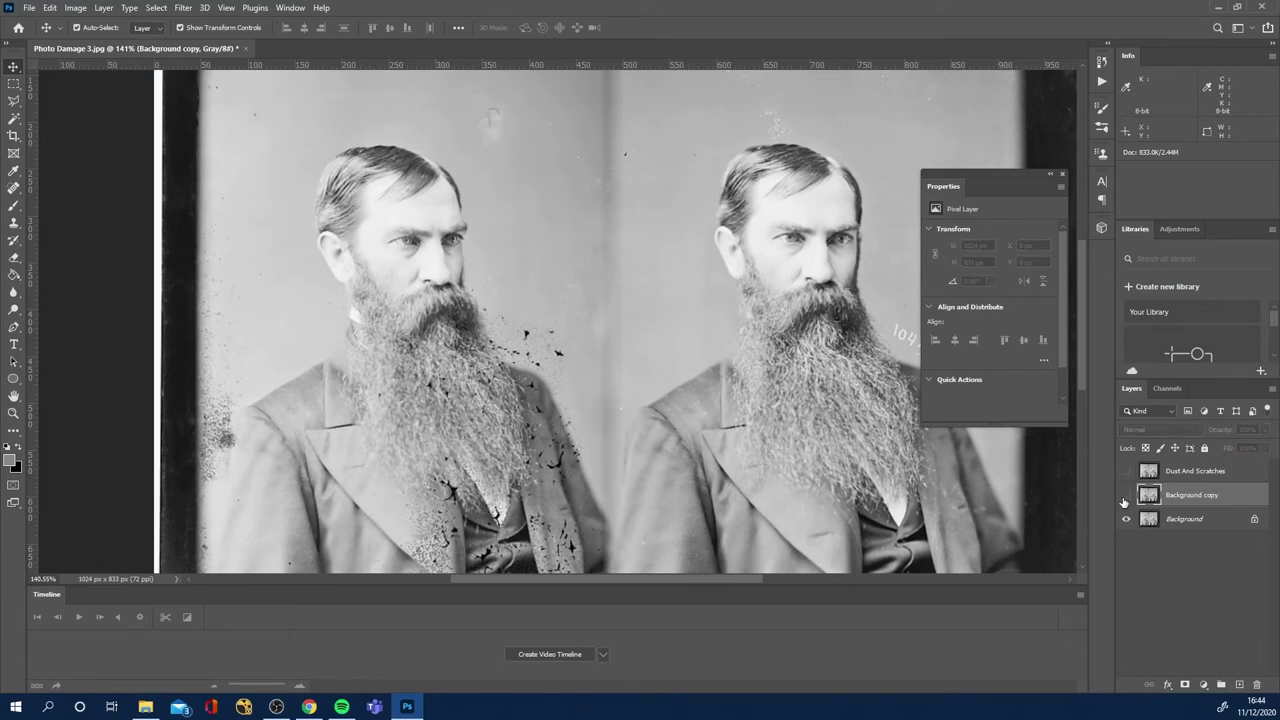
pyautogui.click(1128, 496)
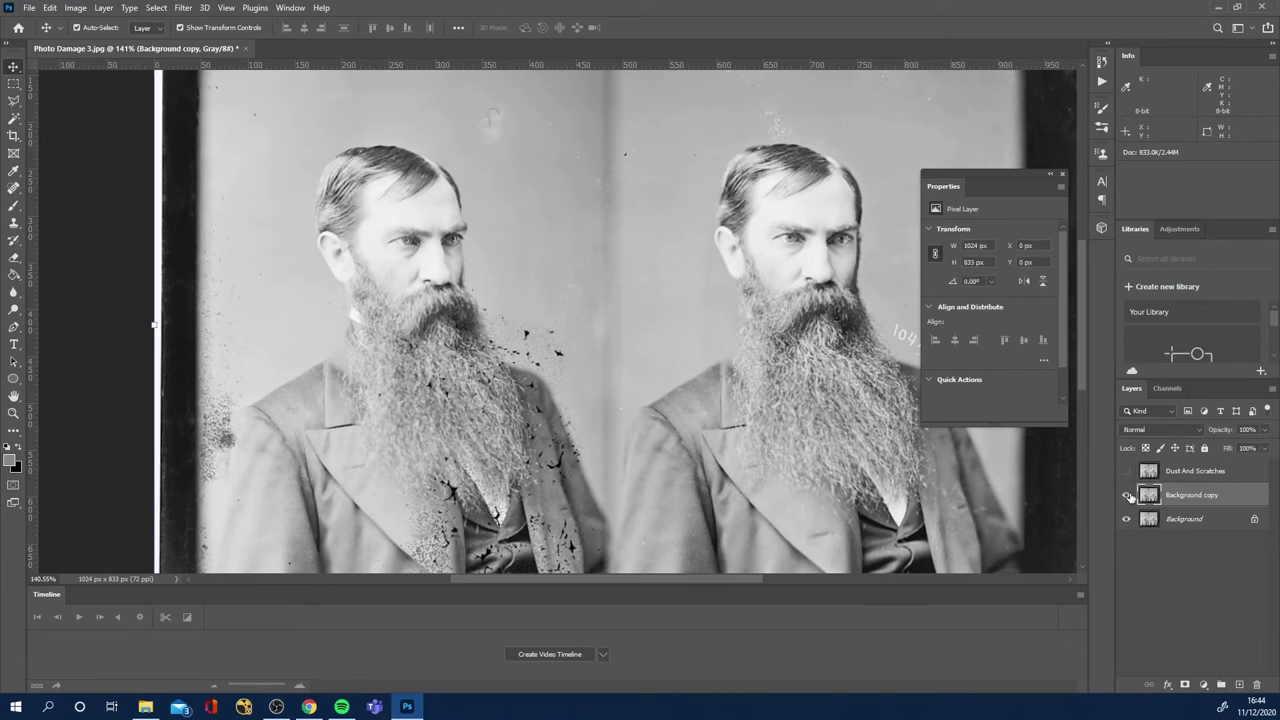
pyautogui.click(1127, 471)
pyautogui.click(1182, 479)
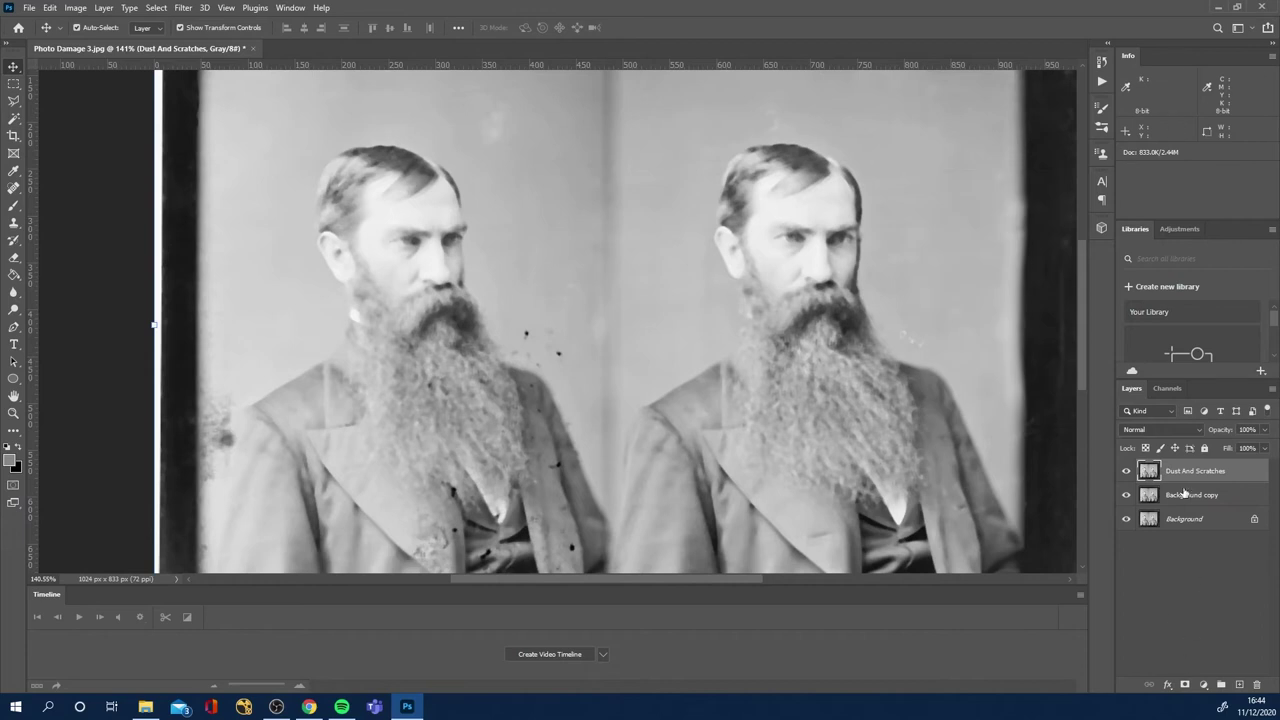
# Add a layer mask to Dust And Scratches, invert it to black, and choose the Brush tool.
pyautogui.click(1185, 685)
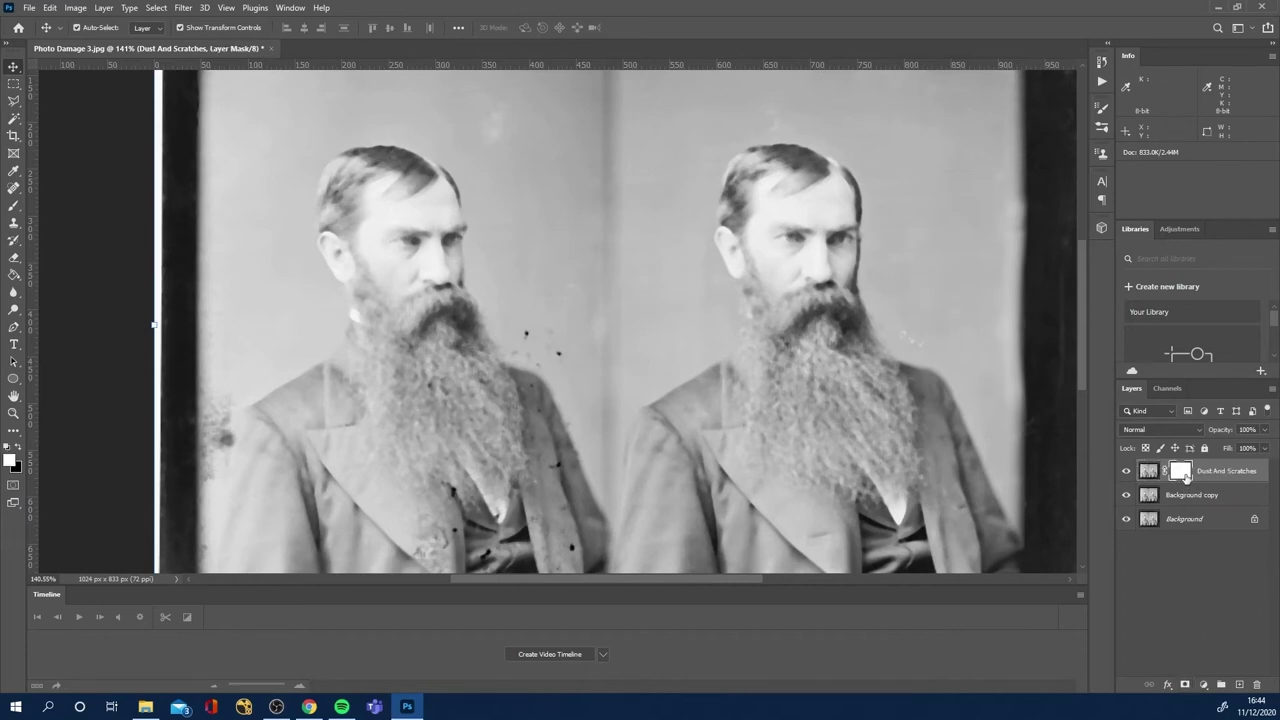
pyautogui.hotkey('ctrl', 'i')
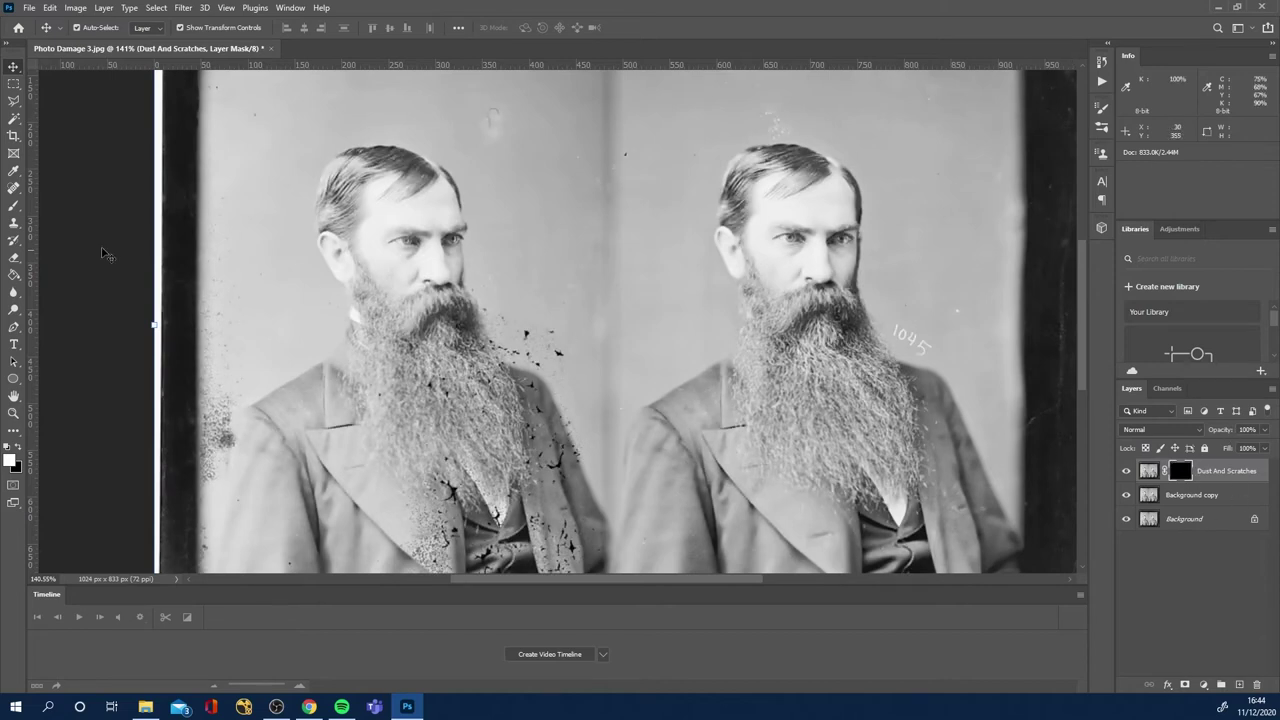
pyautogui.click(14, 206)
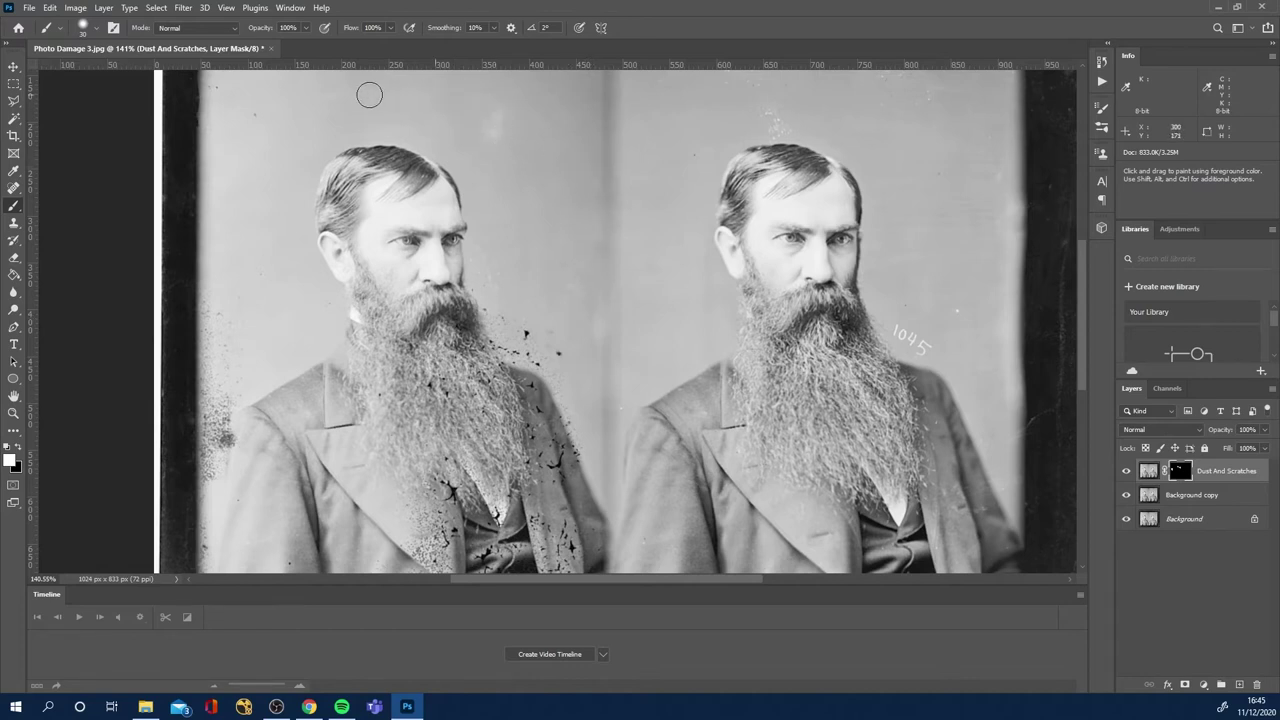
pyautogui.scroll(-2, 280, 223)
pyautogui.scroll(5, 288, 232)
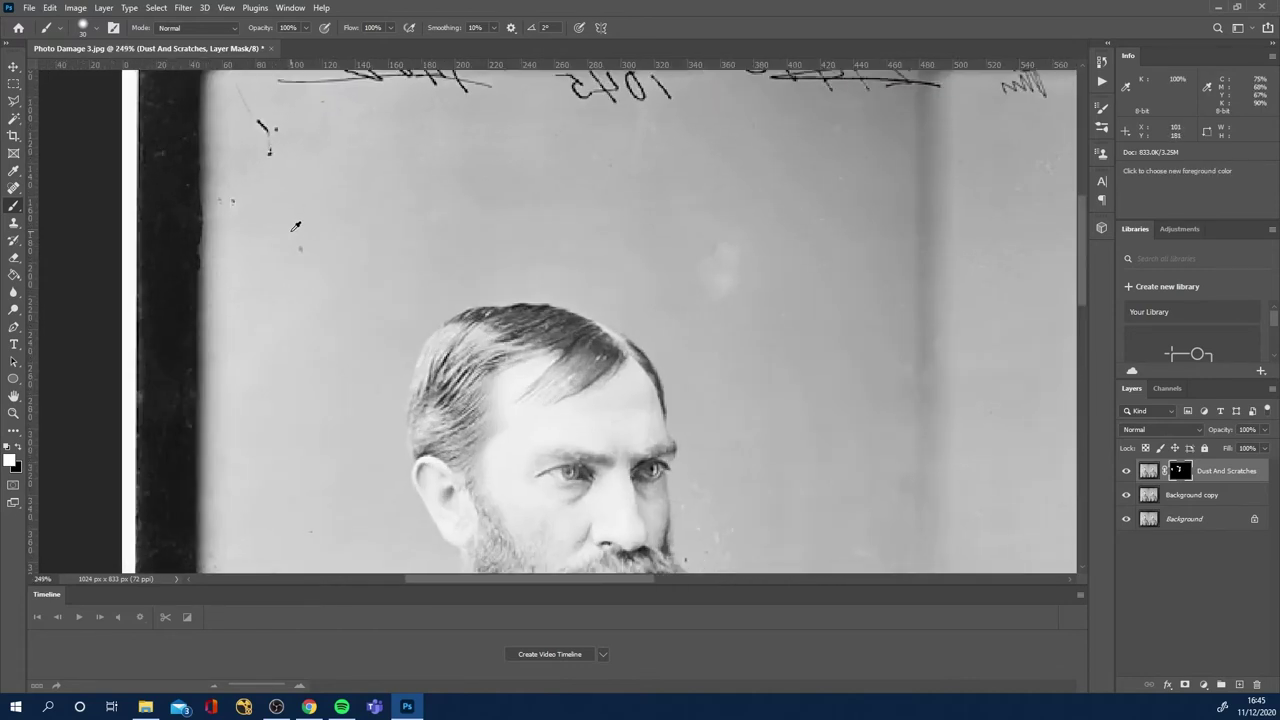
pyautogui.scroll(2, 295, 226)
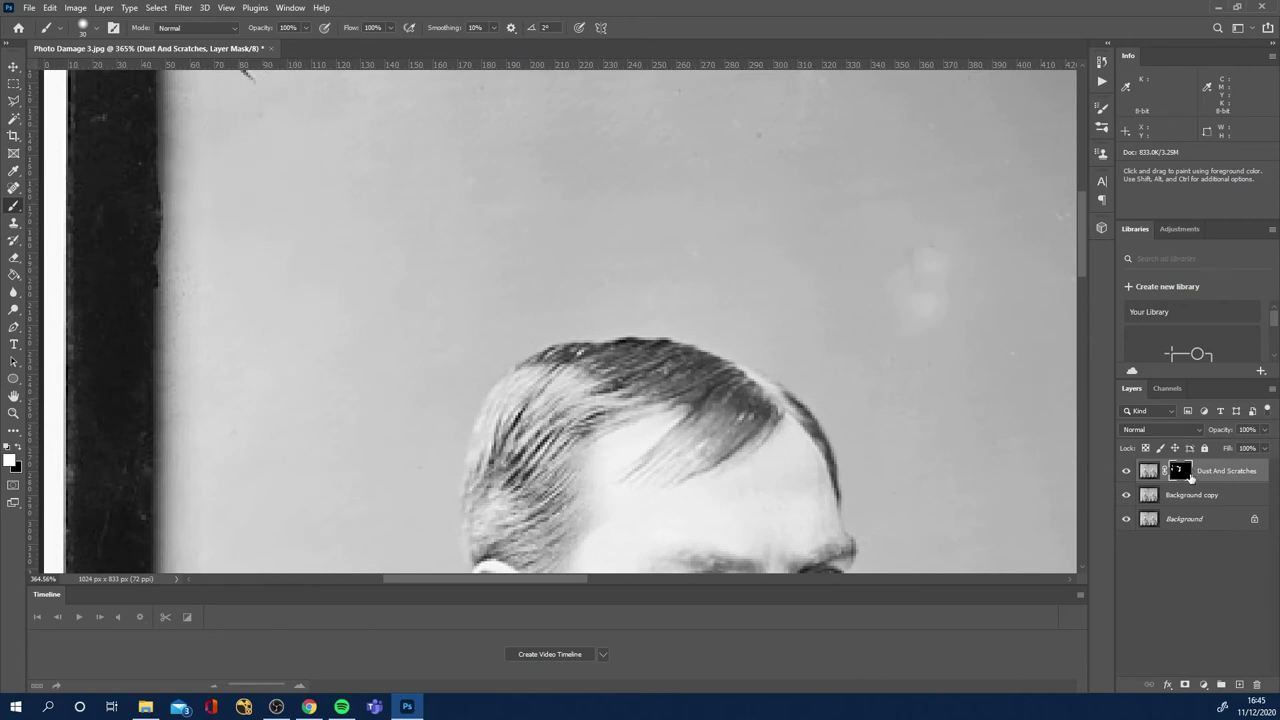
# Paint white into the mask over speckles left of the jacket, undoing a stroke near the eyes.
pyautogui.moveTo(370, 383)
pyautogui.mouseDown()
pyautogui.moveTo(240, 106)
pyautogui.moveTo(238, 30)
pyautogui.mouseUp()
pyautogui.moveTo(550, 195); pyautogui.dragTo(643, 194)
pyautogui.hotkey('ctrl', 'z')
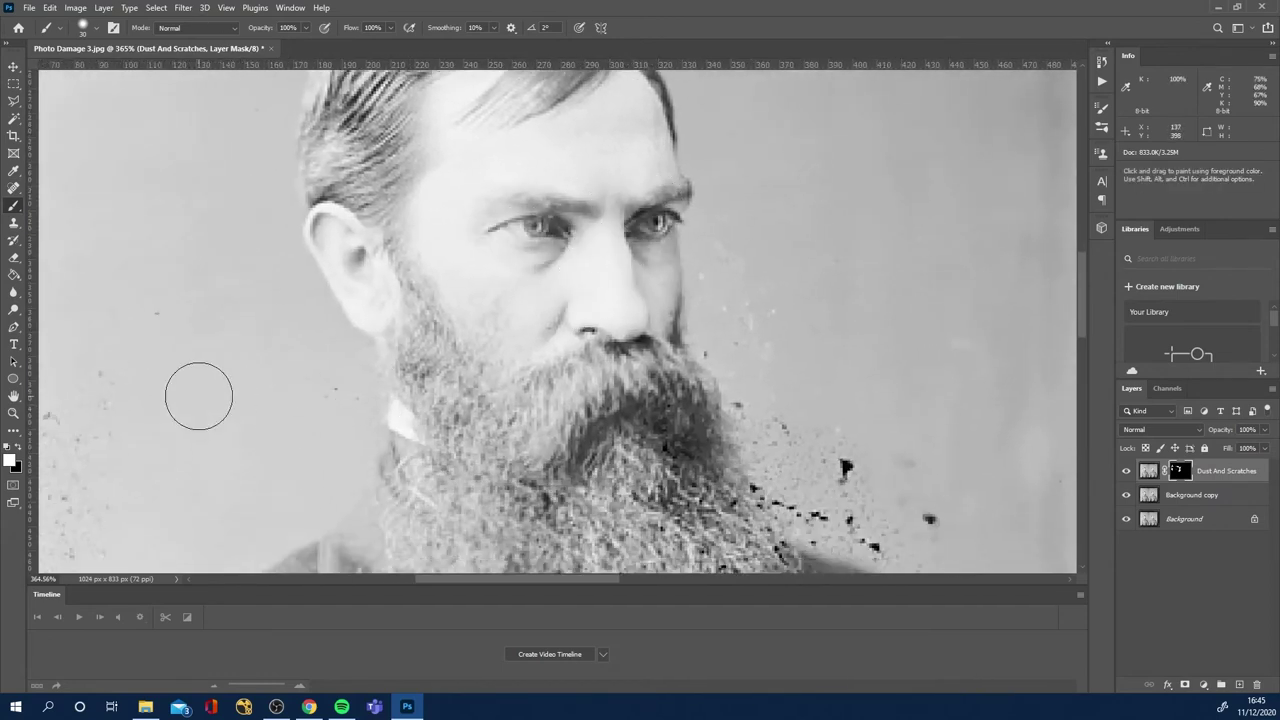
pyautogui.scroll(-3, 199, 396)
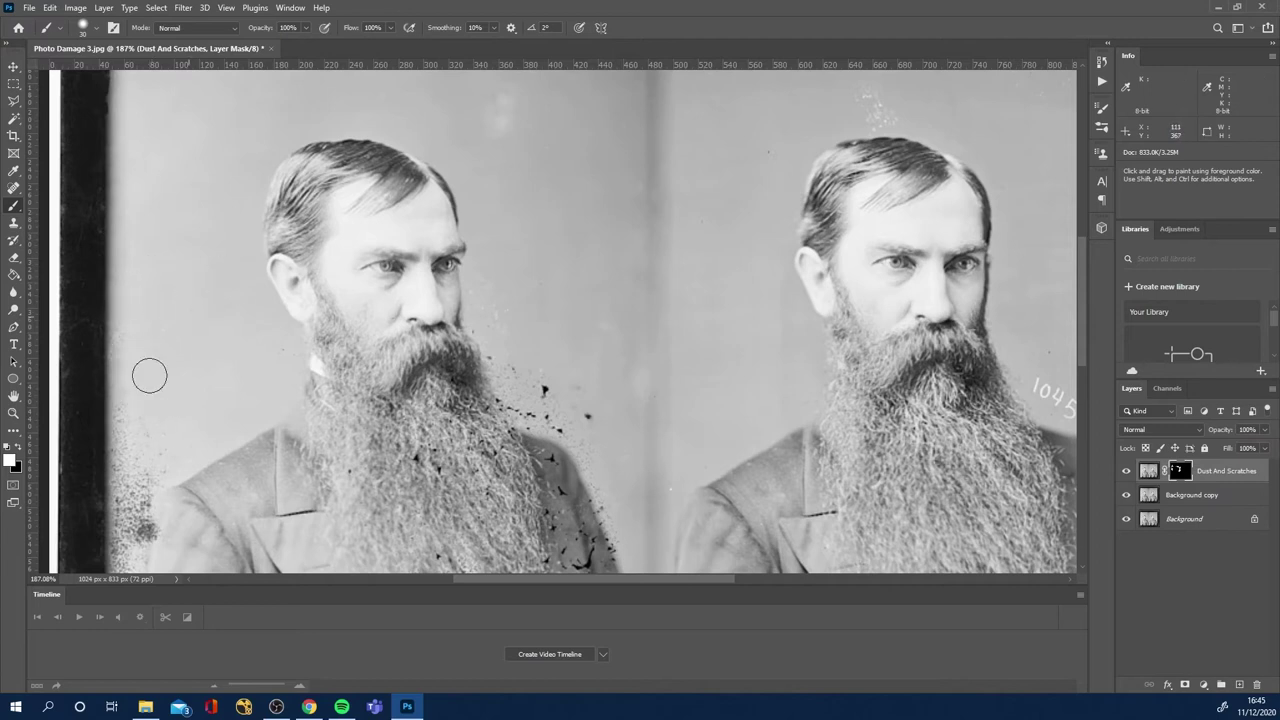
pyautogui.moveTo(122, 396)
pyautogui.mouseDown()
pyautogui.moveTo(174, 334)
pyautogui.moveTo(206, 194)
pyautogui.mouseUp()
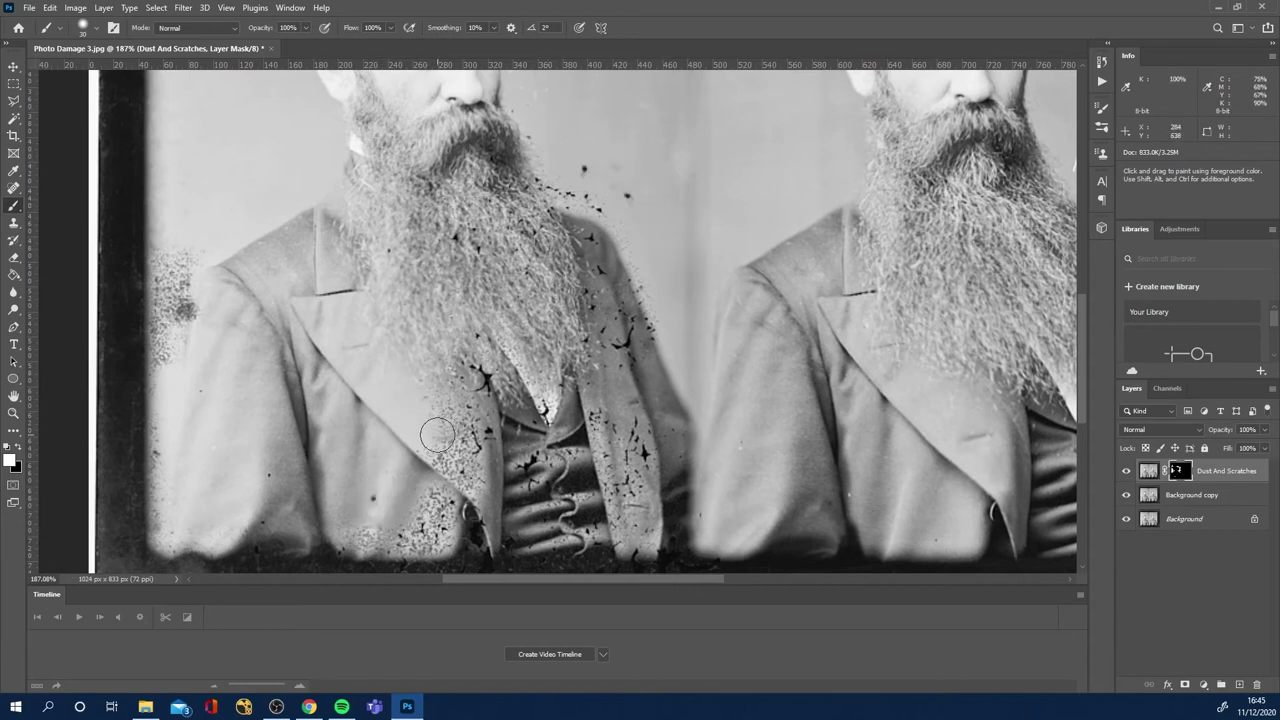
pyautogui.moveTo(143, 236)
pyautogui.mouseDown()
pyautogui.moveTo(160, 298)
pyautogui.moveTo(162, 259)
pyautogui.moveTo(194, 251)
pyautogui.mouseUp()
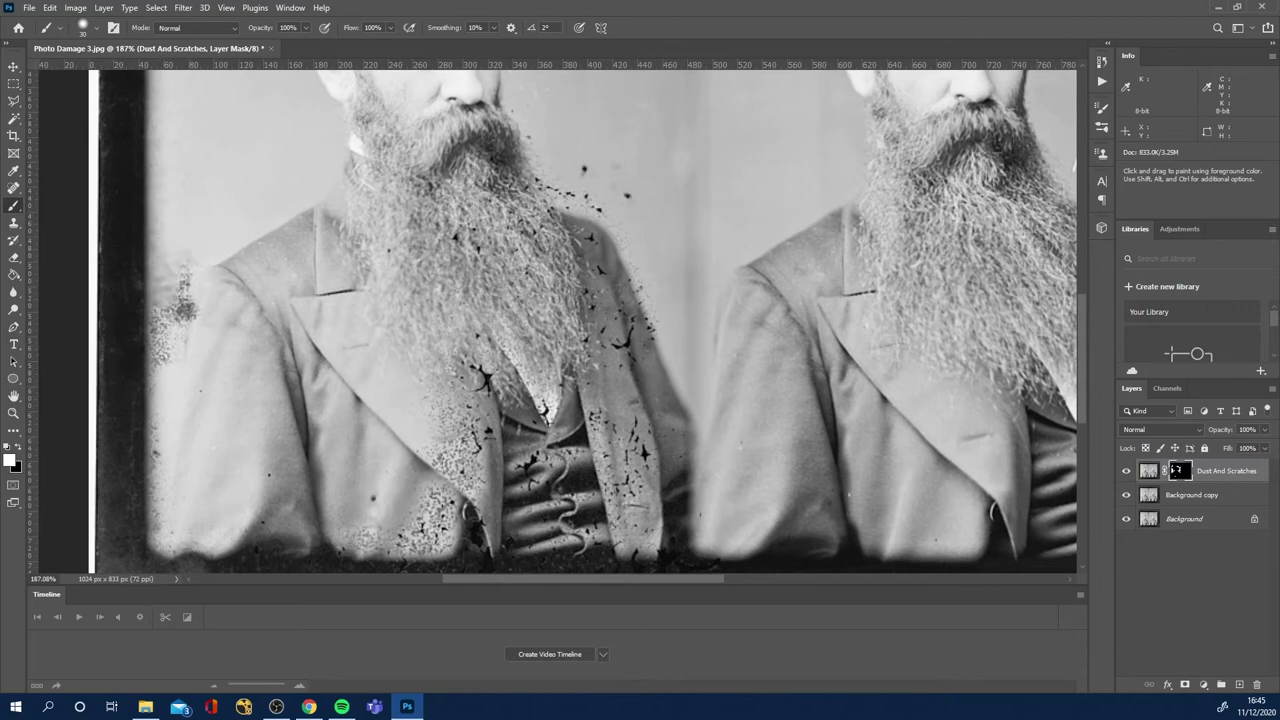
# Paint white into the mask over the dark specks on the jacket.
pyautogui.scroll(3, 449, 300)
pyautogui.hscroll(4, 680, 220)
pyautogui.scroll(4, 483, 250)
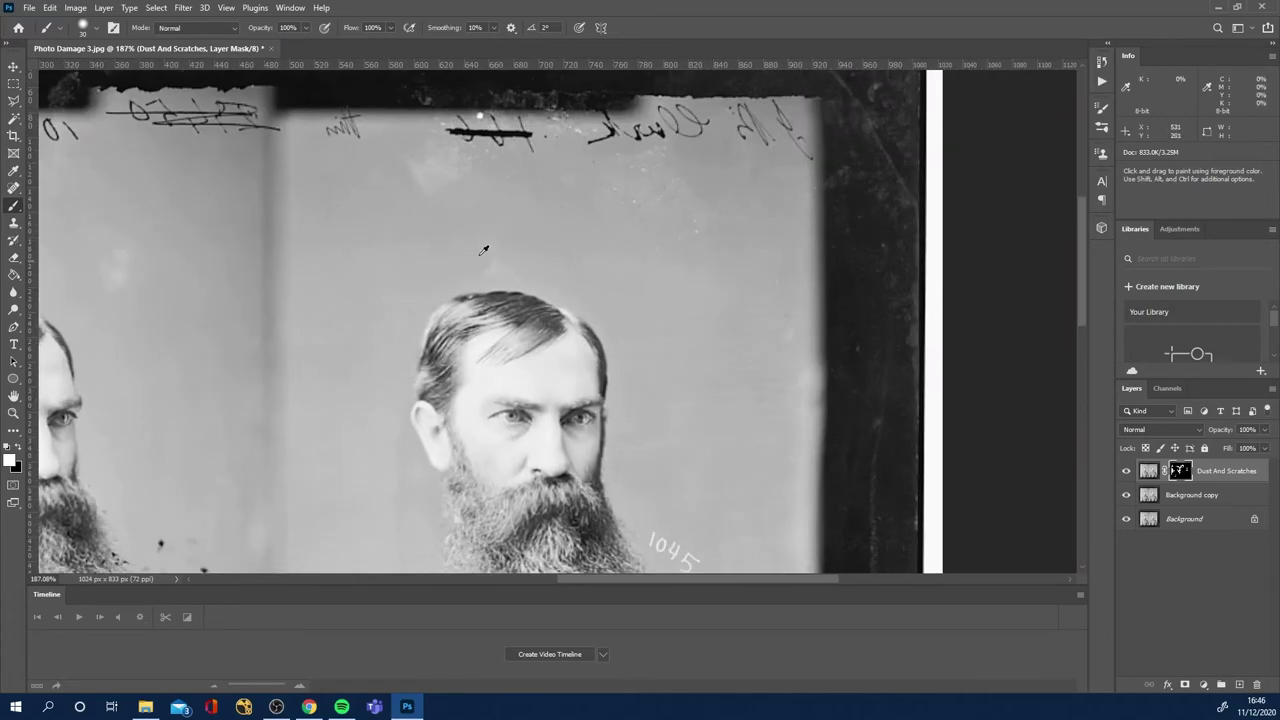
pyautogui.scroll(-5, 580, 250)
pyautogui.scroll(-3, 600, 280)
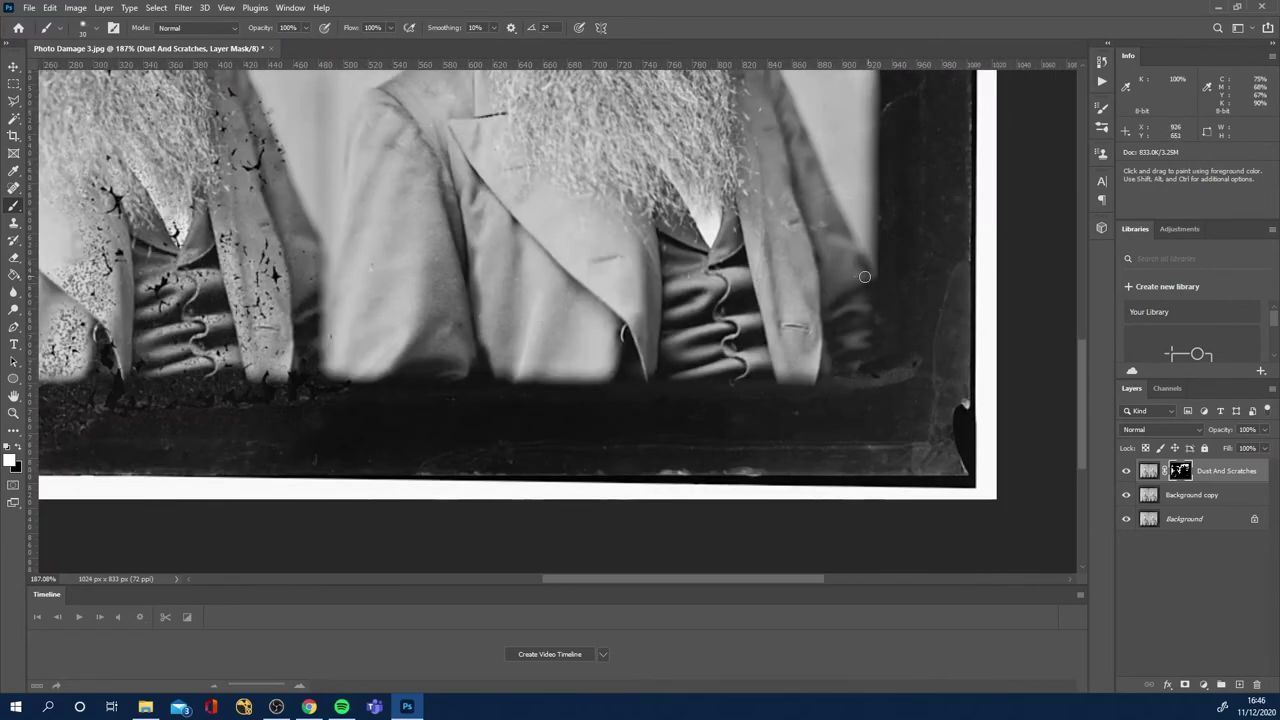
pyautogui.hscroll(-5, 627, 293)
pyautogui.scroll(5, 415, 511)
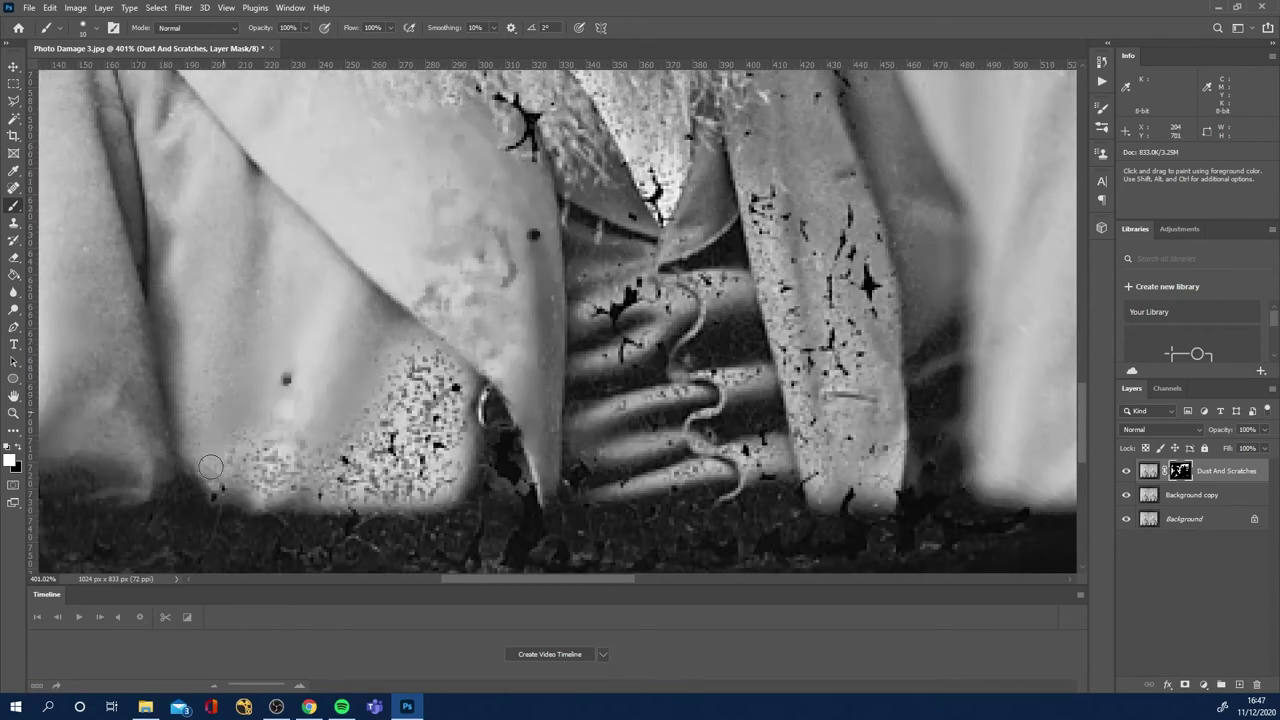
pyautogui.moveTo(210, 467); pyautogui.dragTo(268, 492)
pyautogui.moveTo(755, 195)
pyautogui.mouseDown()
pyautogui.moveTo(785, 330)
pyautogui.moveTo(880, 230)
pyautogui.moveTo(845, 400)
pyautogui.moveTo(733, 363)
pyautogui.moveTo(762, 476)
pyautogui.moveTo(610, 357)
pyautogui.moveTo(703, 220)
pyautogui.moveTo(654, 440)
pyautogui.mouseUp()
# Inspect the beard, jacket and left edge, then fit the whole photo on screen.
pyautogui.moveTo(700, 200); pyautogui.dragTo(752, 380)
pyautogui.moveTo(833, 391)
pyautogui.mouseDown()
pyautogui.moveTo(770, 279)
pyautogui.moveTo(772, 290)
pyautogui.mouseUp()
pyautogui.press('h')
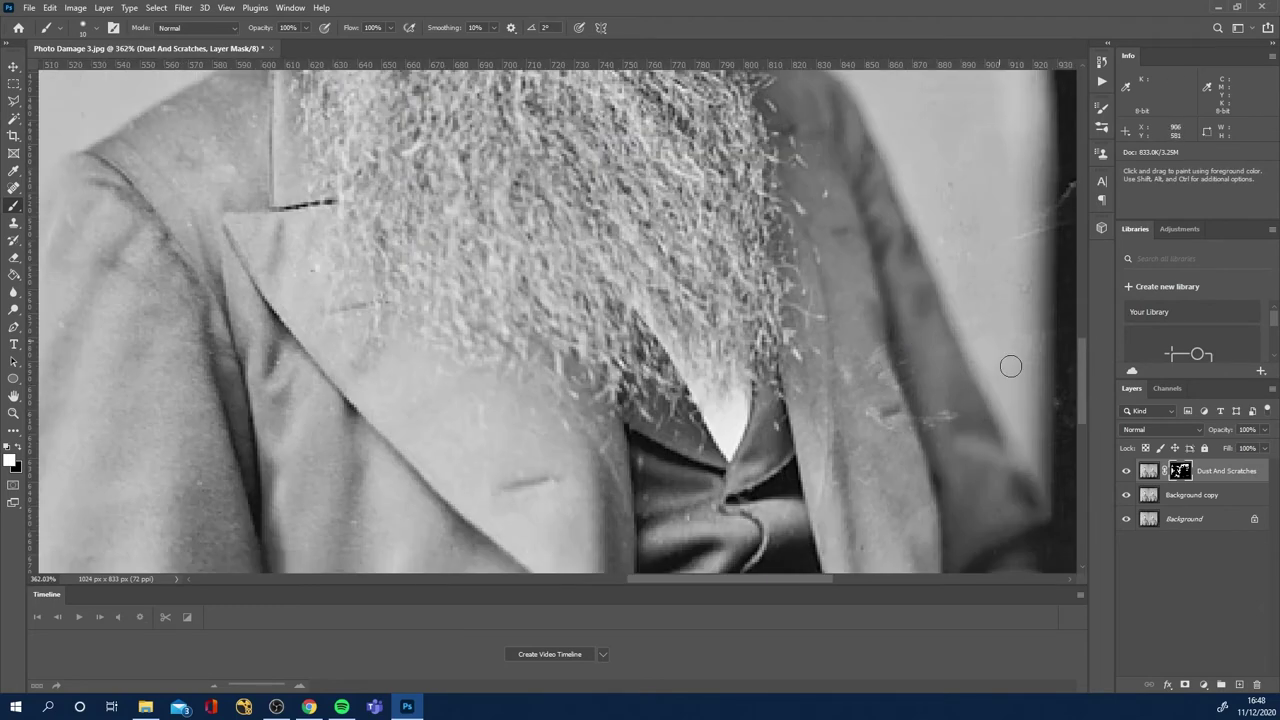
pyautogui.press('h')
pyautogui.moveTo(260, 162); pyautogui.dragTo(271, 508)
pyautogui.press('h')
pyautogui.moveTo(187, 193); pyautogui.dragTo(300, 310)
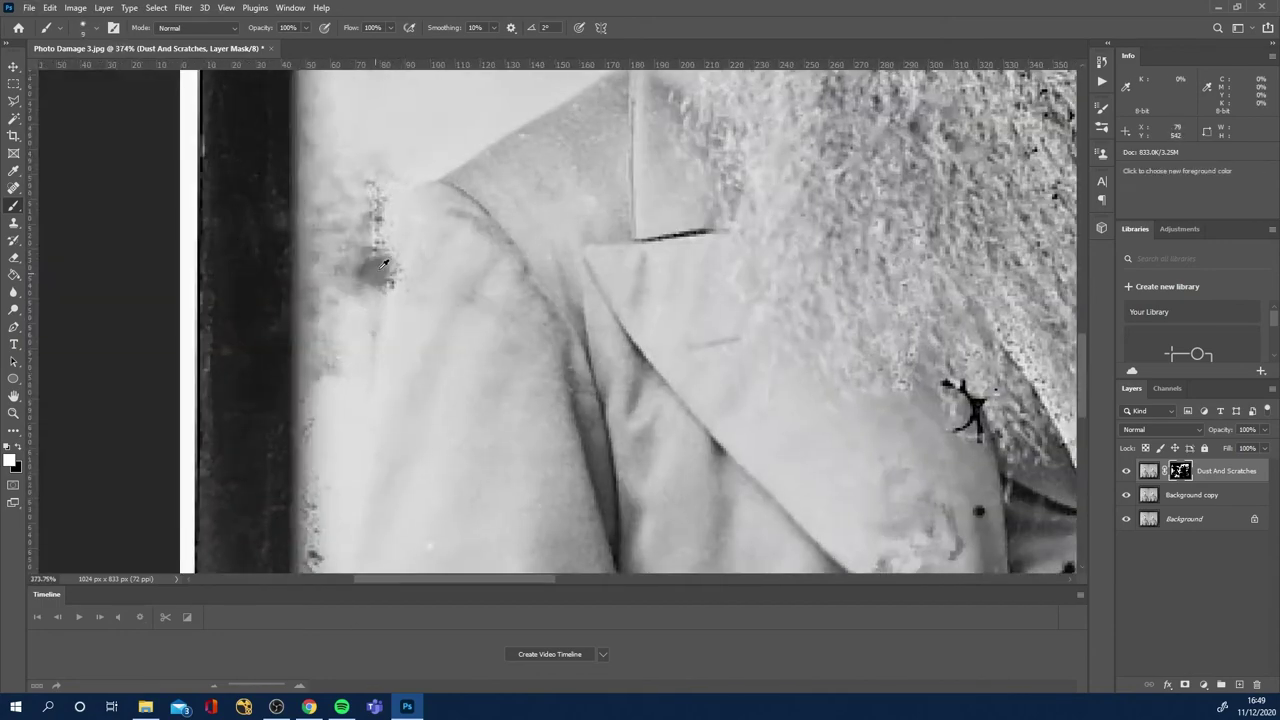
pyautogui.scroll(-2, 427, 317)
pyautogui.hotkey('ctrl', '0')
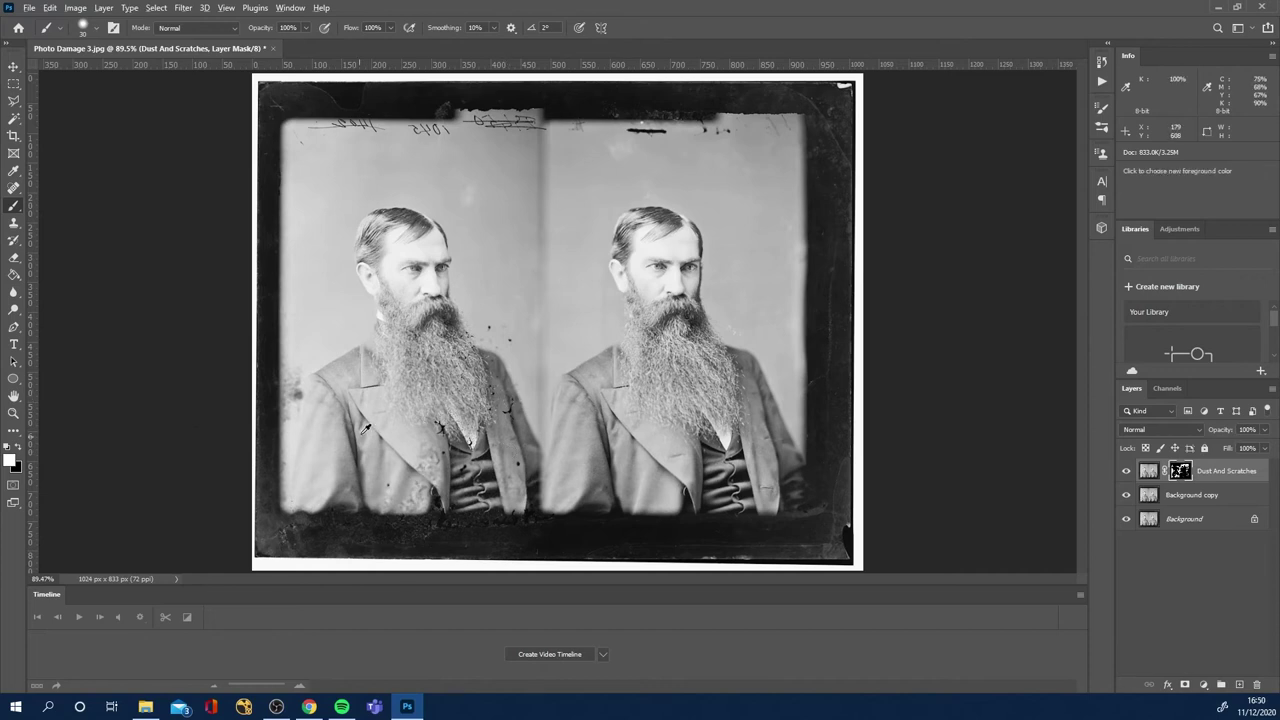
pyautogui.scroll(2, 367, 430)
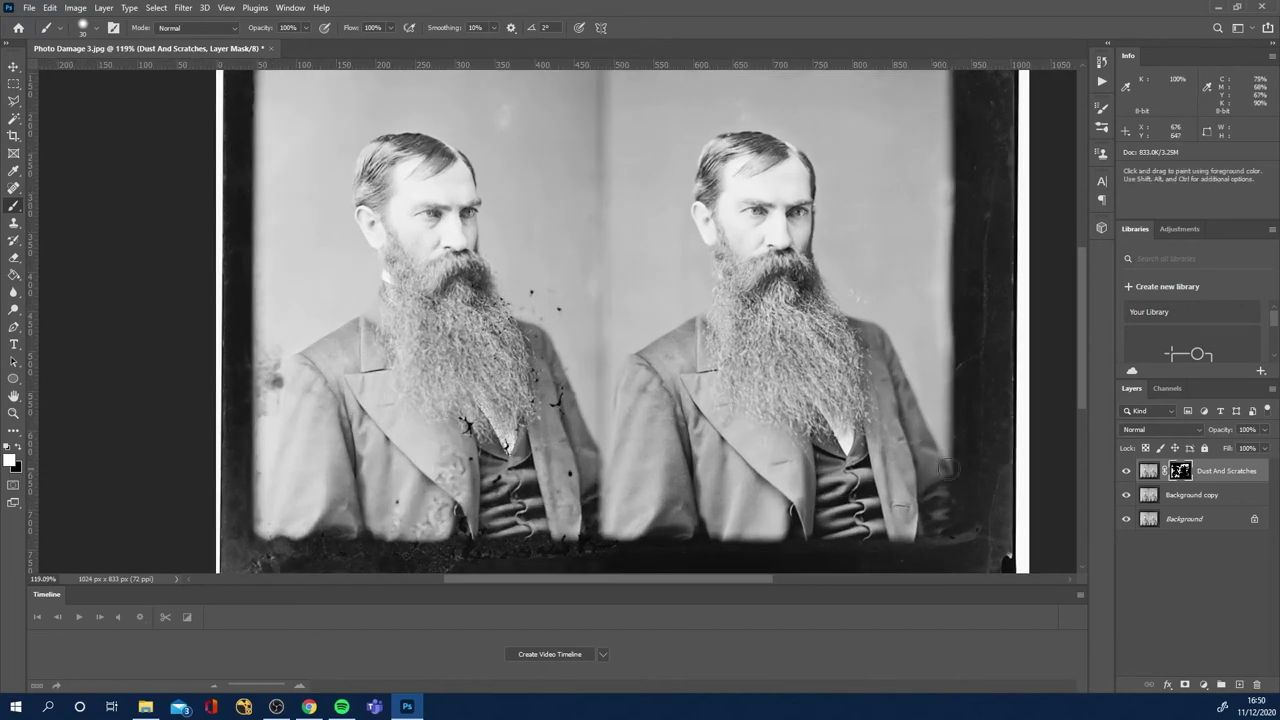
# Toggle the filtered layer to compare the jacket with and without the filter.
pyautogui.click(1127, 474)
pyautogui.click(1127, 474)
pyautogui.click(1127, 474)
pyautogui.click(1127, 474)
pyautogui.click(1127, 474)
pyautogui.click(1127, 474)
pyautogui.click(1127, 474)
pyautogui.click(1127, 474)
pyautogui.click(1127, 474)
pyautogui.click(1127, 474)
# Compare the vest with and without the filter, leaving the filtered layer visible.
pyautogui.scroll(5, 494, 496)
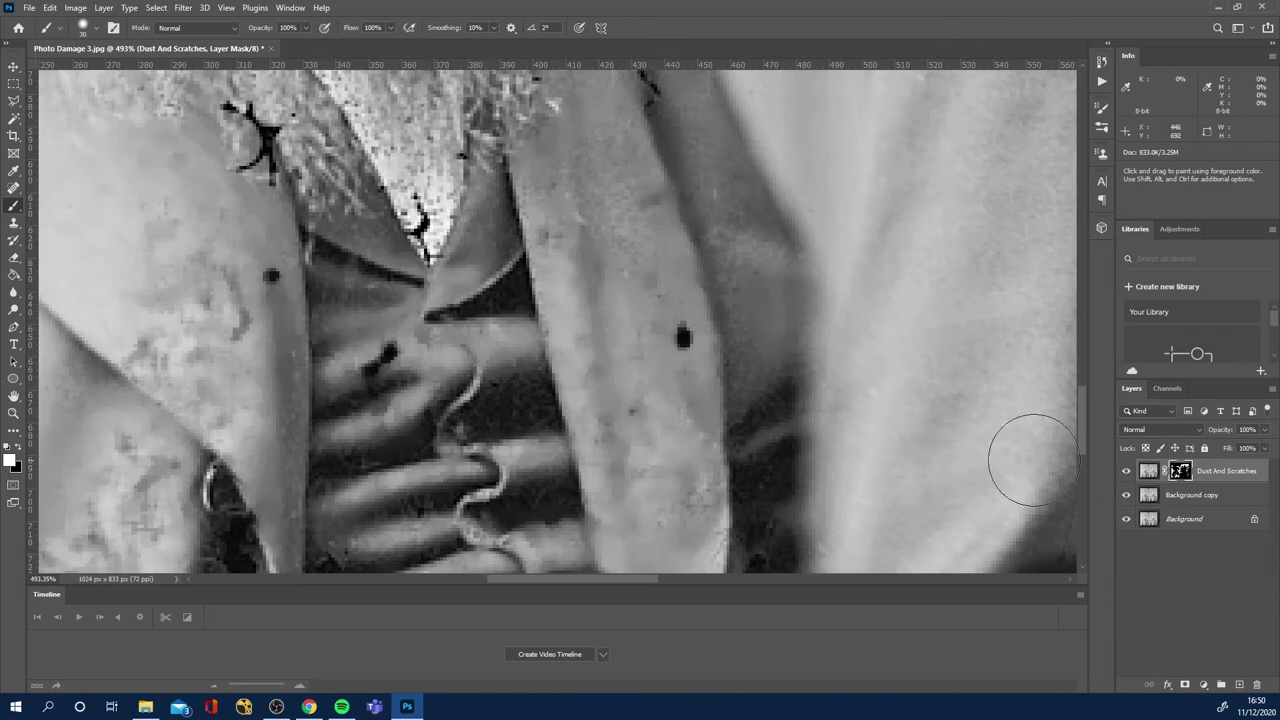
pyautogui.click(1129, 475)
pyautogui.click(1128, 474)
pyautogui.click(1128, 474)
pyautogui.click(1128, 474)
pyautogui.click(1128, 474)
pyautogui.click(1128, 474)
pyautogui.click(1128, 474)
pyautogui.click(1128, 474)
pyautogui.scroll(-2, 710, 395)
pyautogui.scroll(-4, 709, 396)
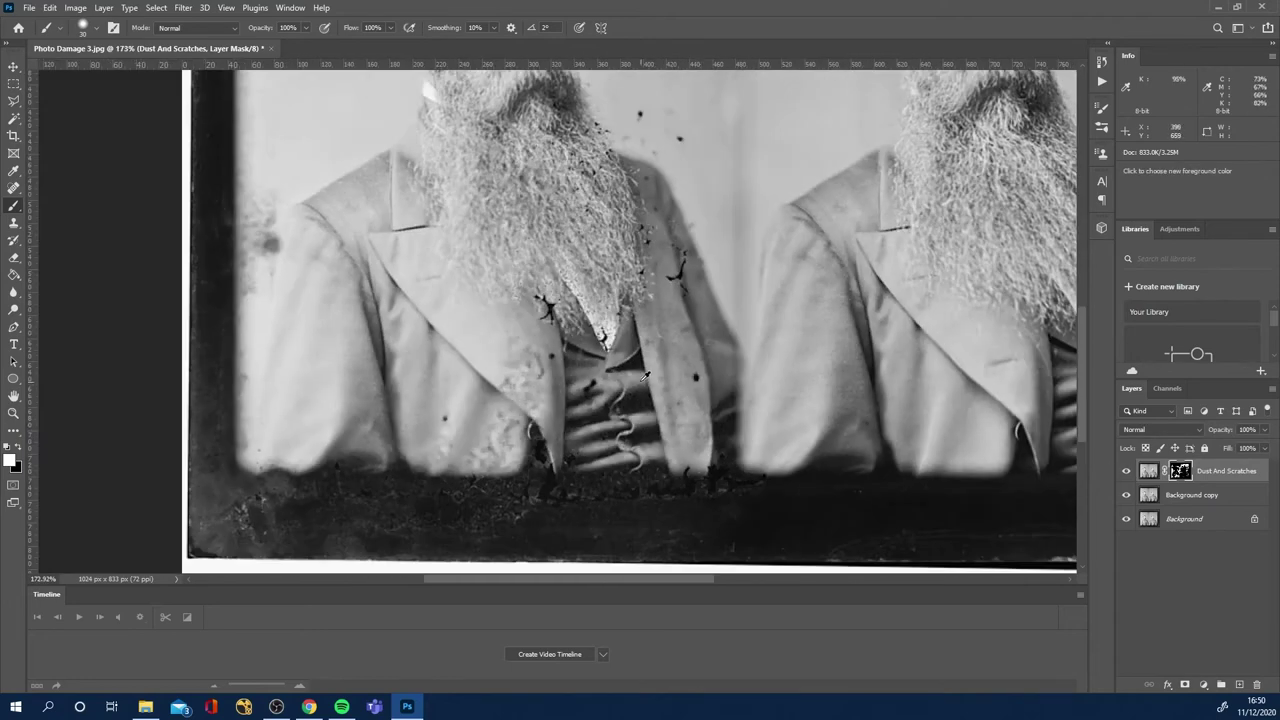
pyautogui.scroll(-5, 644, 376)
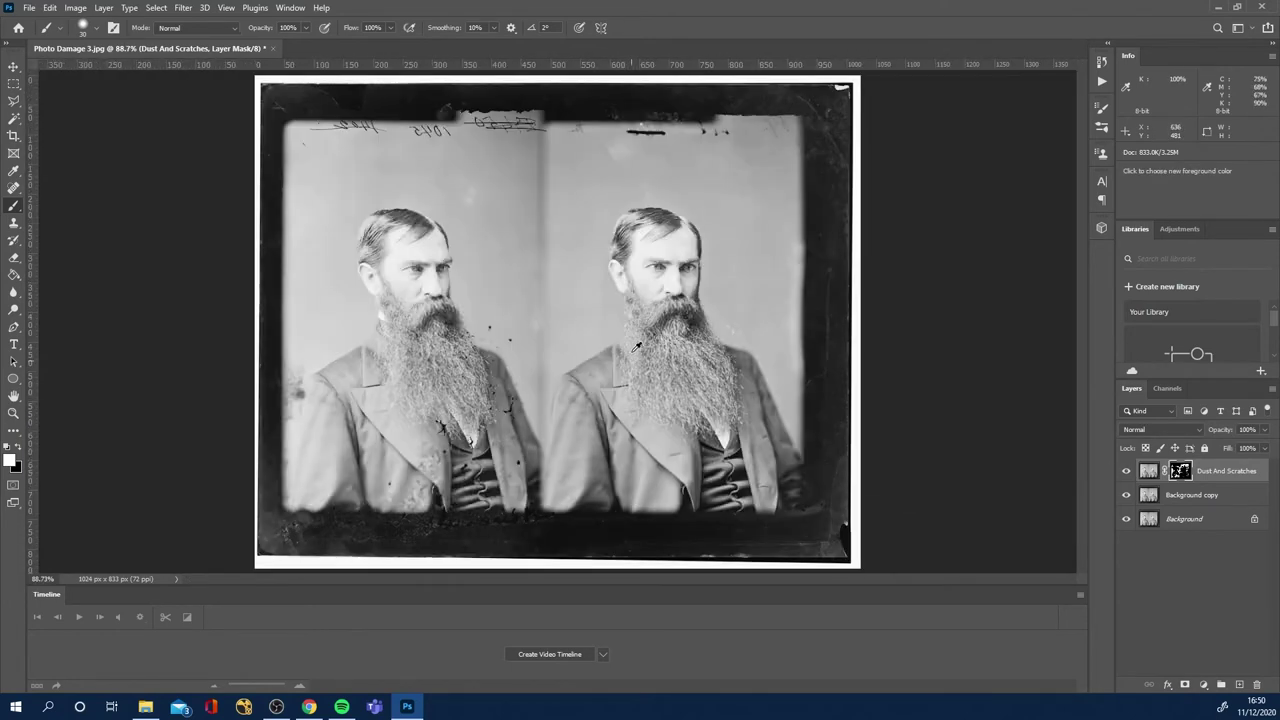
pyautogui.scroll(1, 298, 420)
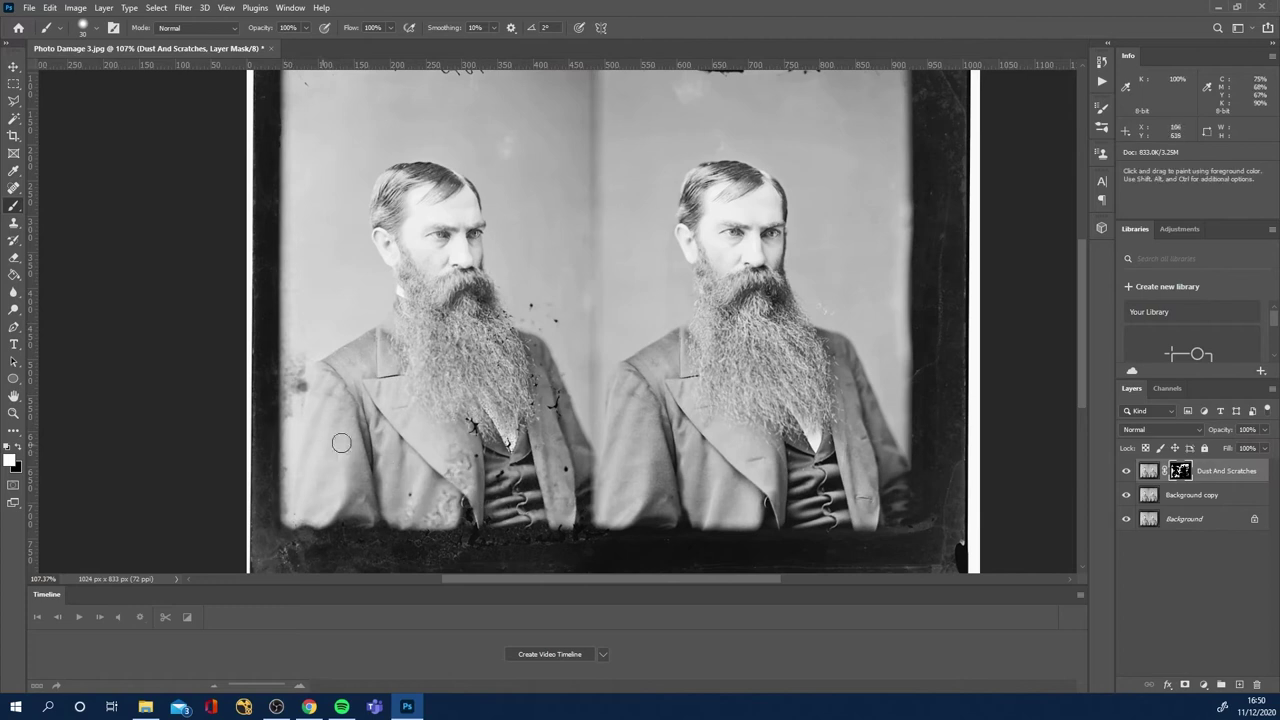
# Merge Dust And Scratches down into the Background copy and toggle it to compare.
pyautogui.click(1208, 495)
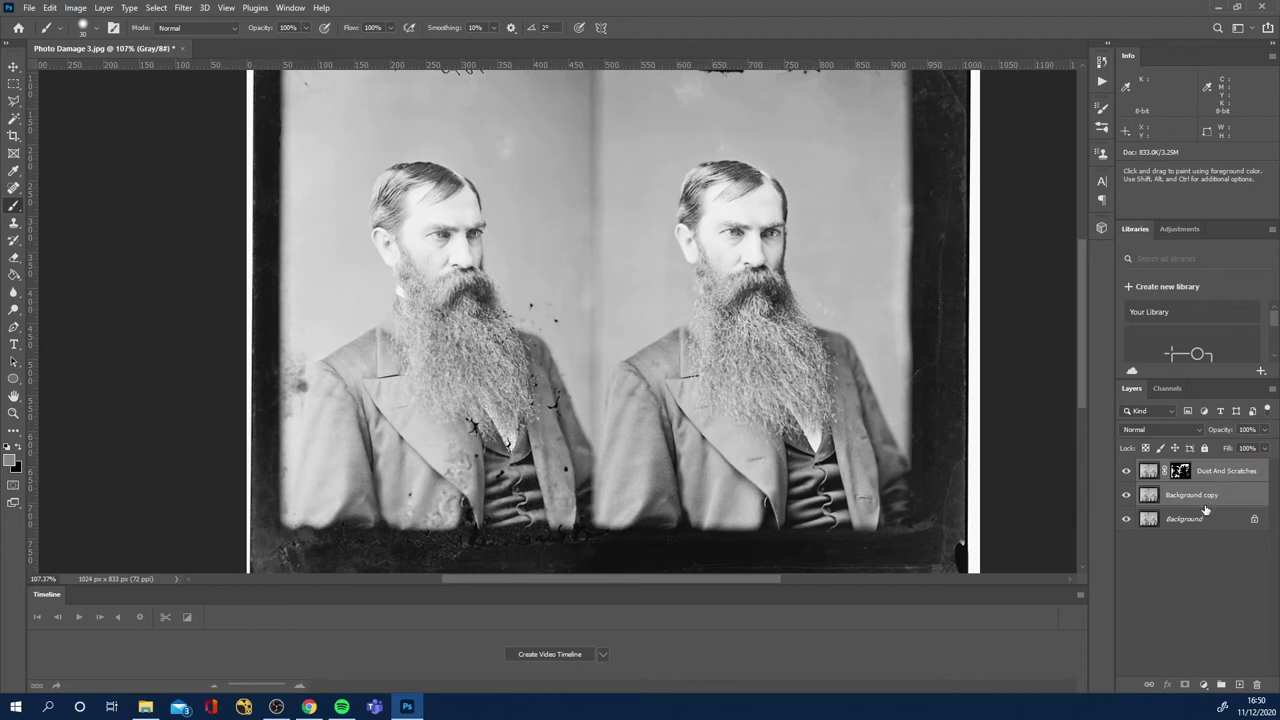
pyautogui.hotkey('ctrl', 'e')
pyautogui.click(1128, 471)
pyautogui.click(1128, 471)
pyautogui.click(1128, 471)
pyautogui.click(1128, 471)
pyautogui.click(1128, 471)
pyautogui.click(1126, 472)
# Name the merged layer 'Photo pass 1' and duplicate it as 'Photo pass 2'.
pyautogui.write('Photo pass 1')
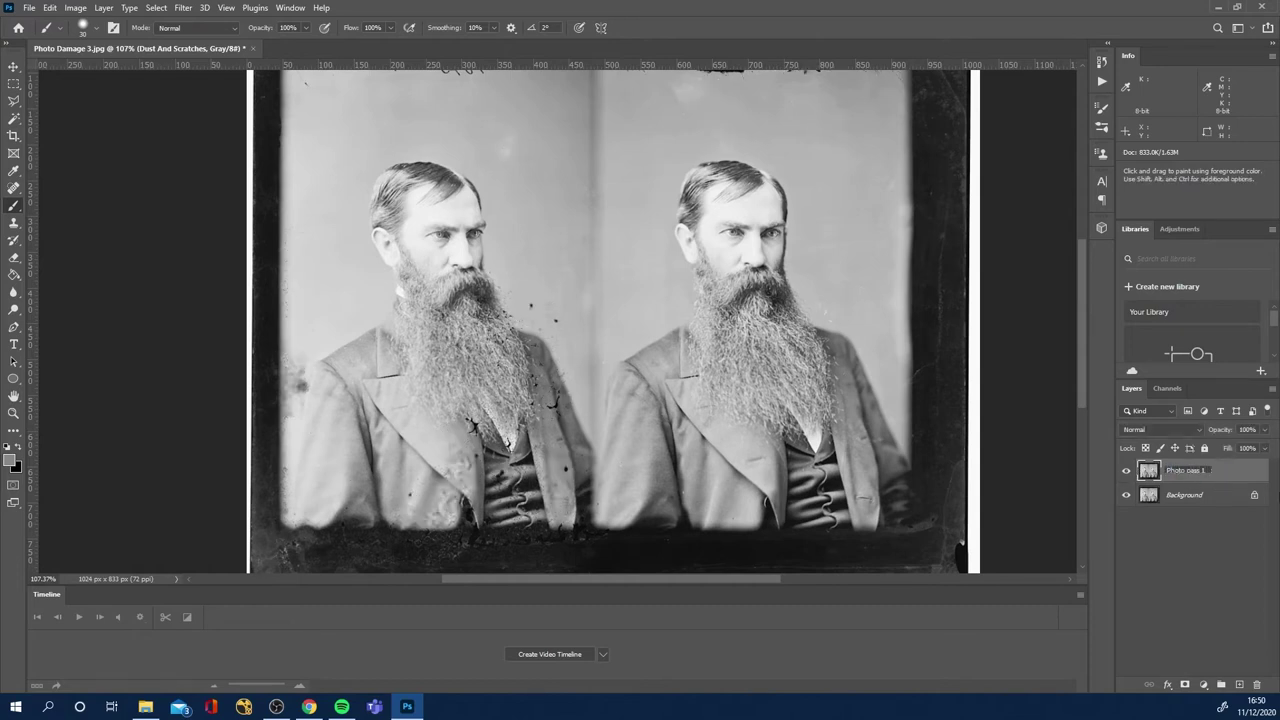
pyautogui.click(1194, 540)
pyautogui.moveTo(1191, 481); pyautogui.dragTo(1240, 686)
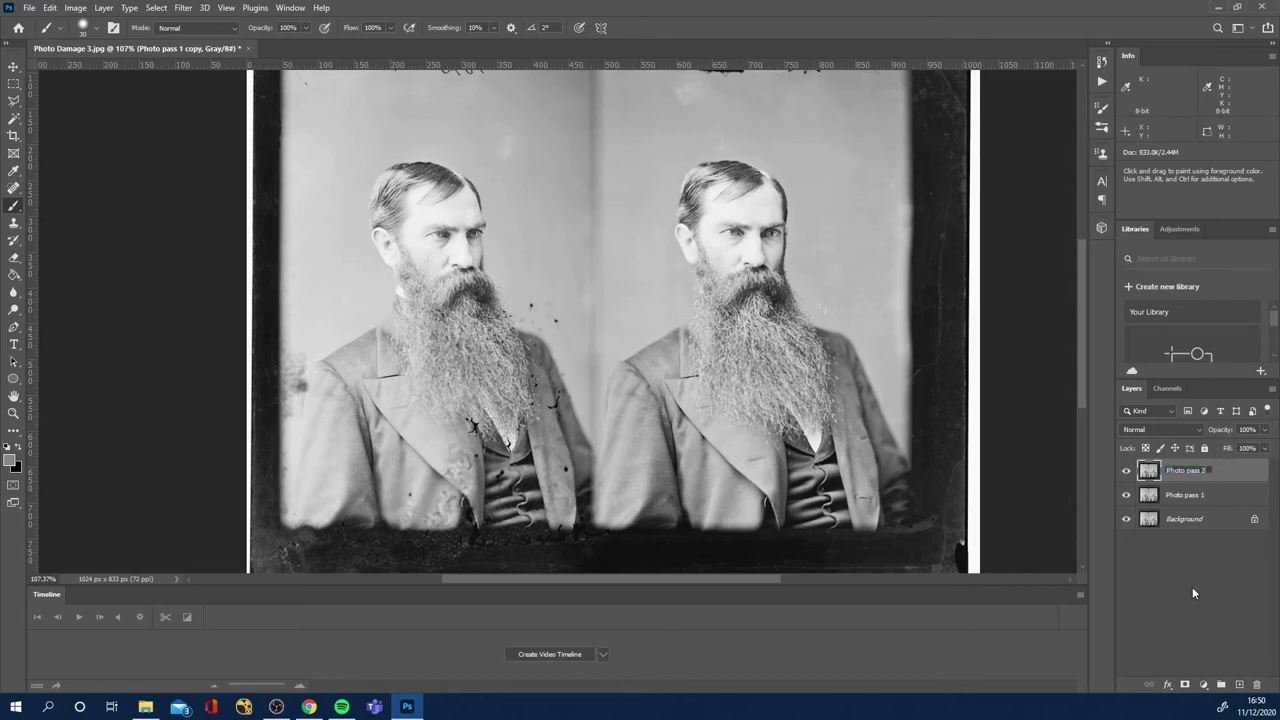
pyautogui.click(1215, 574)
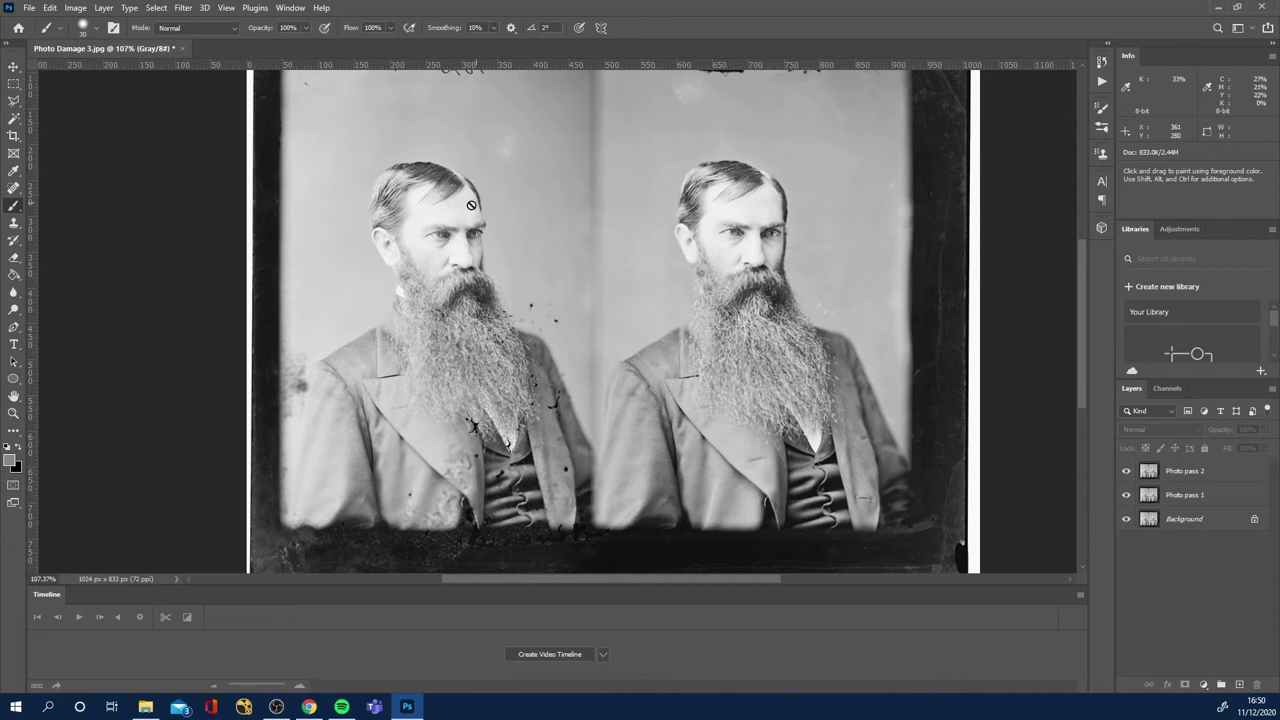
pyautogui.scroll(-1, 471, 205)
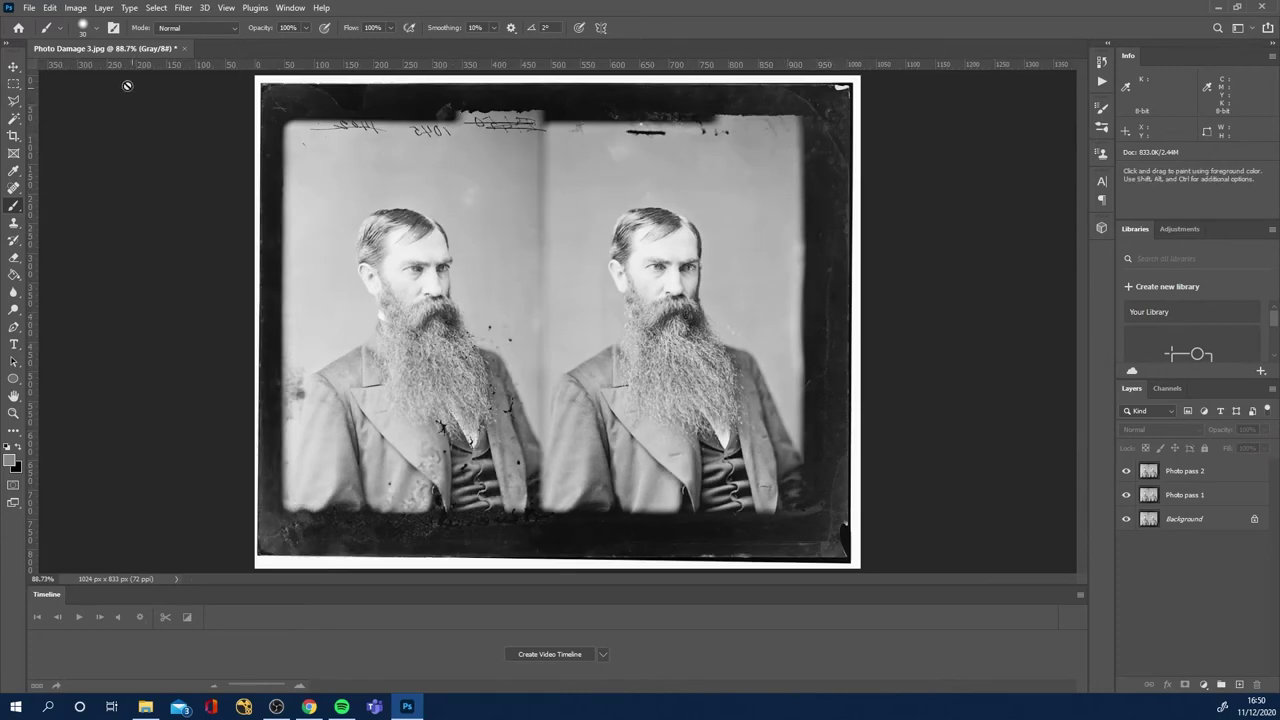
# Crop all four edges inside the dark border, to about 860 × 624 px.
pyautogui.click(13, 137)
pyautogui.moveTo(256, 320); pyautogui.dragTo(271, 320)
pyautogui.moveTo(558, 78); pyautogui.dragTo(557, 105)
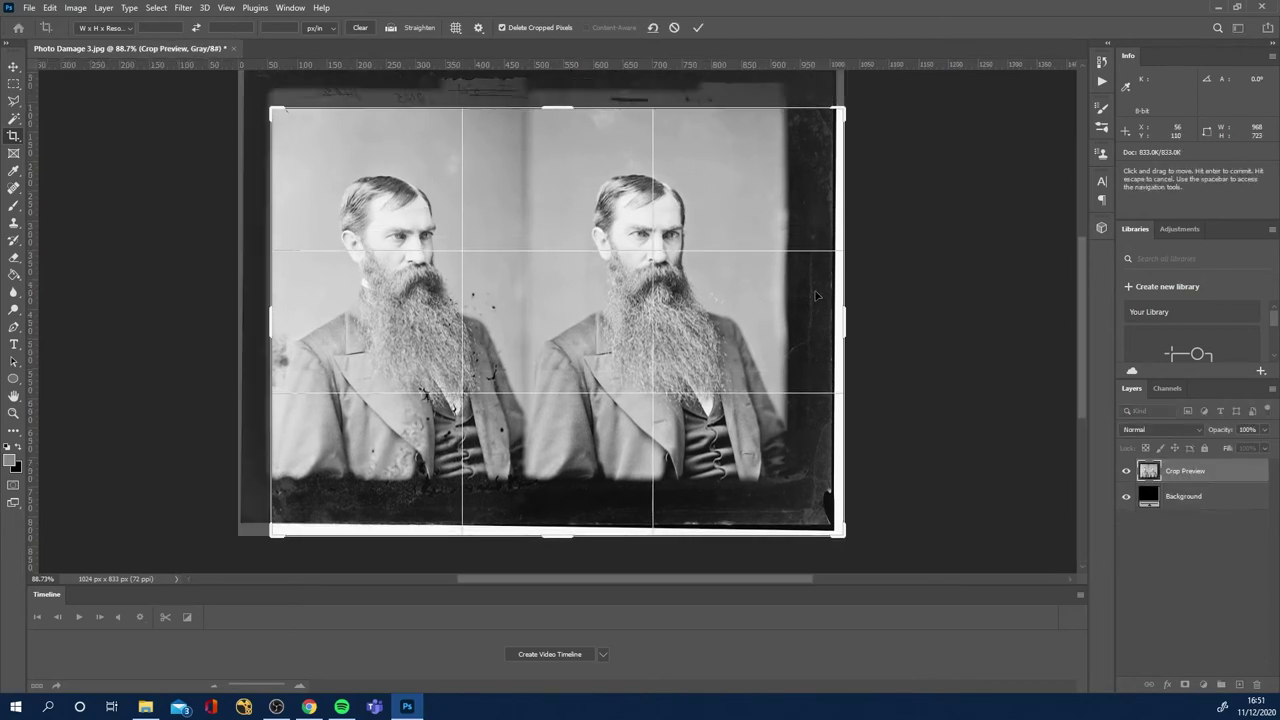
pyautogui.moveTo(838, 310); pyautogui.dragTo(812, 312)
pyautogui.moveTo(563, 535); pyautogui.dragTo(566, 509)
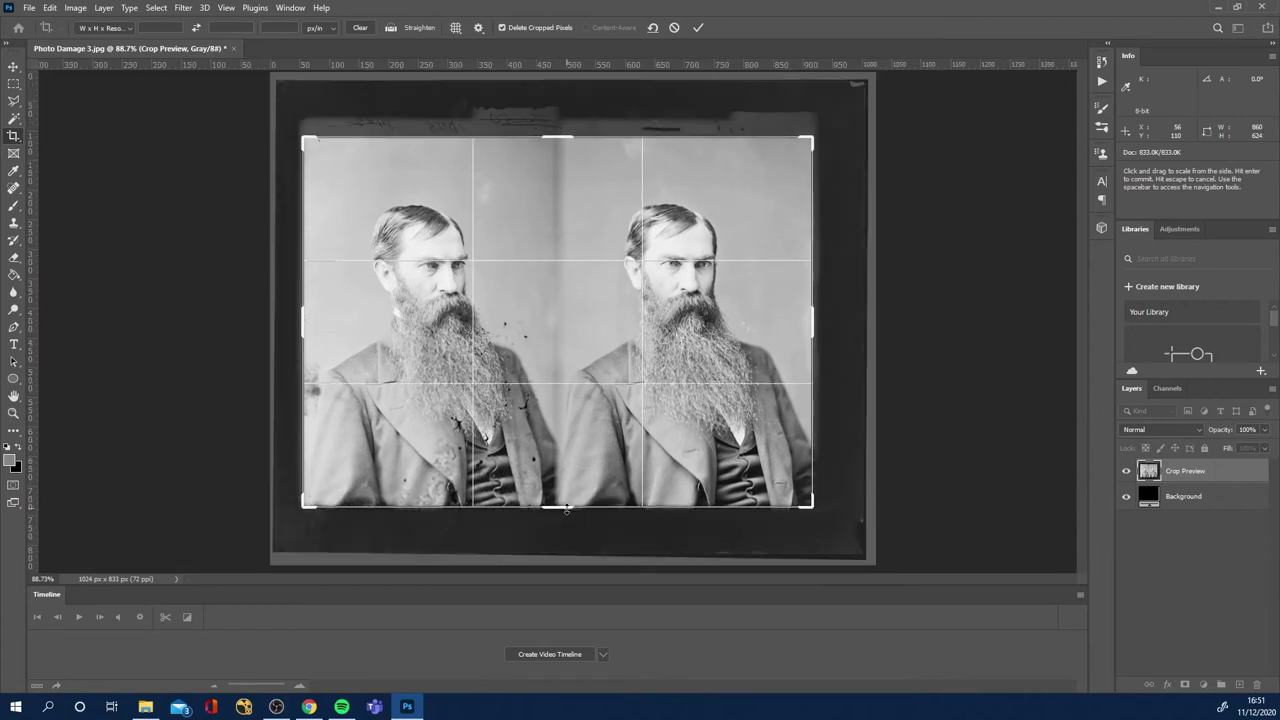
pyautogui.press('Return')
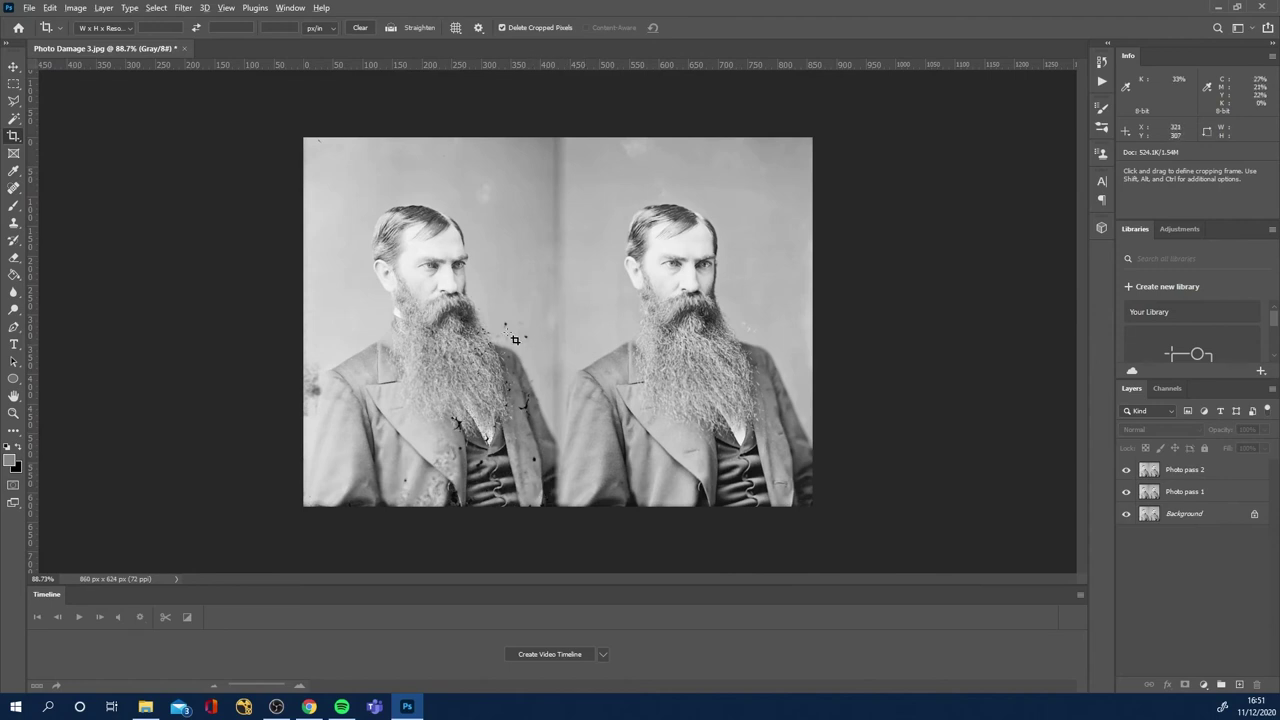
# Switch to the Spot Healing Brush and make Photo pass 2 the active layer.
pyautogui.scroll(3, 515, 340)
pyautogui.moveTo(248, 360)
pyautogui.mouseDown()
pyautogui.moveTo(374, 313)
pyautogui.moveTo(339, 375)
pyautogui.moveTo(265, 364)
pyautogui.mouseUp()
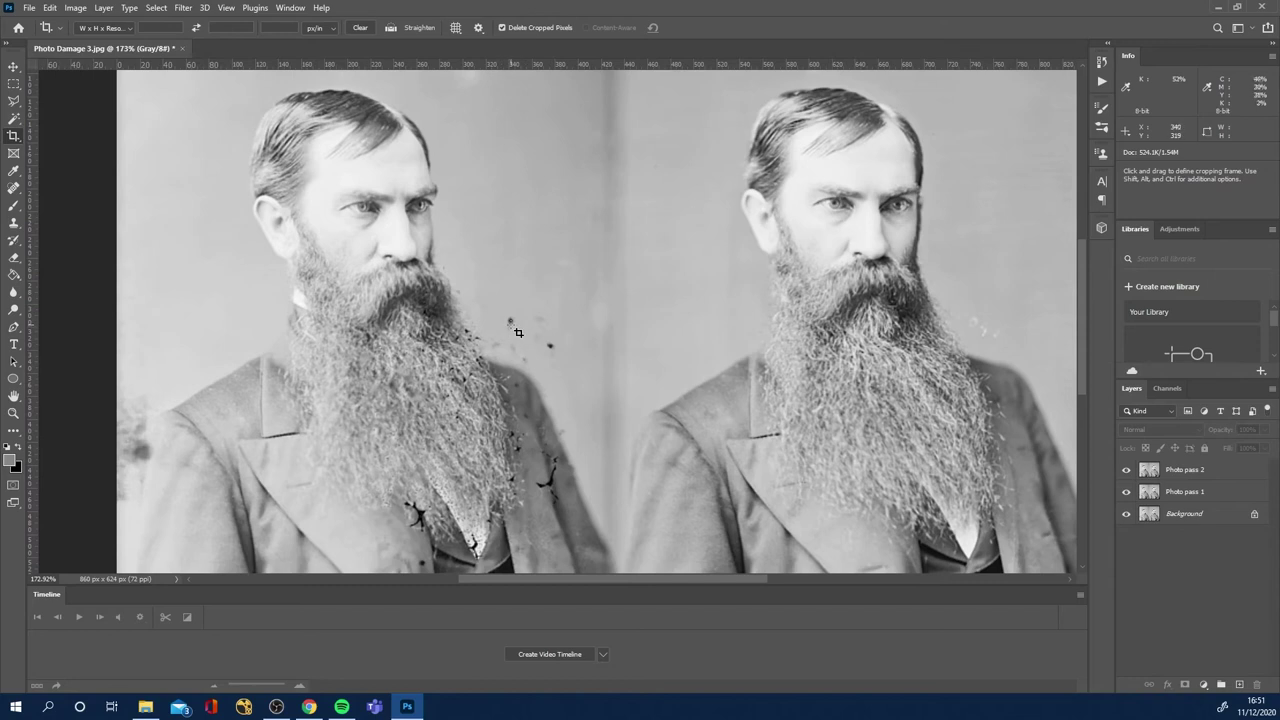
pyautogui.click(14, 188)
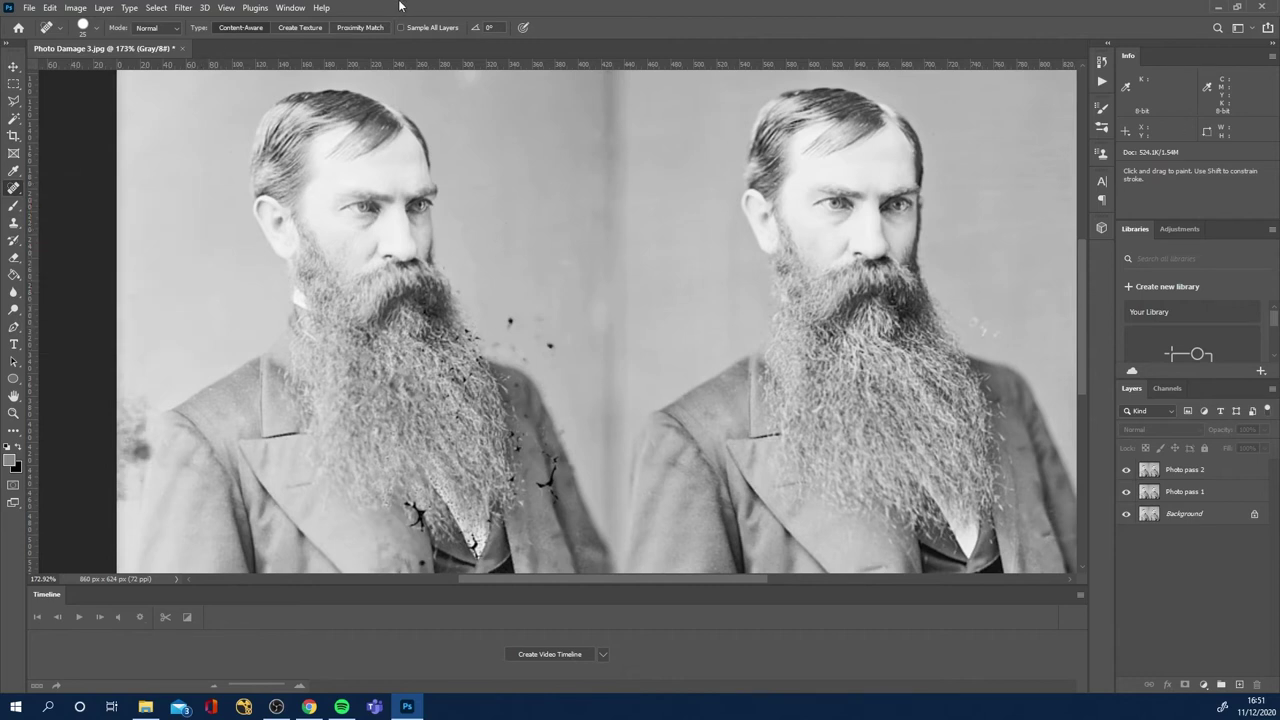
pyautogui.scroll(3, 533, 323)
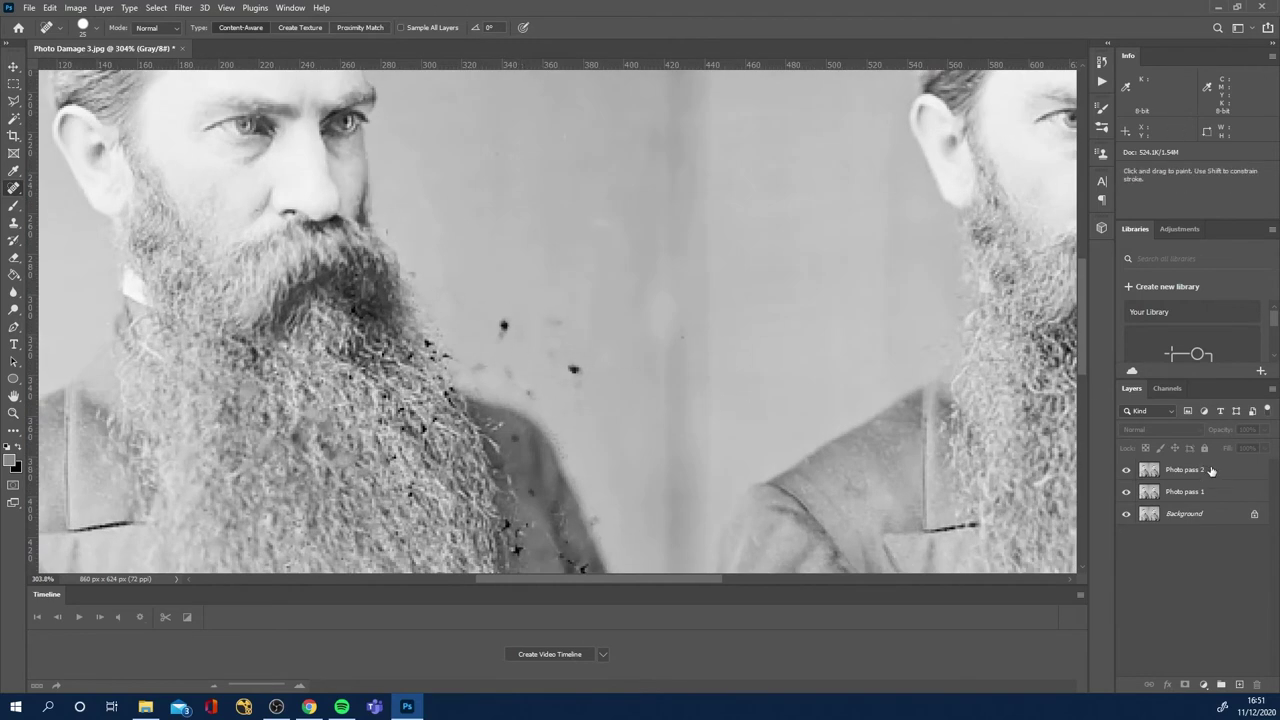
pyautogui.click(1211, 471)
# Heal the dark specks beside the left man's beard, shrinking the brush for small spots.
pyautogui.moveTo(557, 303); pyautogui.dragTo(562, 348)
pyautogui.moveTo(544, 392); pyautogui.dragTo(478, 370)
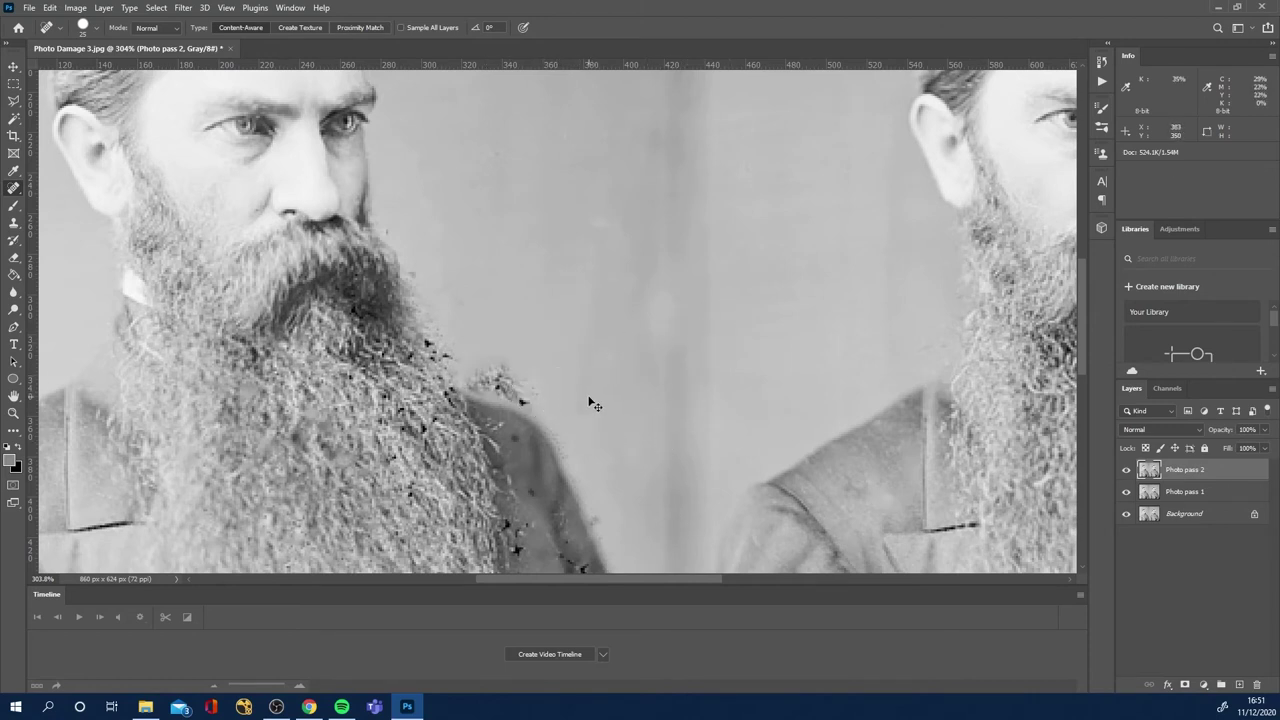
pyautogui.scroll(3, 508, 394)
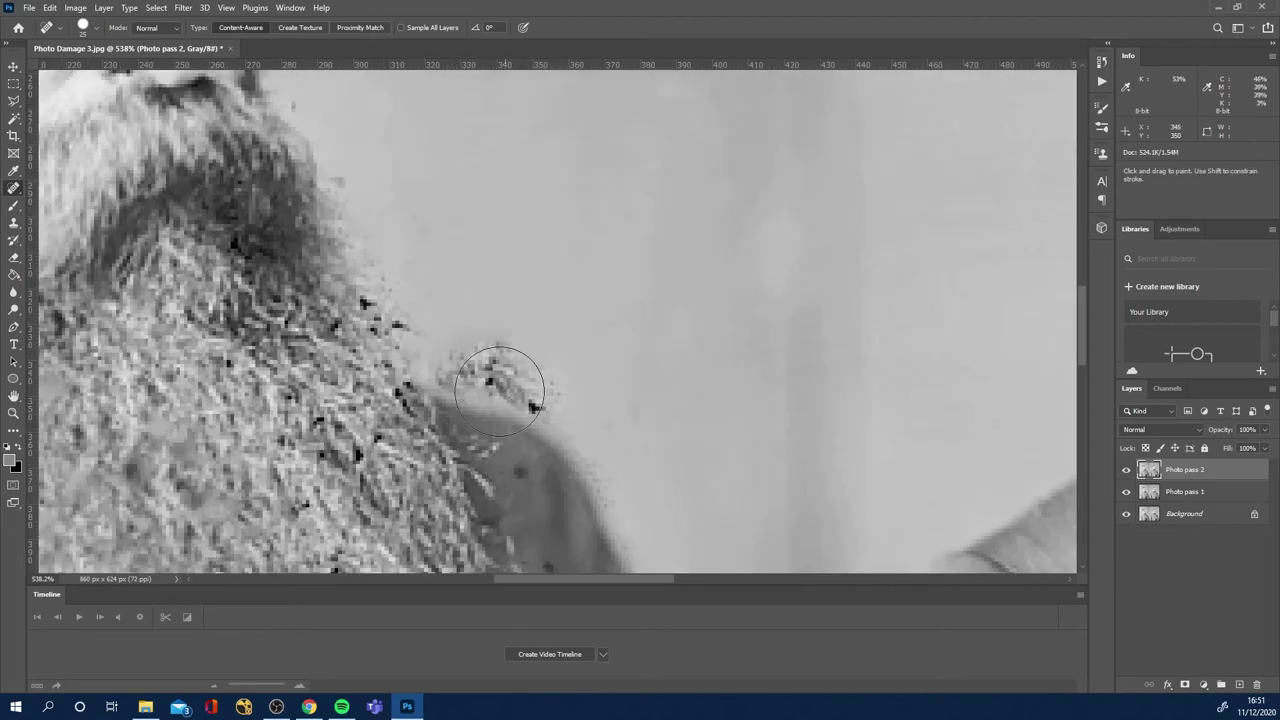
pyautogui.click(470, 365)
pyautogui.moveTo(477, 343); pyautogui.dragTo(545, 370)
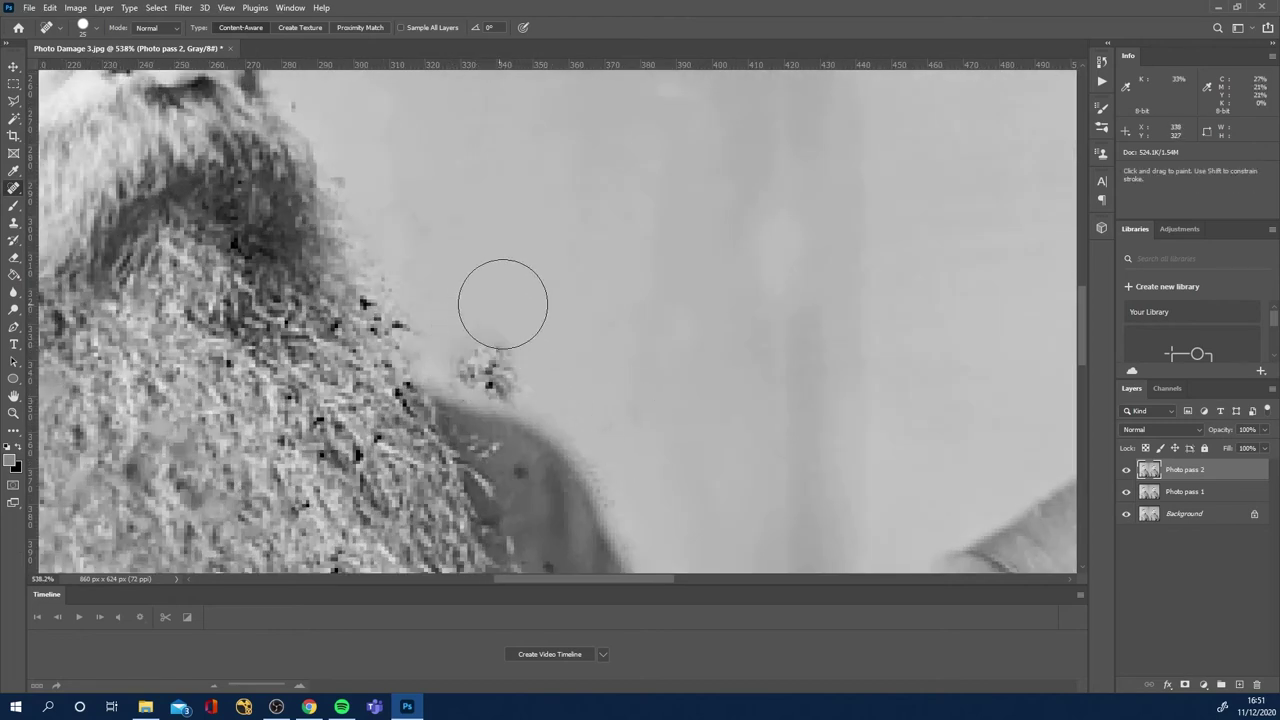
pyautogui.press('[')
pyautogui.press('[')
pyautogui.press('[')
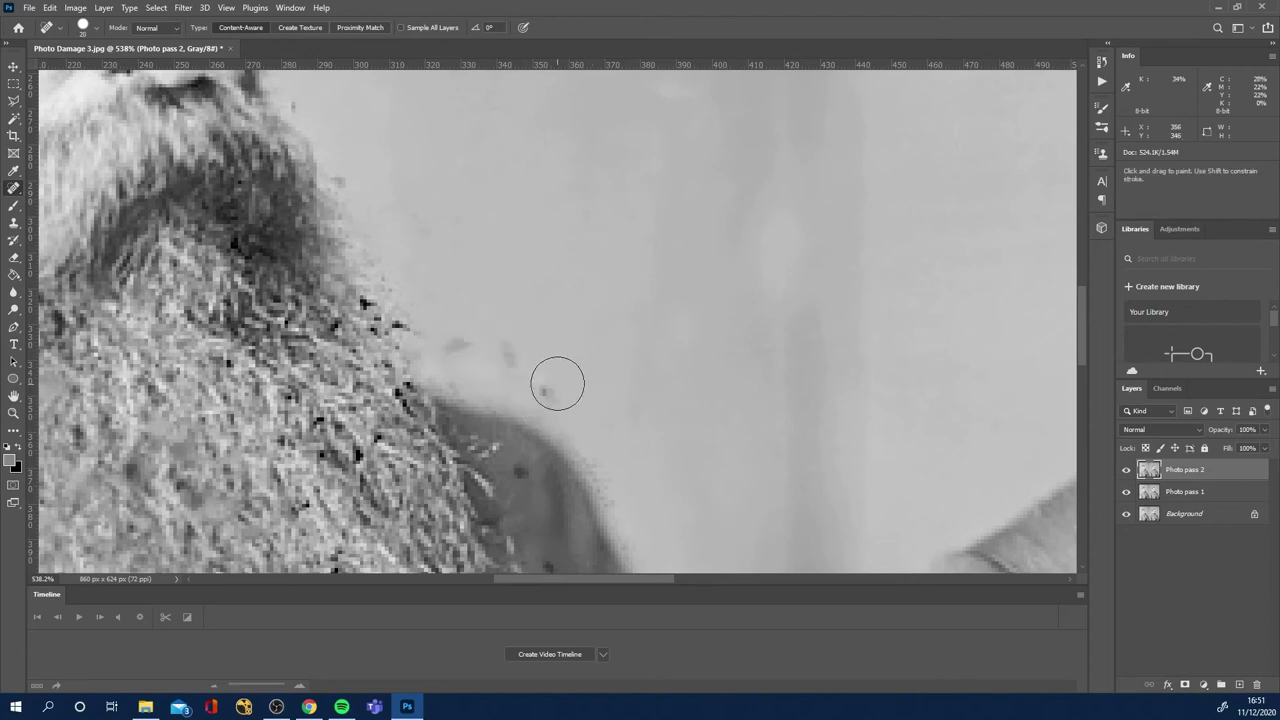
pyautogui.moveTo(545, 384)
pyautogui.mouseDown()
pyautogui.moveTo(556, 394)
pyautogui.moveTo(500, 342)
pyautogui.moveTo(462, 347)
pyautogui.mouseUp()
pyautogui.click(493, 387)
# Heal the coat spot and the black crack on the left lapel, redoing unsatisfactory strokes.
pyautogui.moveTo(525, 460)
pyautogui.mouseDown()
pyautogui.moveTo(521, 470)
pyautogui.moveTo(502, 265)
pyautogui.mouseUp()
pyautogui.click(501, 370)
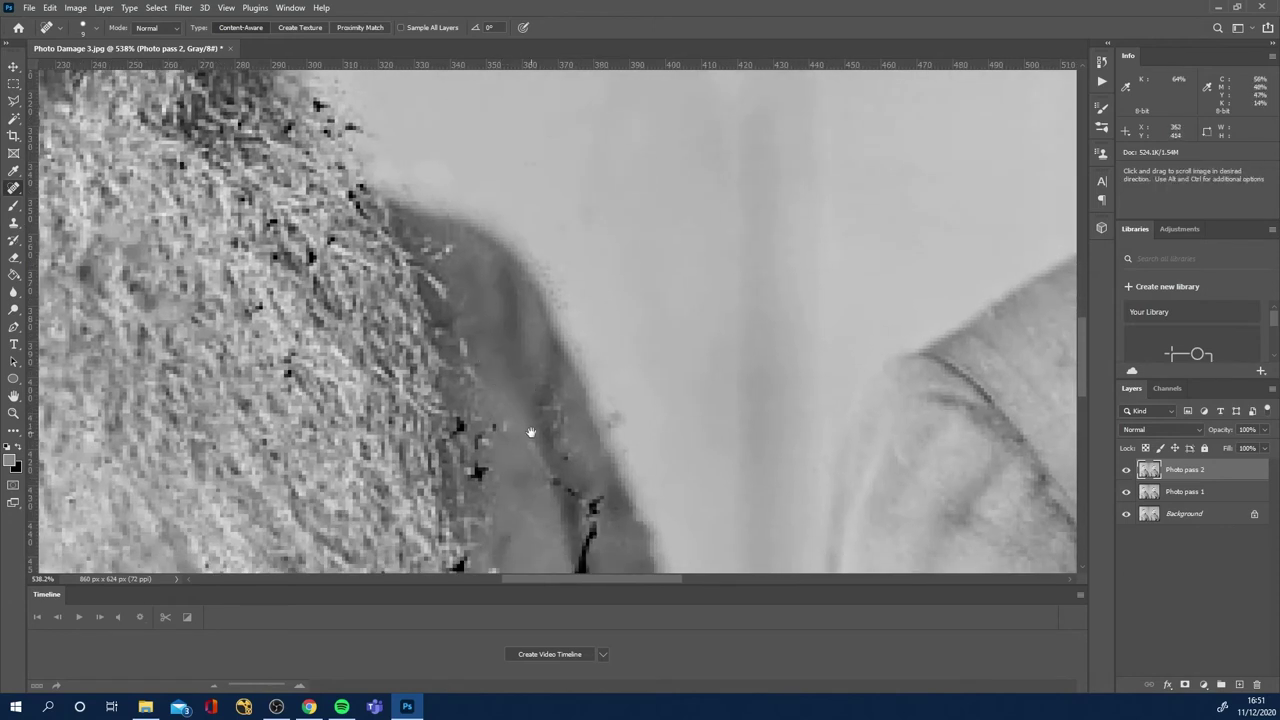
pyautogui.moveTo(503, 372); pyautogui.dragTo(467, 252)
pyautogui.moveTo(421, 305)
pyautogui.mouseDown()
pyautogui.moveTo(452, 368)
pyautogui.moveTo(462, 310)
pyautogui.mouseUp()
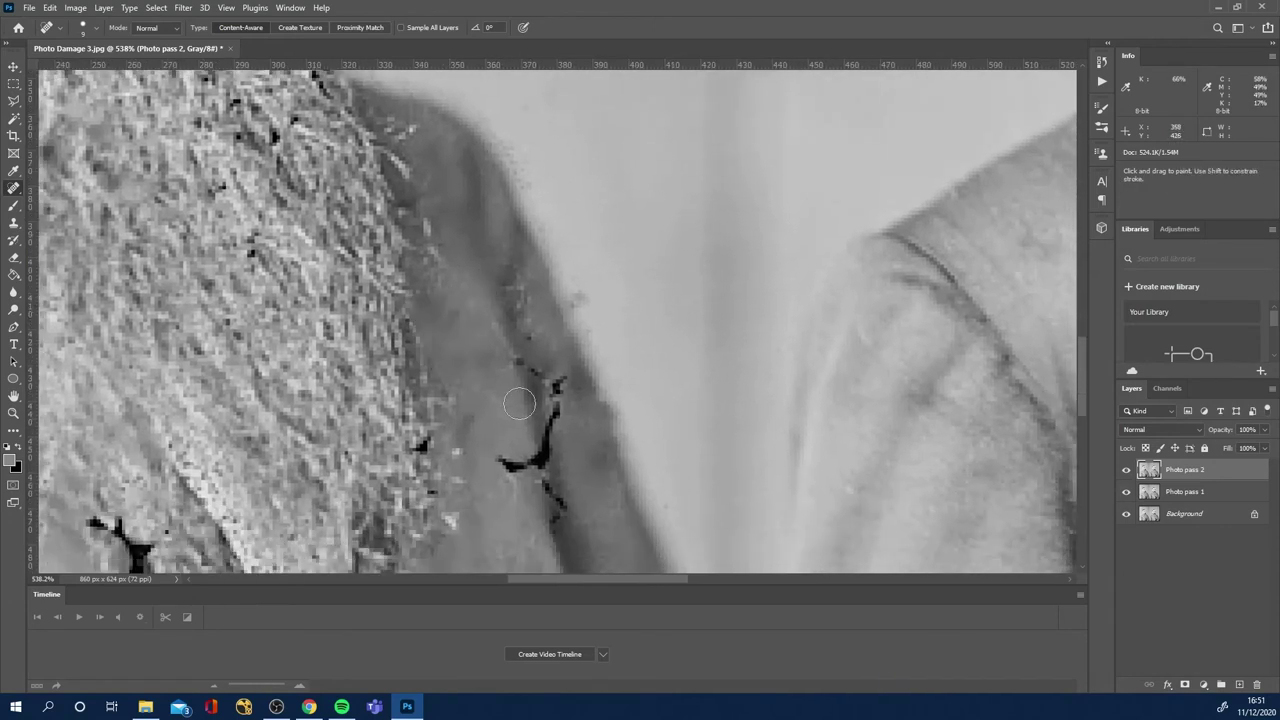
pyautogui.moveTo(524, 356)
pyautogui.mouseDown()
pyautogui.moveTo(560, 385)
pyautogui.moveTo(545, 450)
pyautogui.moveTo(505, 465)
pyautogui.moveTo(558, 495)
pyautogui.moveTo(567, 518)
pyautogui.mouseUp()
pyautogui.hotkey('ctrl', 'z')
pyautogui.moveTo(548, 368)
pyautogui.mouseDown()
pyautogui.moveTo(565, 398)
pyautogui.moveTo(553, 436)
pyautogui.moveTo(512, 462)
pyautogui.mouseUp()
pyautogui.scroll(-4, 512, 462)
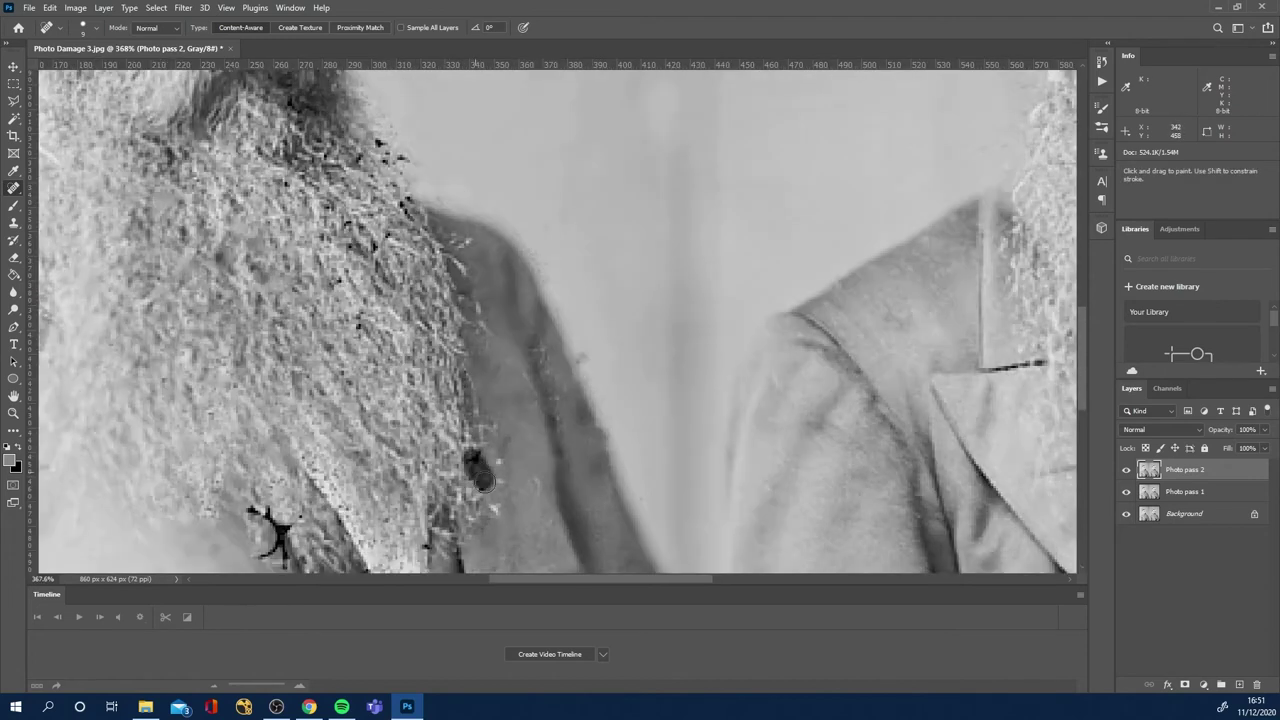
pyautogui.scroll(2, 585, 352)
pyautogui.moveTo(385, 362); pyautogui.dragTo(425, 425)
pyautogui.hotkey('ctrl', 'z')
pyautogui.moveTo(382, 360)
pyautogui.mouseDown()
pyautogui.moveTo(415, 392)
pyautogui.moveTo(423, 427)
pyautogui.mouseUp()
# Heal the dark specks along the beard's right edge.
pyautogui.moveTo(717, 522); pyautogui.dragTo(640, 450)
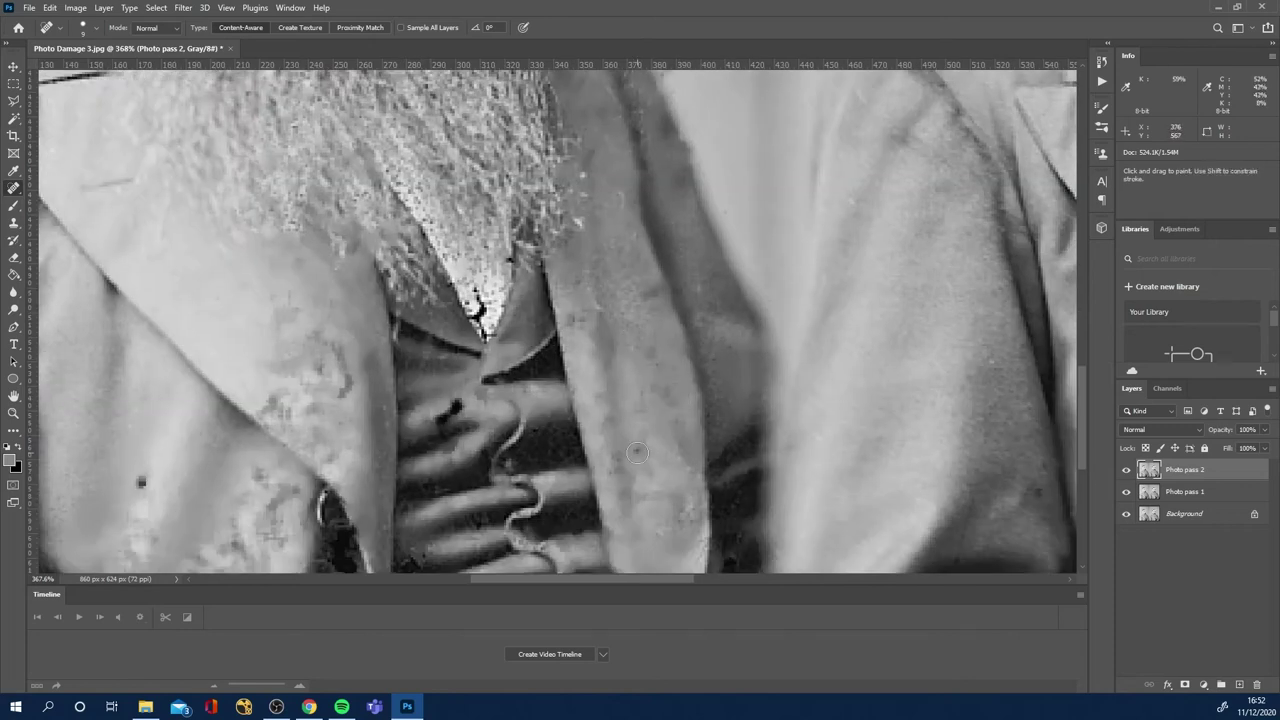
pyautogui.moveTo(455, 480); pyautogui.dragTo(409, 381)
pyautogui.scroll(-4, 409, 381)
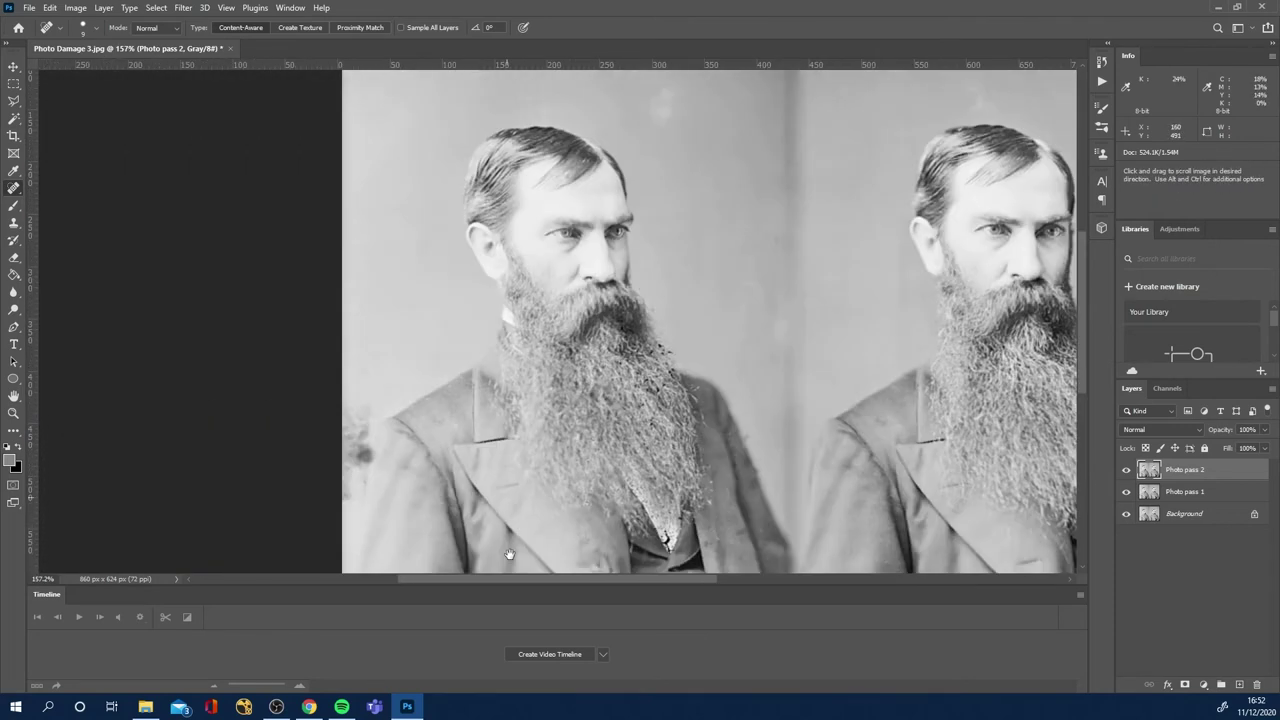
pyautogui.scroll(5, 525, 500)
pyautogui.moveTo(525, 500)
pyautogui.mouseDown()
pyautogui.moveTo(574, 362)
pyautogui.moveTo(556, 343)
pyautogui.moveTo(568, 307)
pyautogui.moveTo(536, 282)
pyautogui.moveTo(555, 393)
pyautogui.mouseUp()
pyautogui.scroll(-5, 574, 286)
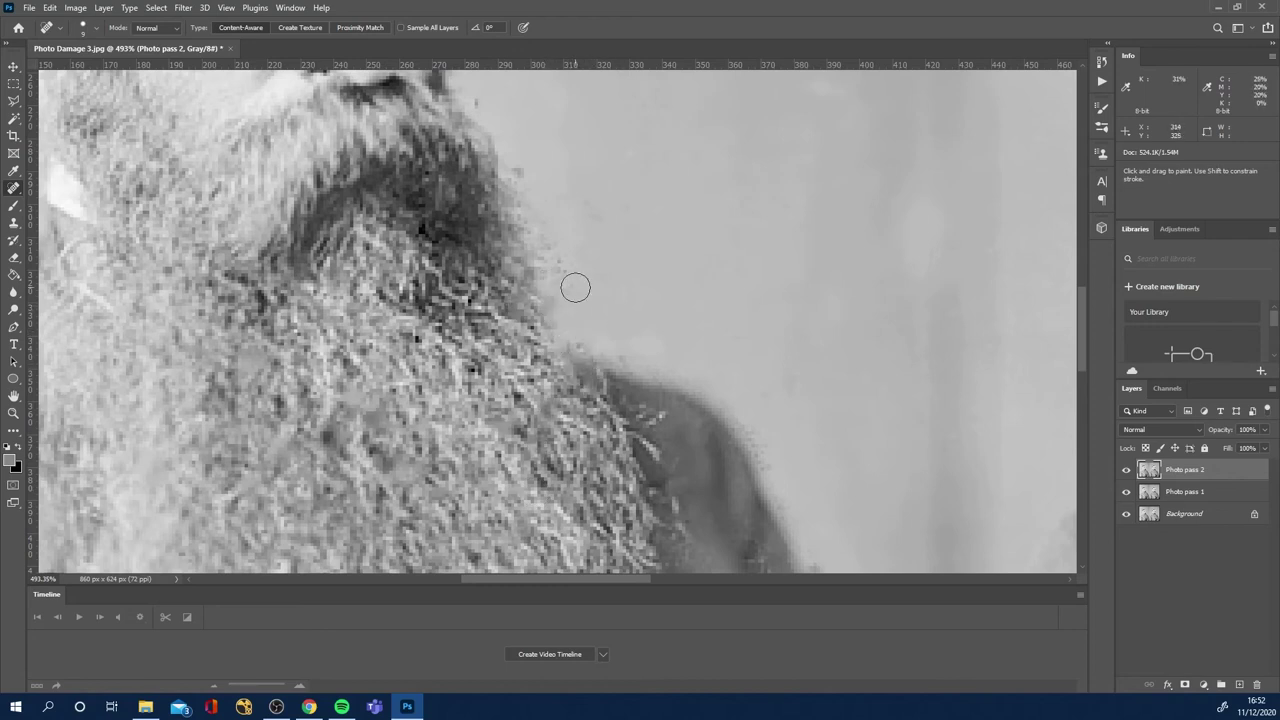
pyautogui.scroll(3, 571, 211)
pyautogui.scroll(-3, 541, 347)
# Enlarge the brush, heal a background spot above the right head, then fit the photo.
pyautogui.press(']')
pyautogui.press(']')
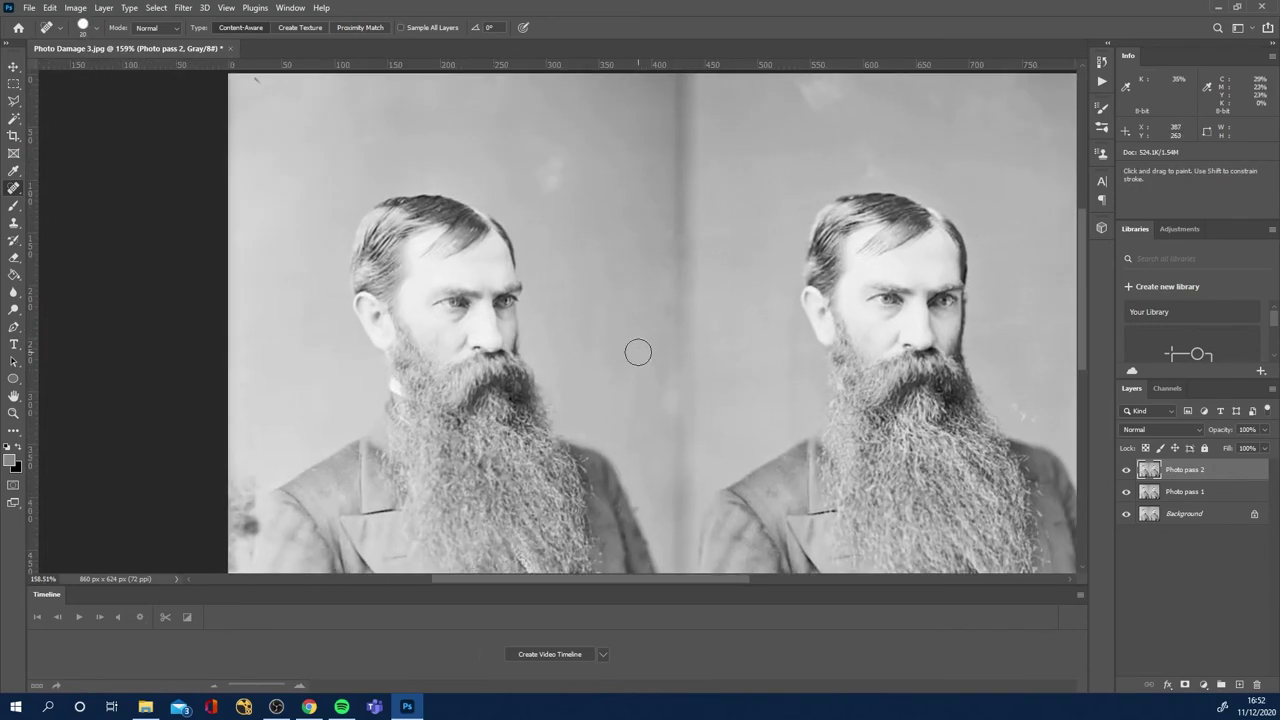
pyautogui.moveTo(558, 178); pyautogui.dragTo(586, 364)
pyautogui.click(608, 271)
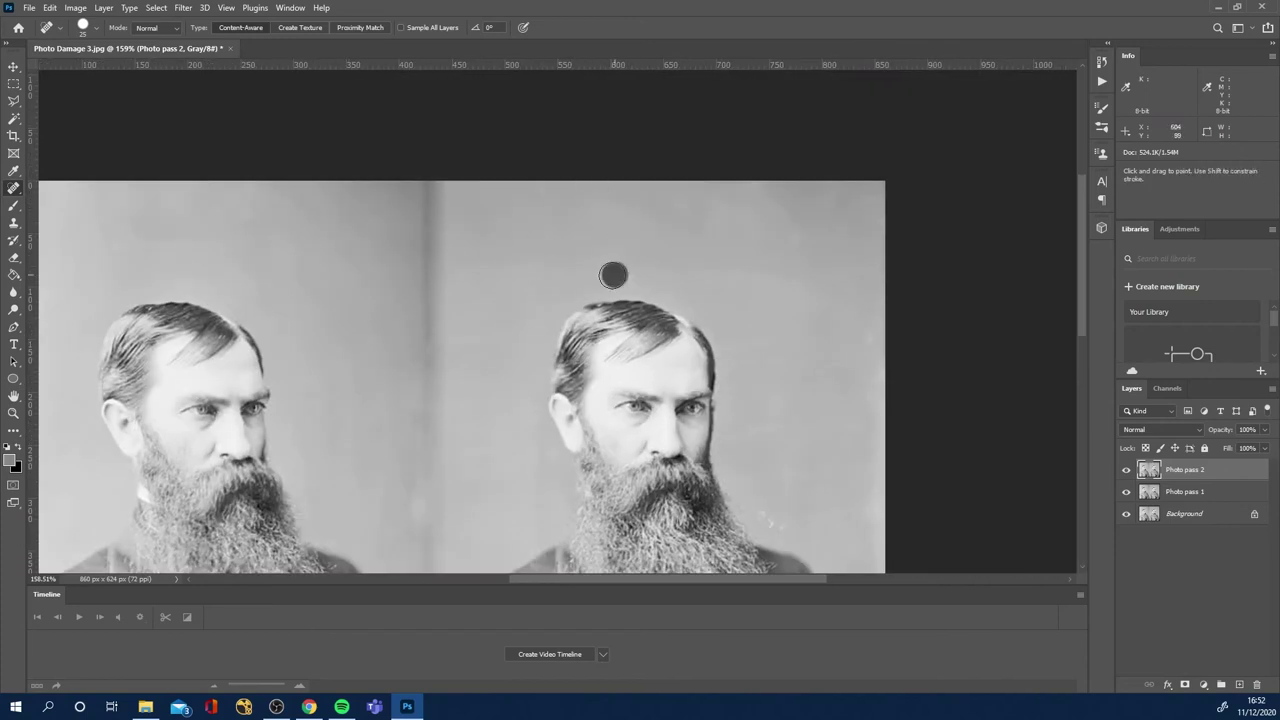
pyautogui.scroll(-3, 680, 371)
pyautogui.keyDown('alt'); pyautogui.scroll(2, 660, 386); pyautogui.keyUp('alt')
pyautogui.scroll(8, 690, 290)
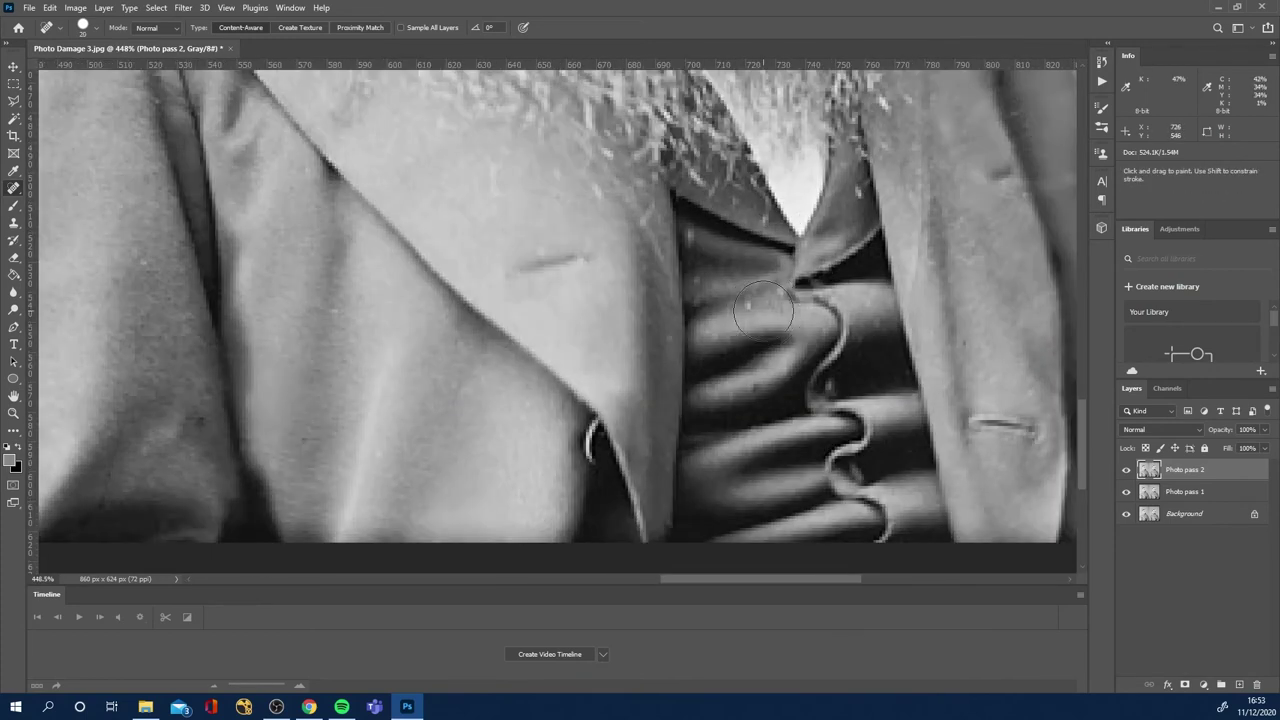
pyautogui.scroll(-8, 675, 314)
pyautogui.hotkey('ctrl', '0')
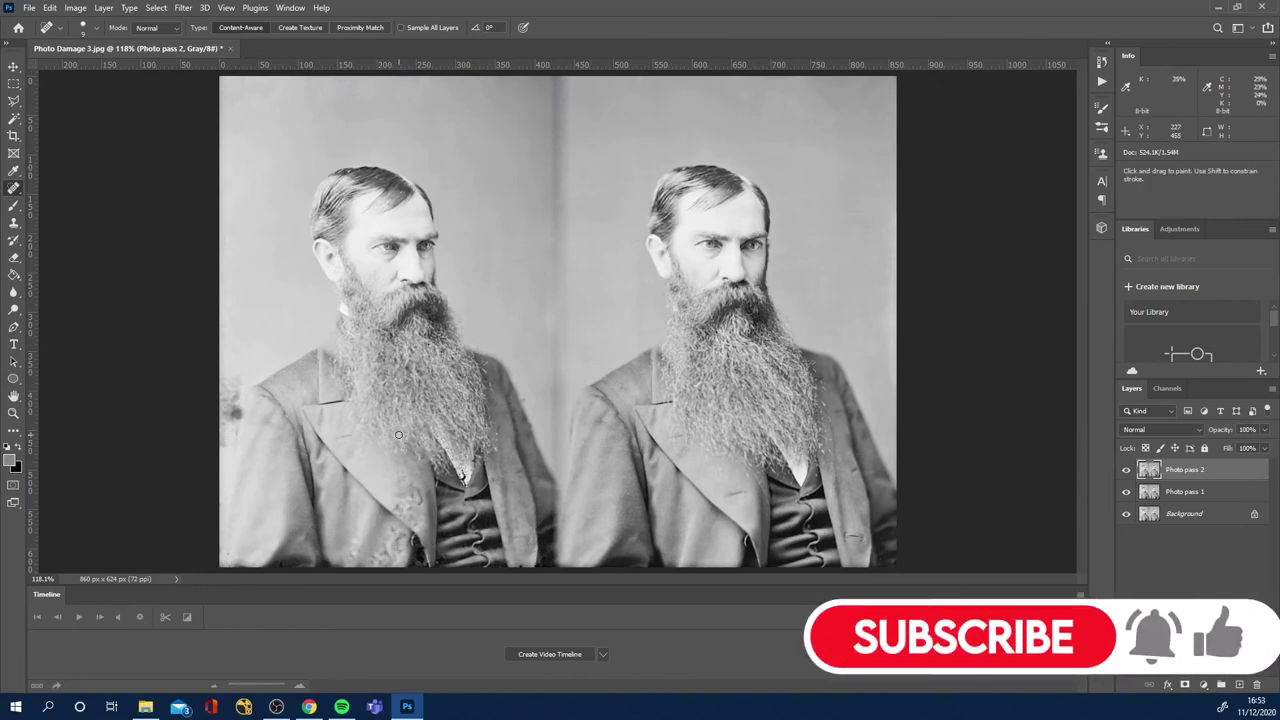
# Show the healing tools flyout from the Spot Healing Brush slot.
pyautogui.rightClick(13, 188)
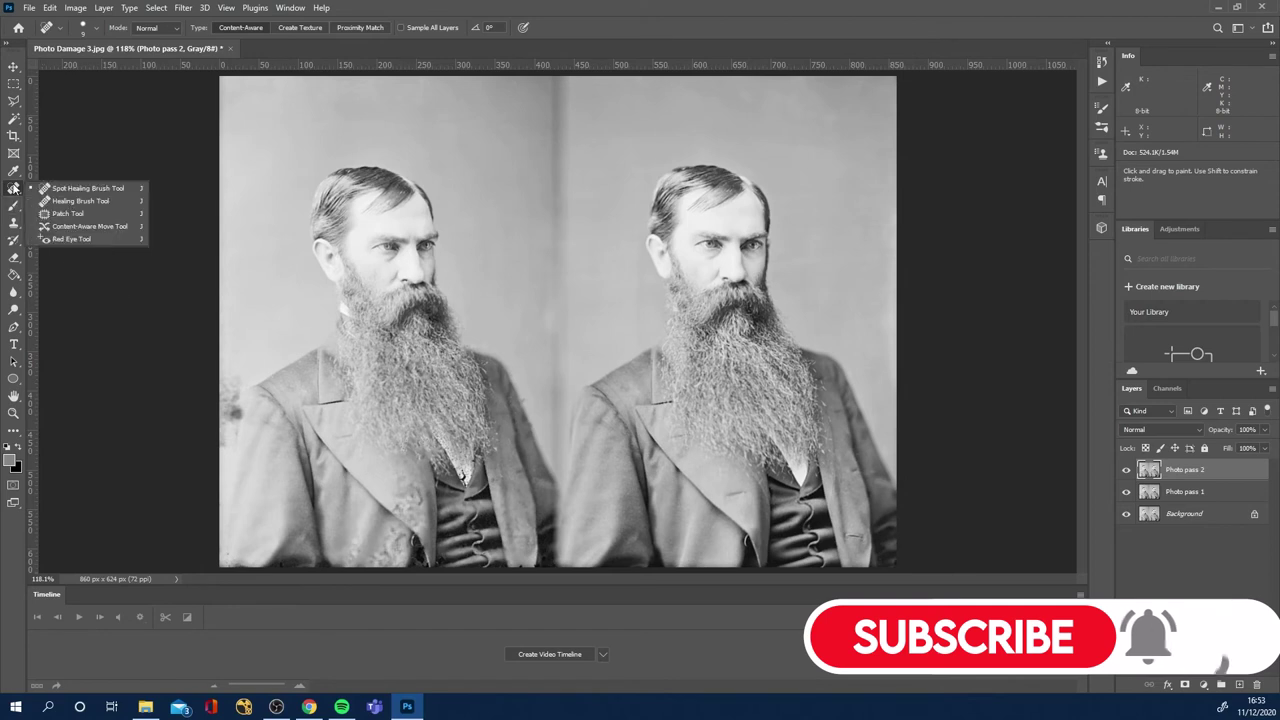
# With the Patch Tool, patch a damaged left-lapel area from clean coat texture.
pyautogui.click(60, 213)
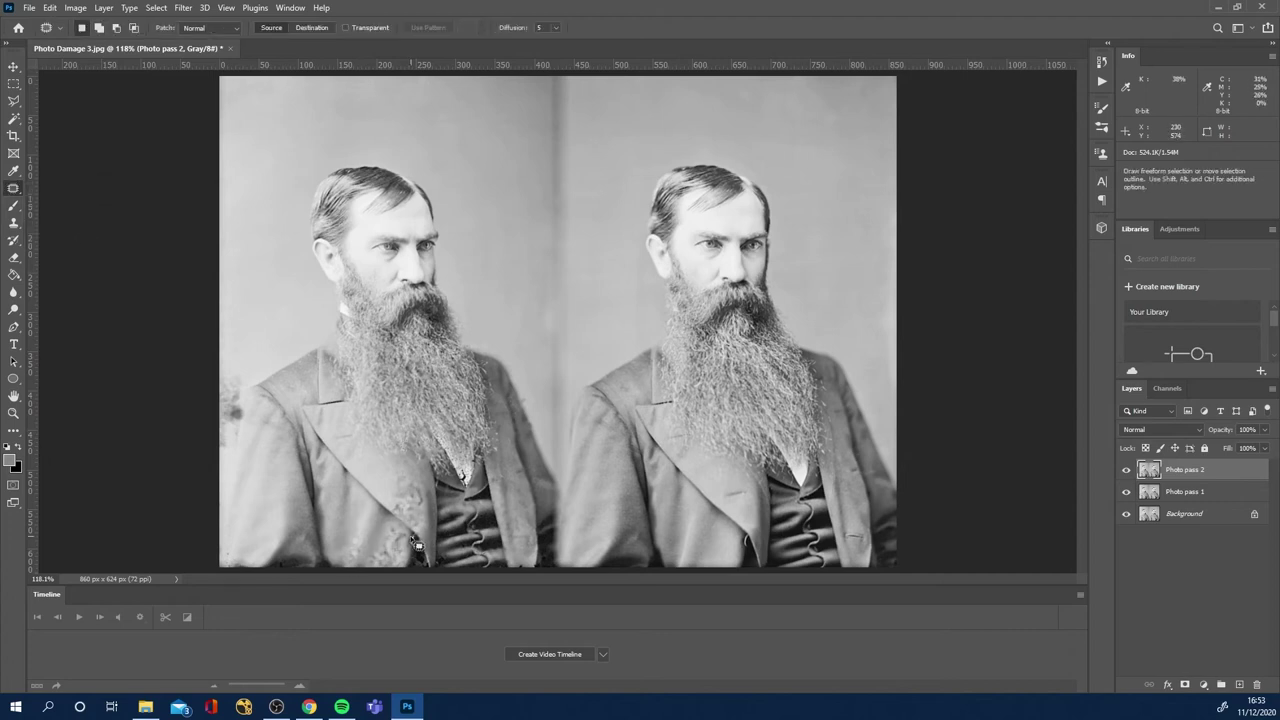
pyautogui.scroll(4, 417, 545)
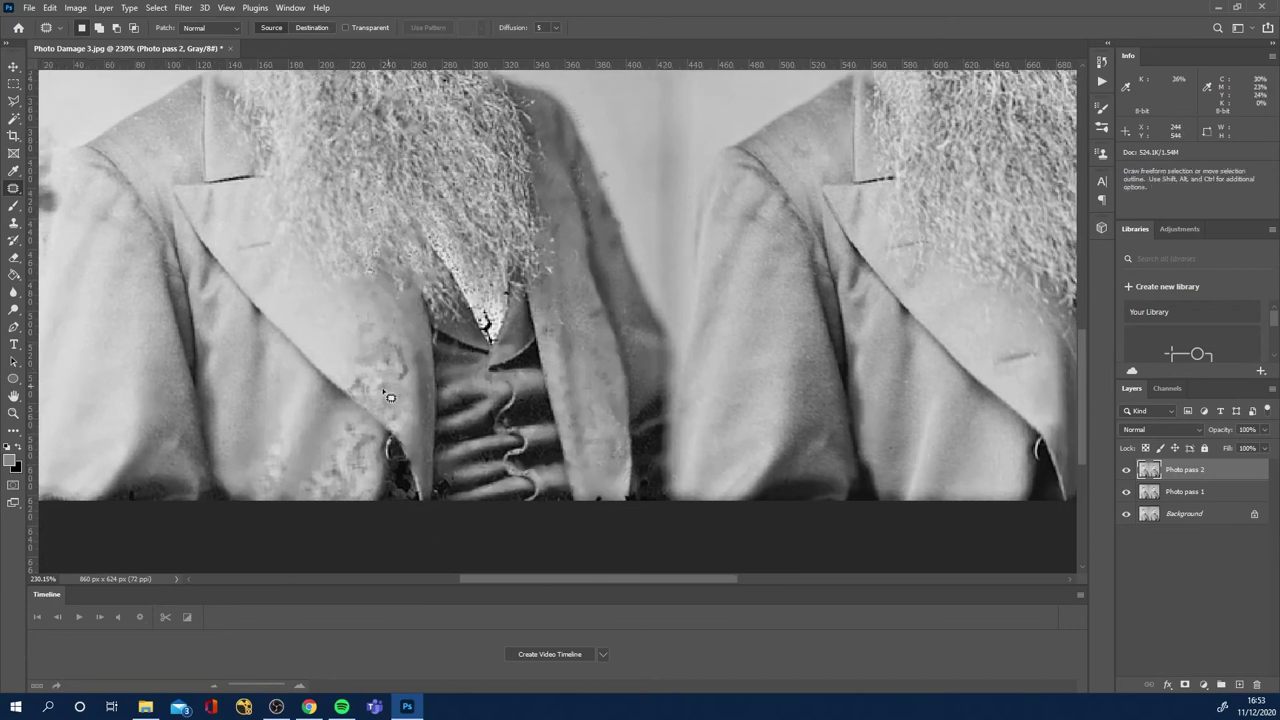
pyautogui.hscroll(2, 390, 397)
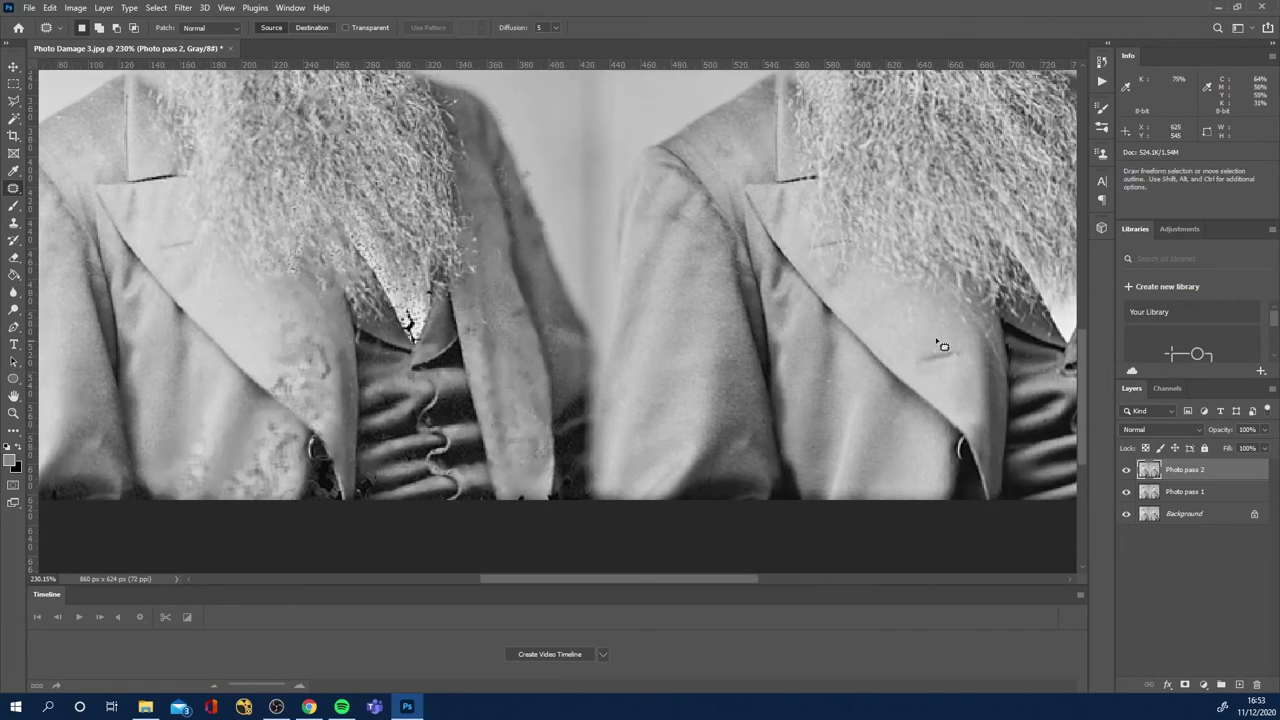
pyautogui.moveTo(268, 336)
pyautogui.mouseDown()
pyautogui.moveTo(285, 306)
pyautogui.moveTo(322, 326)
pyautogui.moveTo(338, 378)
pyautogui.moveTo(333, 438)
pyautogui.mouseUp()
pyautogui.moveTo(268, 384); pyautogui.dragTo(941, 366)
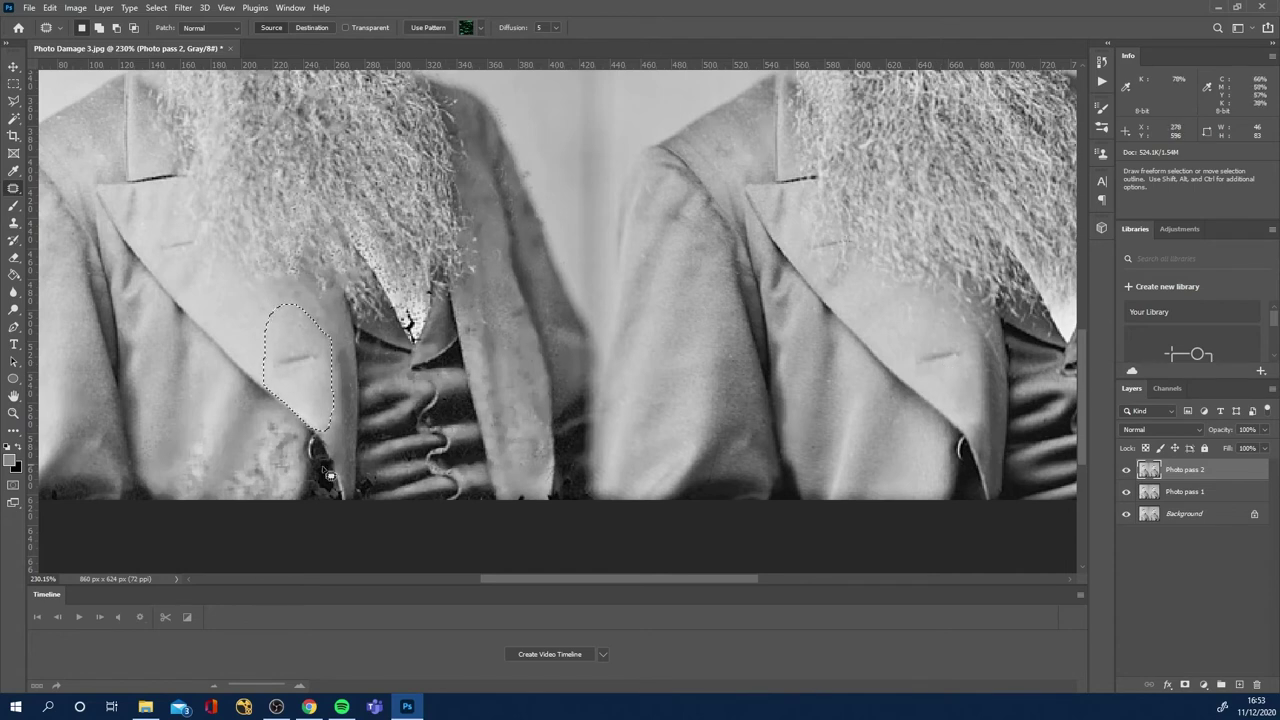
# Patch the blotched lower lapel and another coat spot with clean fabric, deselecting after each.
pyautogui.moveTo(278, 409); pyautogui.dragTo(225, 466)
pyautogui.moveTo(286, 506)
pyautogui.mouseDown()
pyautogui.moveTo(306, 452)
pyautogui.moveTo(278, 417)
pyautogui.mouseUp()
pyautogui.moveTo(257, 471)
pyautogui.mouseDown()
pyautogui.moveTo(897, 485)
pyautogui.moveTo(487, 398)
pyautogui.moveTo(41, 376)
pyautogui.moveTo(69, 390)
pyautogui.moveTo(66, 380)
pyautogui.mouseUp()
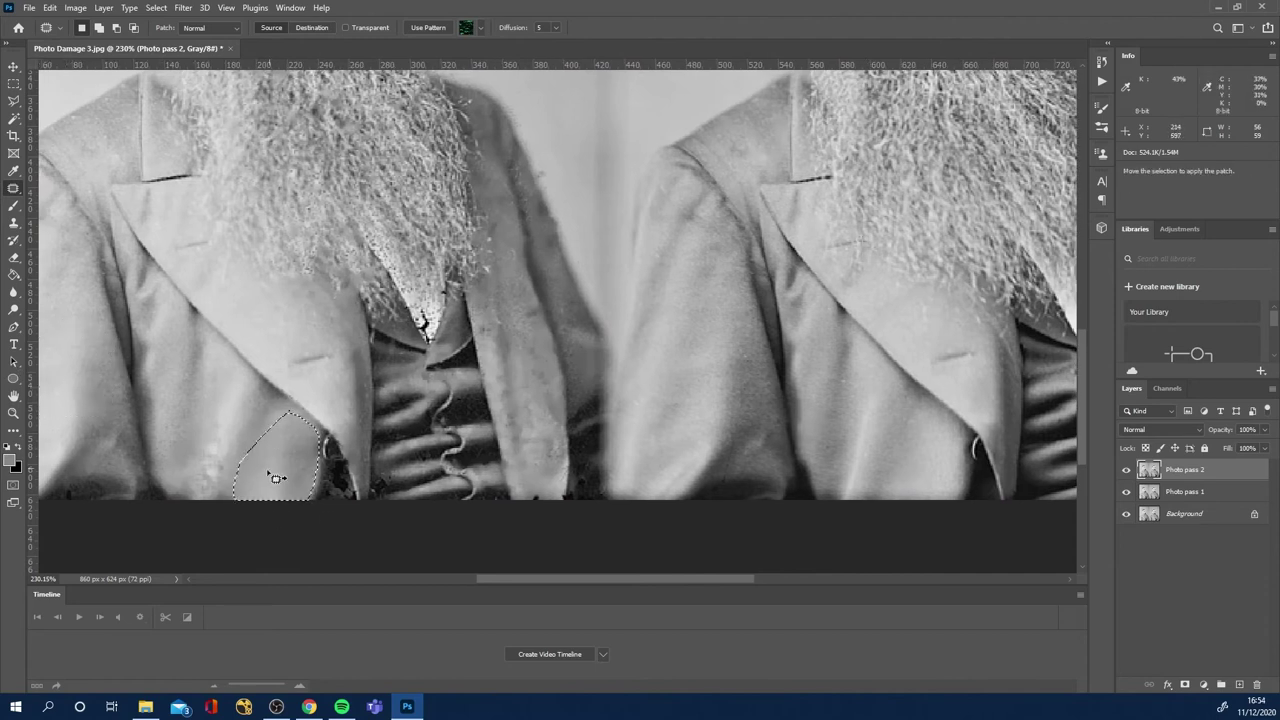
pyautogui.hotkey('ctrl', 'd')
pyautogui.hscroll(-3, 260, 470)
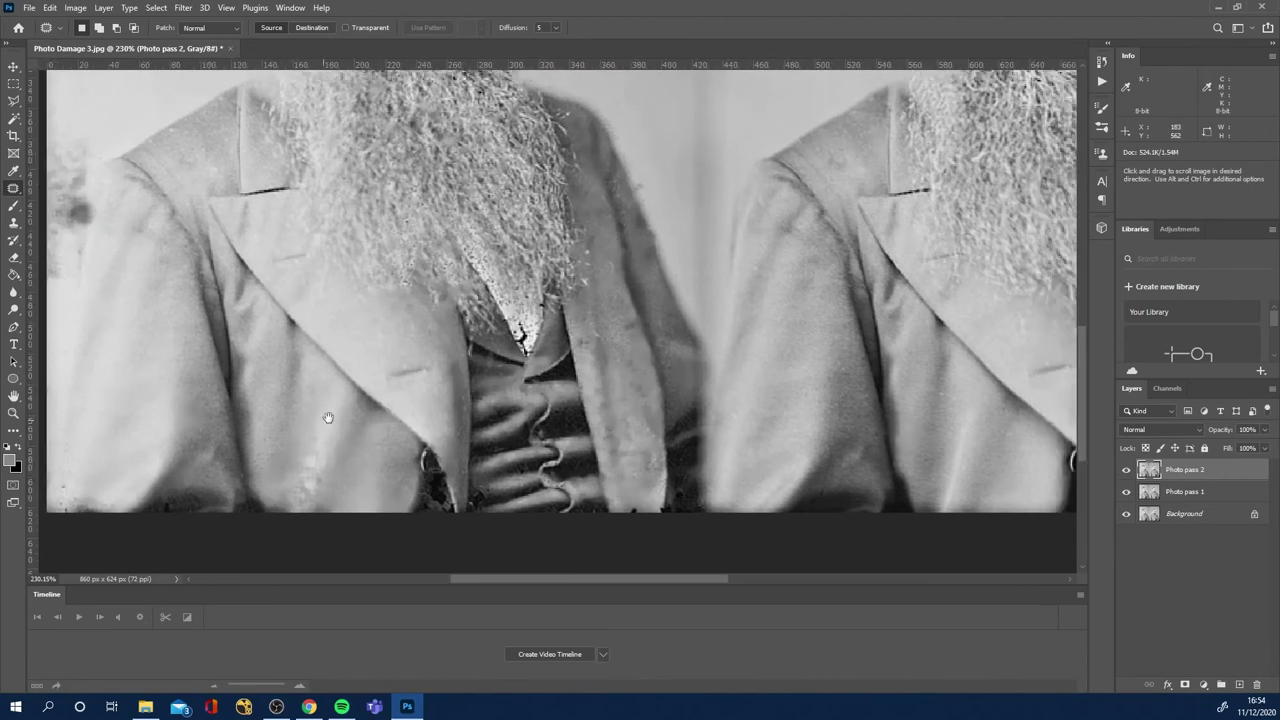
pyautogui.scroll(-2, 968, 473)
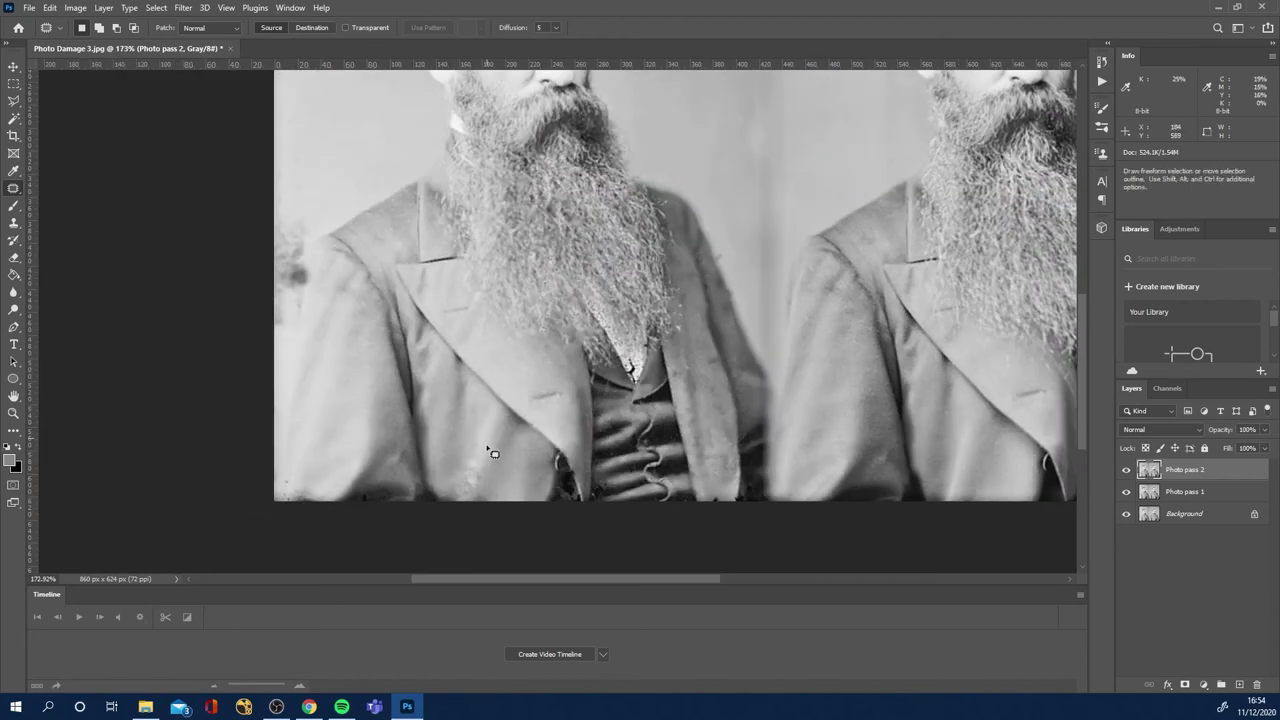
pyautogui.moveTo(486, 440)
pyautogui.mouseDown()
pyautogui.moveTo(466, 452)
pyautogui.moveTo(459, 510)
pyautogui.mouseUp()
pyautogui.moveTo(486, 452); pyautogui.dragTo(366, 416)
pyautogui.hotkey('ctrl', 'd')
# Patch the smudge at the photo's left edge with clean background and deselect.
pyautogui.moveTo(309, 171); pyautogui.dragTo(443, 291)
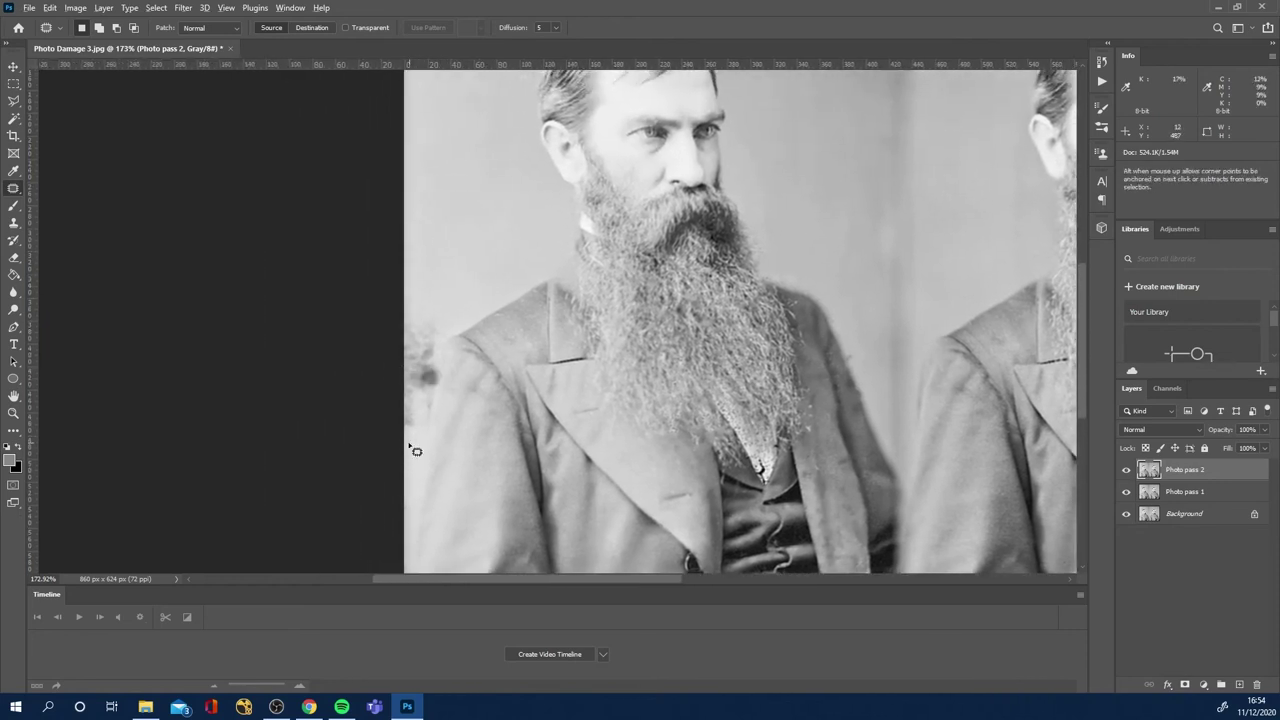
pyautogui.scroll(3, 415, 443)
pyautogui.moveTo(410, 477)
pyautogui.mouseDown()
pyautogui.moveTo(444, 455)
pyautogui.moveTo(456, 396)
pyautogui.mouseUp()
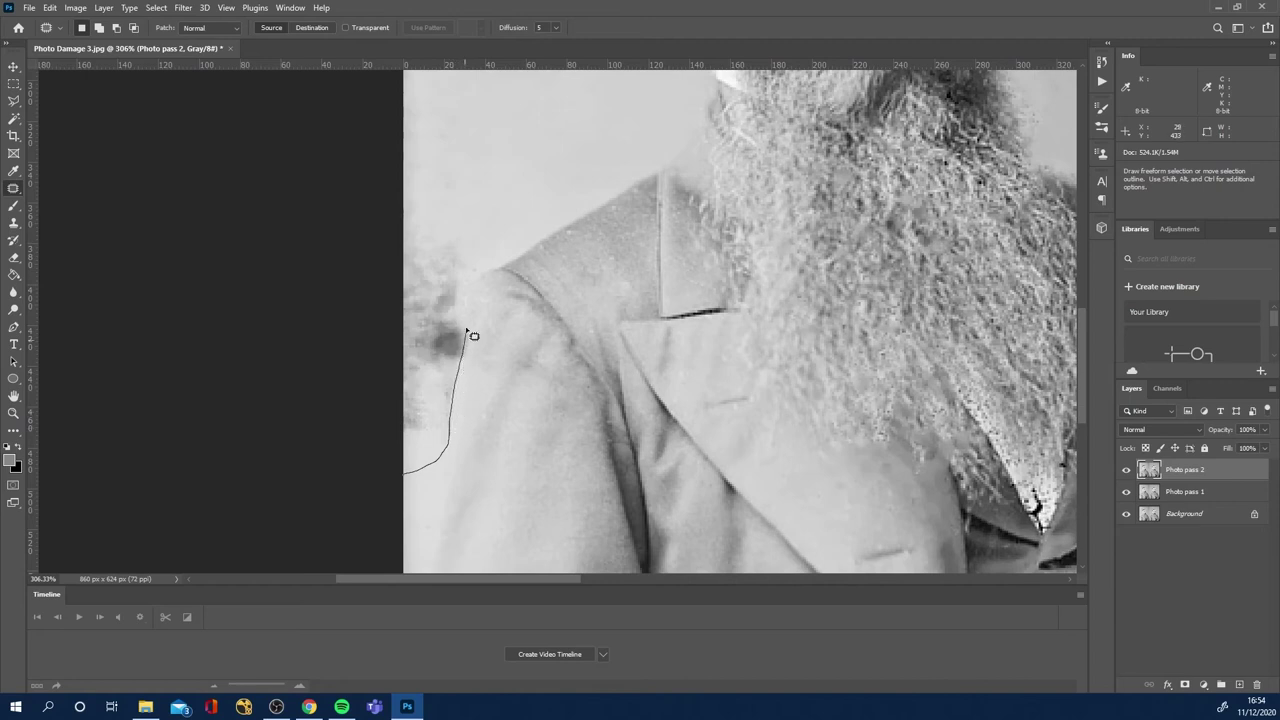
pyautogui.moveTo(476, 274)
pyautogui.mouseDown()
pyautogui.moveTo(487, 246)
pyautogui.moveTo(450, 187)
pyautogui.moveTo(395, 220)
pyautogui.moveTo(447, 168)
pyautogui.moveTo(475, 200)
pyautogui.moveTo(494, 108)
pyautogui.moveTo(463, 55)
pyautogui.moveTo(389, 82)
pyautogui.moveTo(361, 307)
pyautogui.mouseUp()
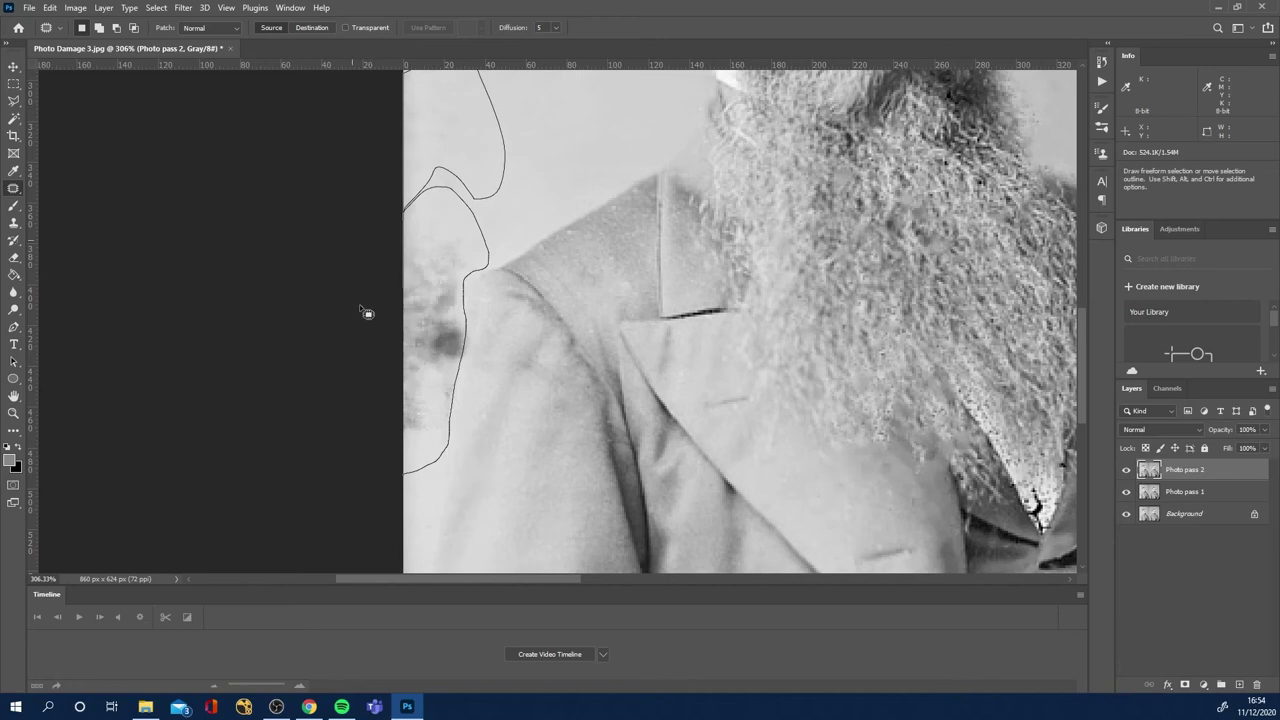
pyautogui.moveTo(385, 466); pyautogui.dragTo(387, 470)
pyautogui.scroll(-5, 407, 334)
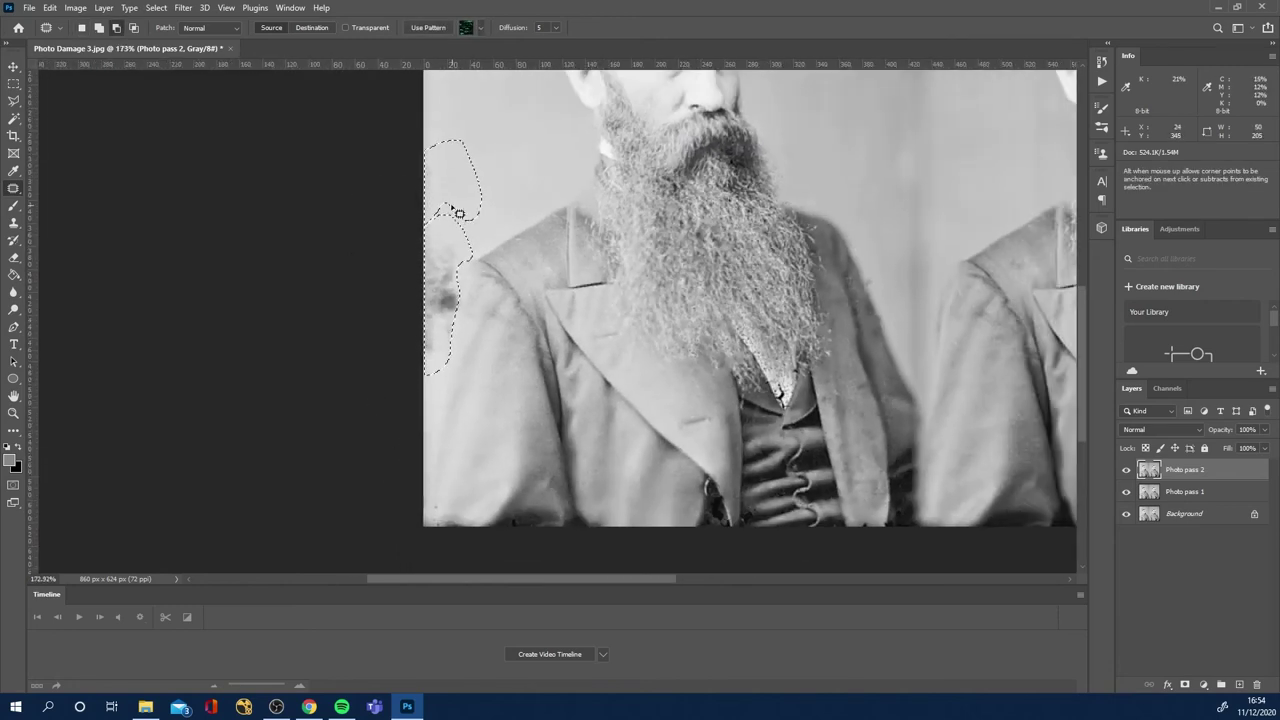
pyautogui.moveTo(443, 243); pyautogui.dragTo(391, 343)
pyautogui.moveTo(442, 290); pyautogui.dragTo(793, 118)
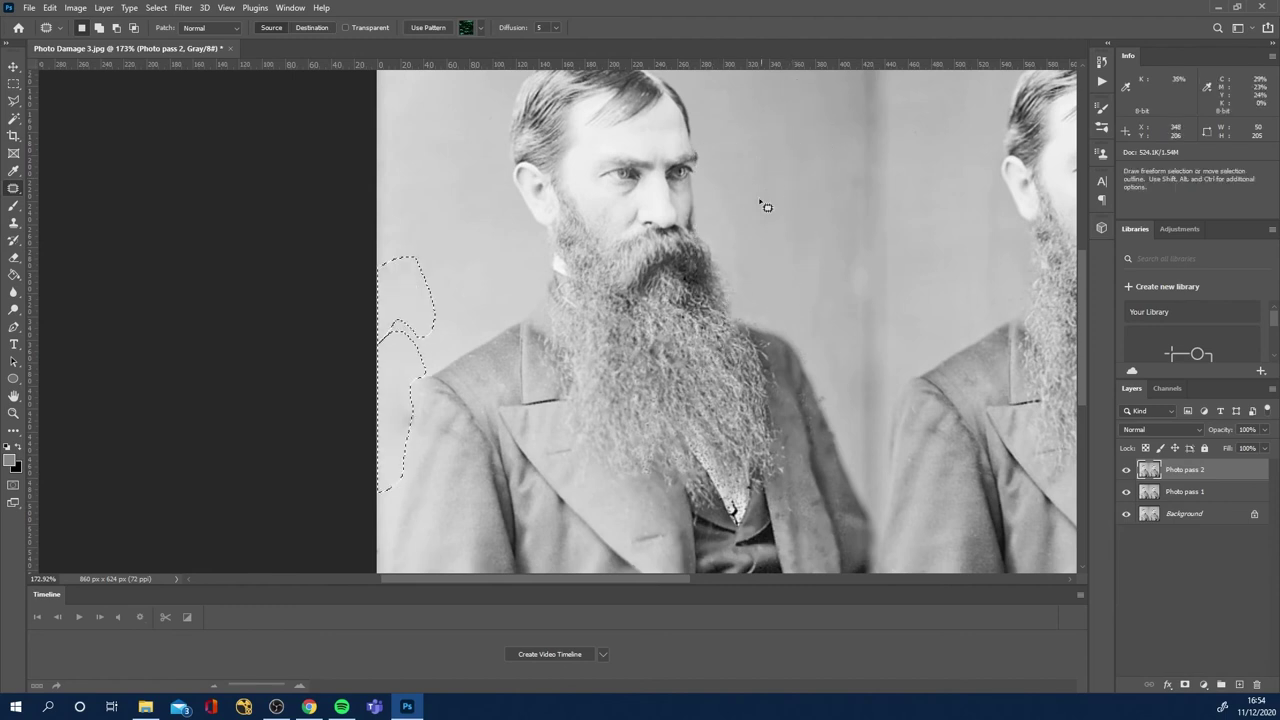
pyautogui.hotkey('ctrl', 'd')
# Patch more damage along the left edge and a small spot on the shoulder.
pyautogui.moveTo(364, 359)
pyautogui.mouseDown()
pyautogui.moveTo(401, 320)
pyautogui.moveTo(403, 290)
pyautogui.mouseUp()
pyautogui.moveTo(409, 394)
pyautogui.mouseDown()
pyautogui.moveTo(402, 433)
pyautogui.moveTo(409, 395)
pyautogui.mouseUp()
pyautogui.click(466, 329)
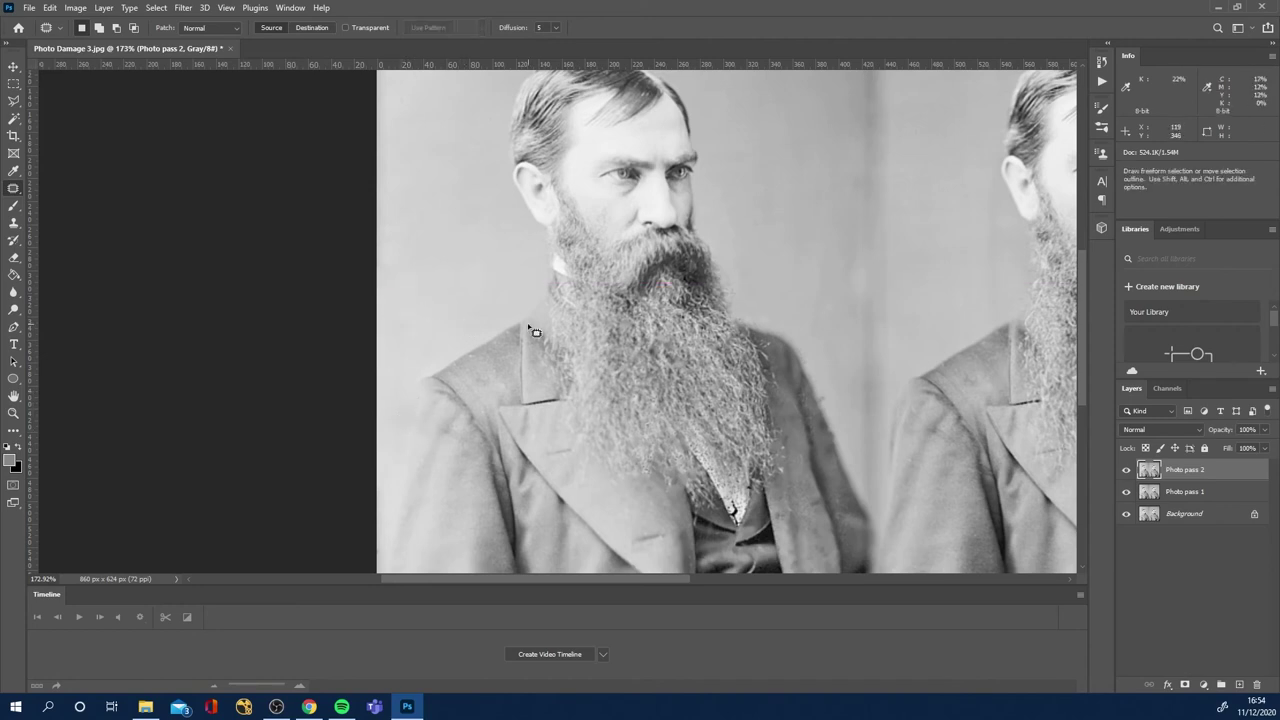
pyautogui.scroll(-3, 530, 326)
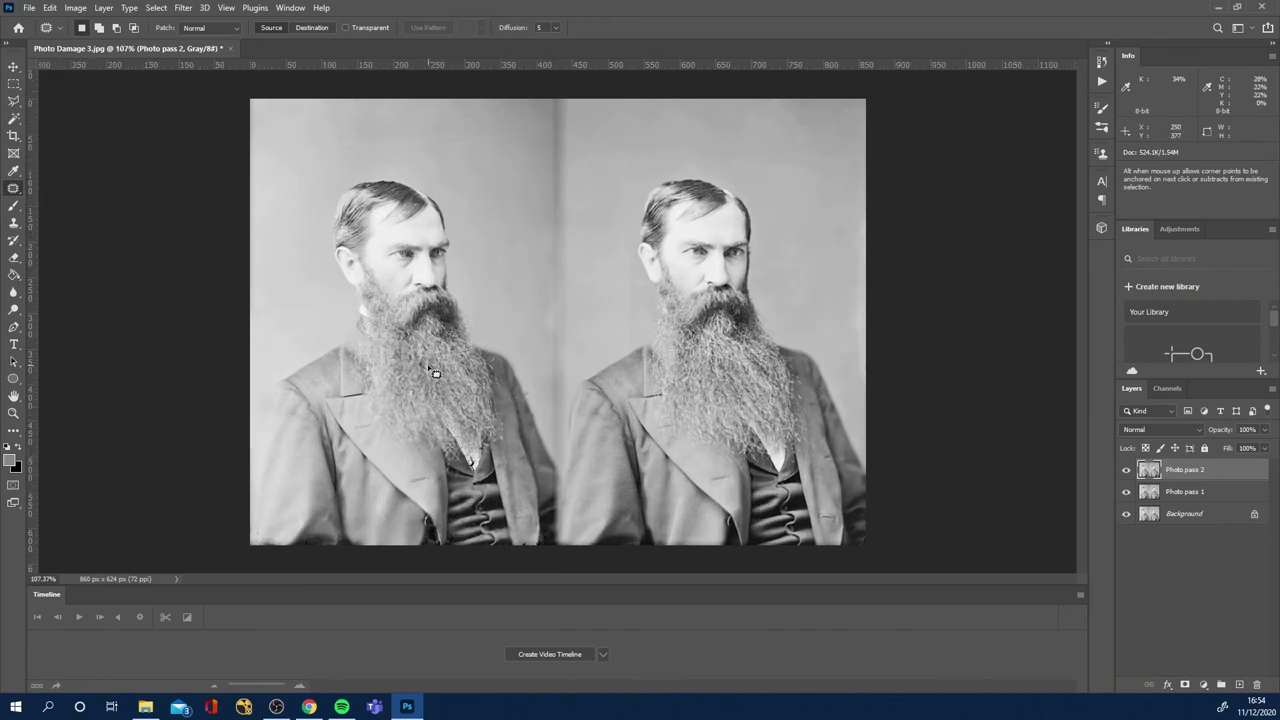
pyautogui.click(1127, 470)
pyautogui.click(1127, 470)
pyautogui.click(1127, 470)
pyautogui.click(1127, 470)
pyautogui.click(1127, 470)
pyautogui.click(1127, 470)
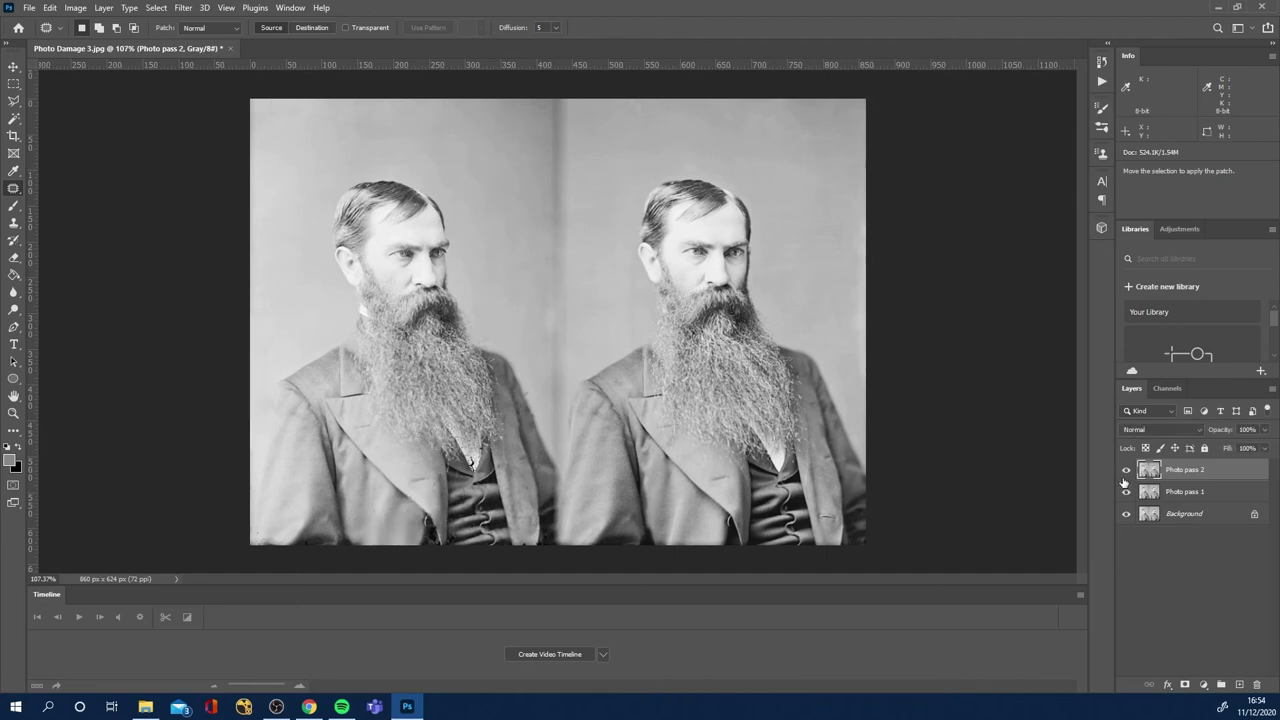
pyautogui.click(1127, 491)
pyautogui.click(1127, 491)
pyautogui.click(1127, 470)
# Patch the dark spot at the coat's bottom edge and deselect.
pyautogui.scroll(10, 324, 545)
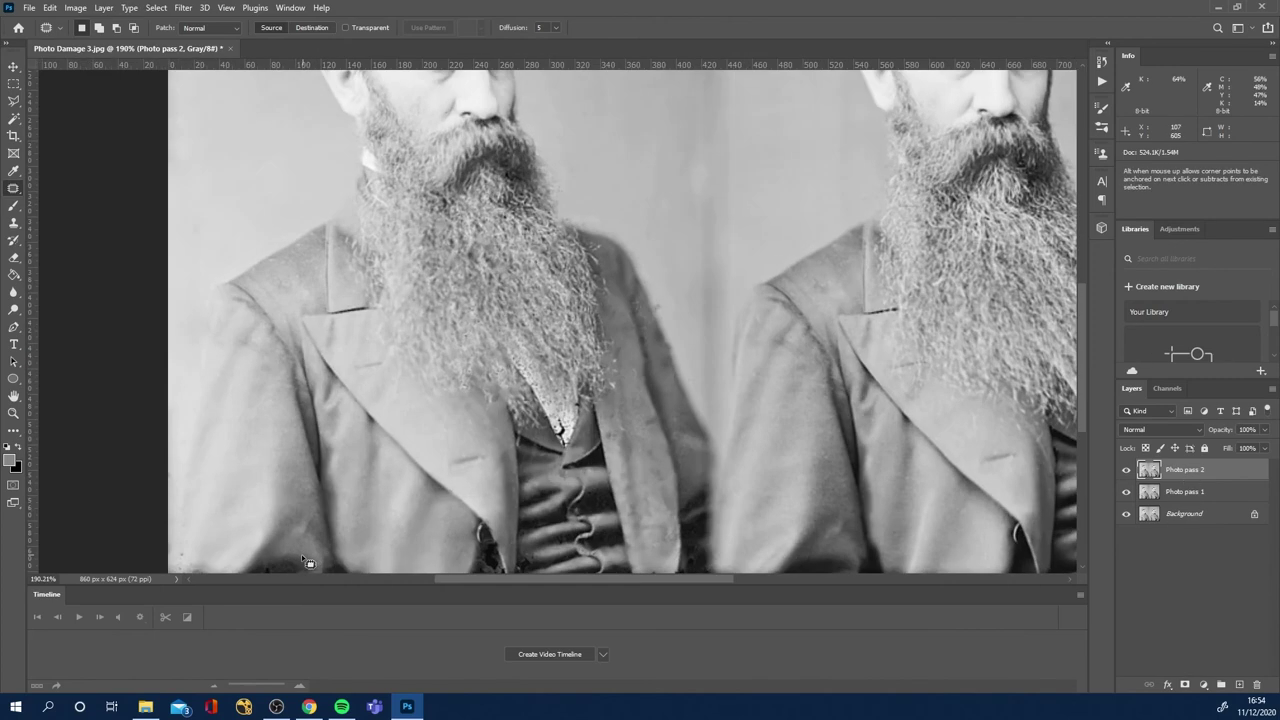
pyautogui.moveTo(331, 455); pyautogui.dragTo(459, 352)
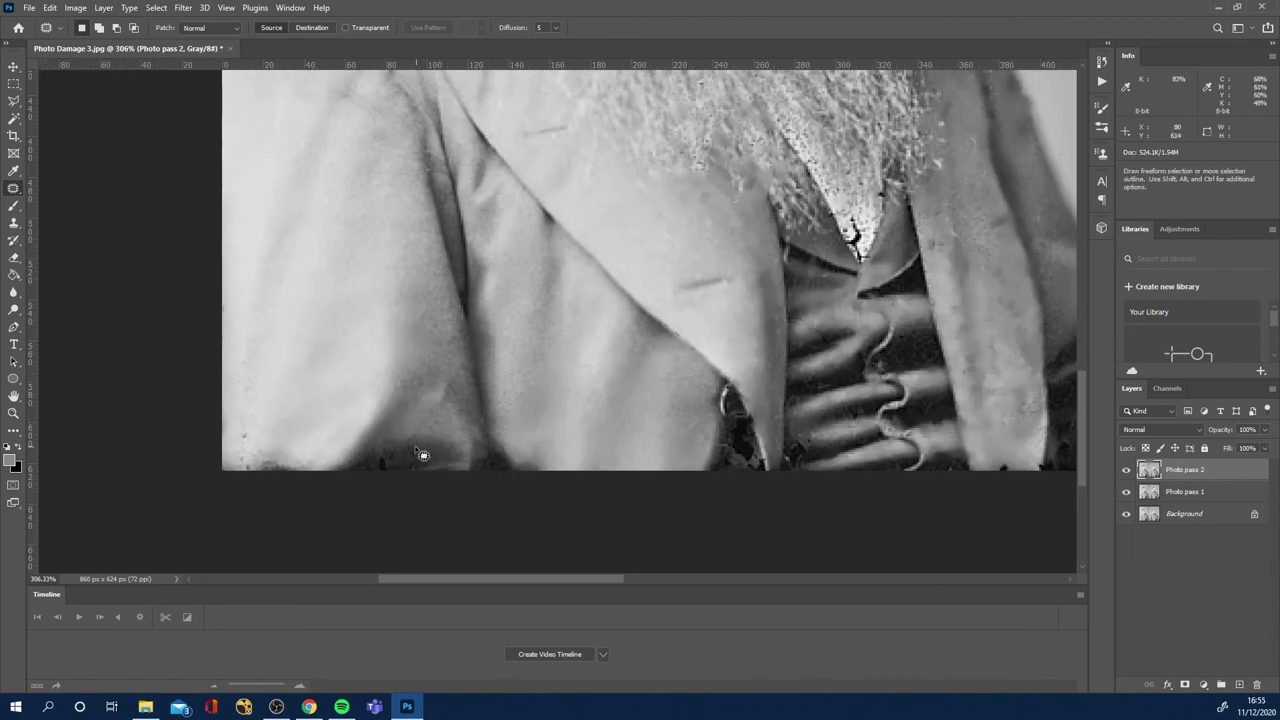
pyautogui.moveTo(443, 440)
pyautogui.mouseDown()
pyautogui.moveTo(358, 454)
pyautogui.moveTo(377, 489)
pyautogui.moveTo(443, 472)
pyautogui.moveTo(446, 457)
pyautogui.moveTo(450, 470)
pyautogui.moveTo(445, 438)
pyautogui.moveTo(941, 453)
pyautogui.mouseUp()
pyautogui.scroll(-5, 600, 460)
pyautogui.hotkey('ctrl', 'd')
# Patch the spots near the coat's lower-left corner, including the bright one.
pyautogui.moveTo(338, 430)
pyautogui.mouseDown()
pyautogui.moveTo(306, 429)
pyautogui.moveTo(310, 464)
pyautogui.moveTo(350, 455)
pyautogui.moveTo(337, 427)
pyautogui.moveTo(656, 459)
pyautogui.moveTo(858, 450)
pyautogui.mouseUp()
pyautogui.hotkey('ctrl', 'd')
pyautogui.scroll(-1, 474, 401)
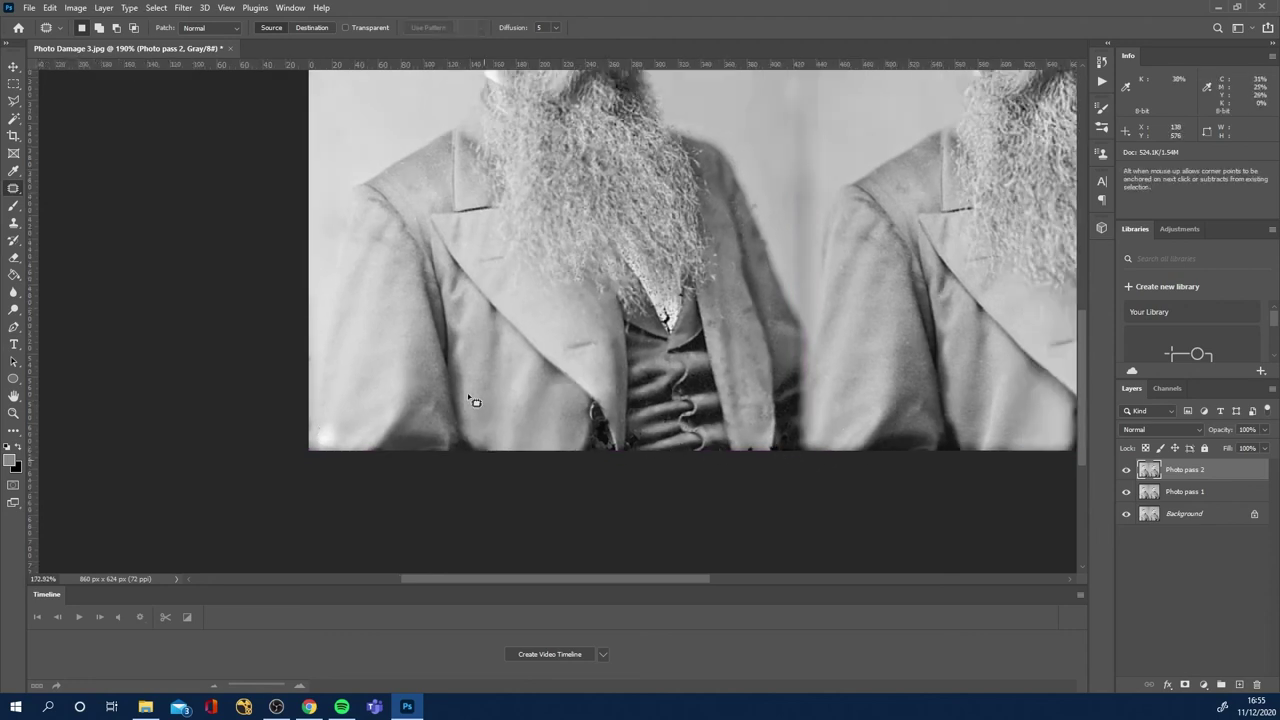
pyautogui.scroll(-3, 474, 401)
pyautogui.scroll(7, 257, 557)
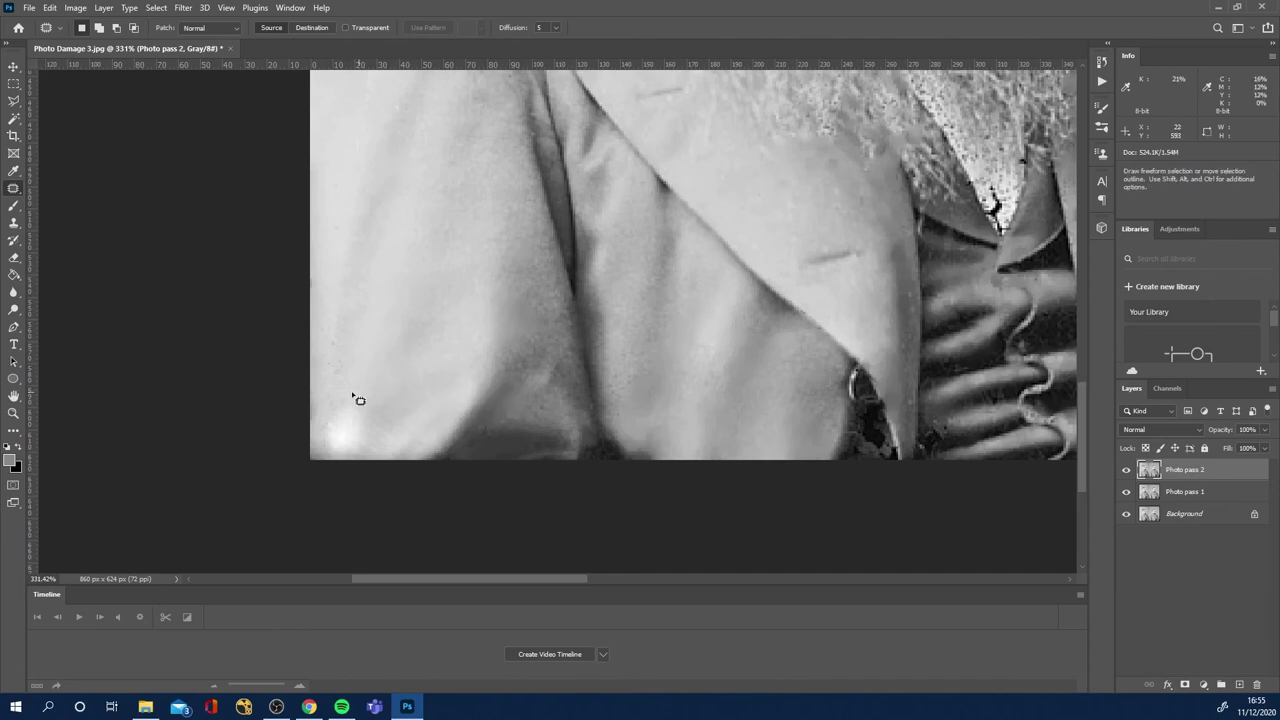
pyautogui.moveTo(352, 395)
pyautogui.mouseDown()
pyautogui.moveTo(332, 453)
pyautogui.moveTo(365, 457)
pyautogui.moveTo(356, 396)
pyautogui.mouseUp()
pyautogui.click(514, 400)
pyautogui.scroll(-5, 500, 385)
pyautogui.scroll(1, 505, 392)
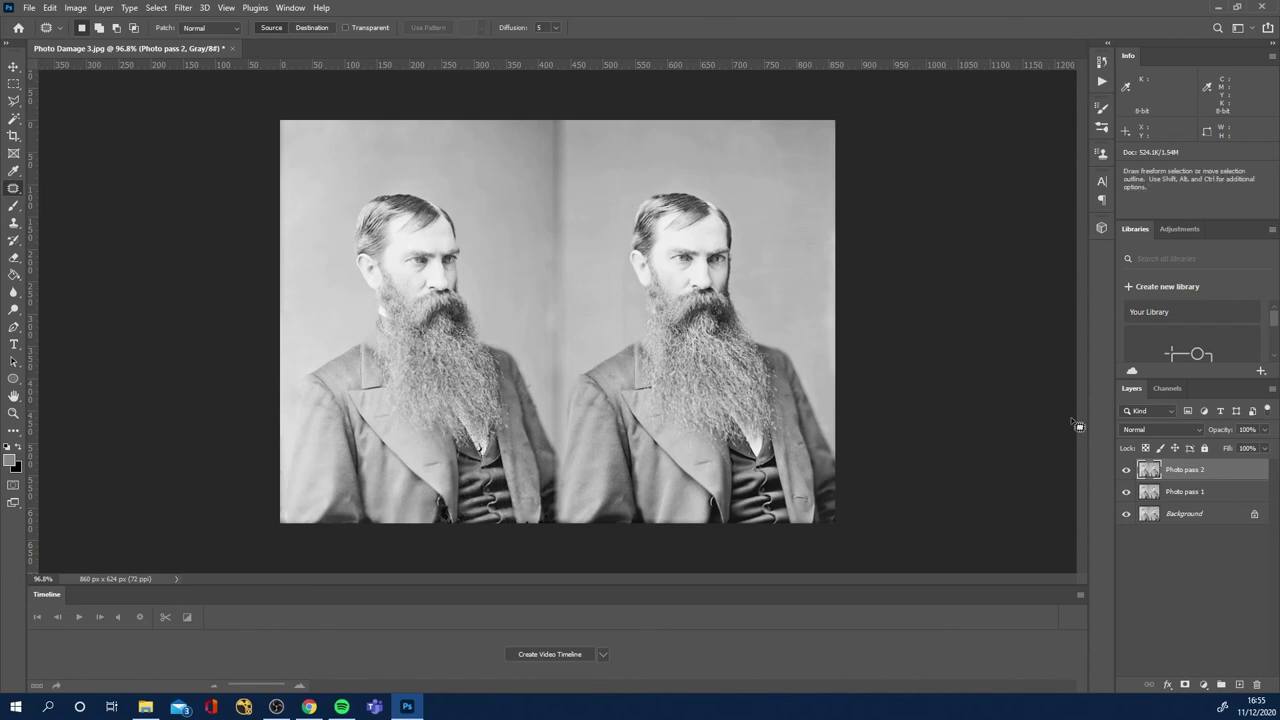
# Duplicate Photo pass 2 and name the copy 'Final Restoration'.
pyautogui.moveTo(1185, 471); pyautogui.dragTo(1239, 684)
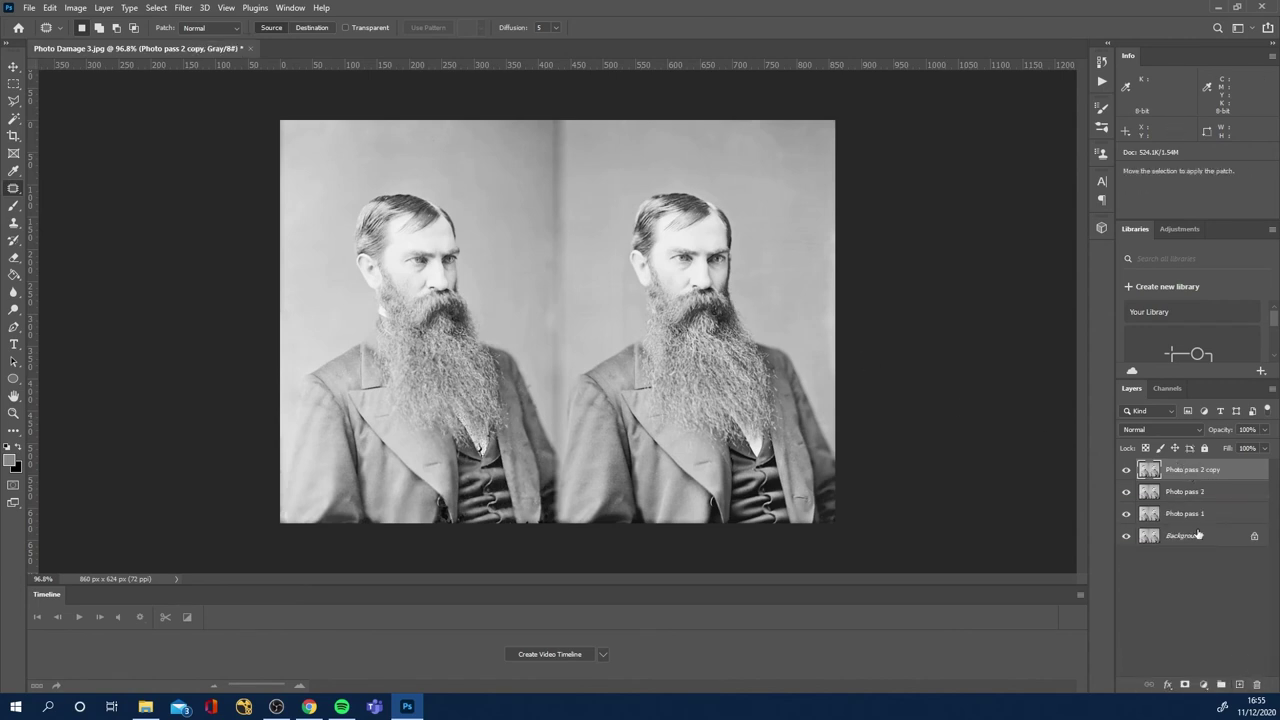
pyautogui.doubleClick(1197, 470)
pyautogui.write('Final Restoration')
pyautogui.click(1172, 630)
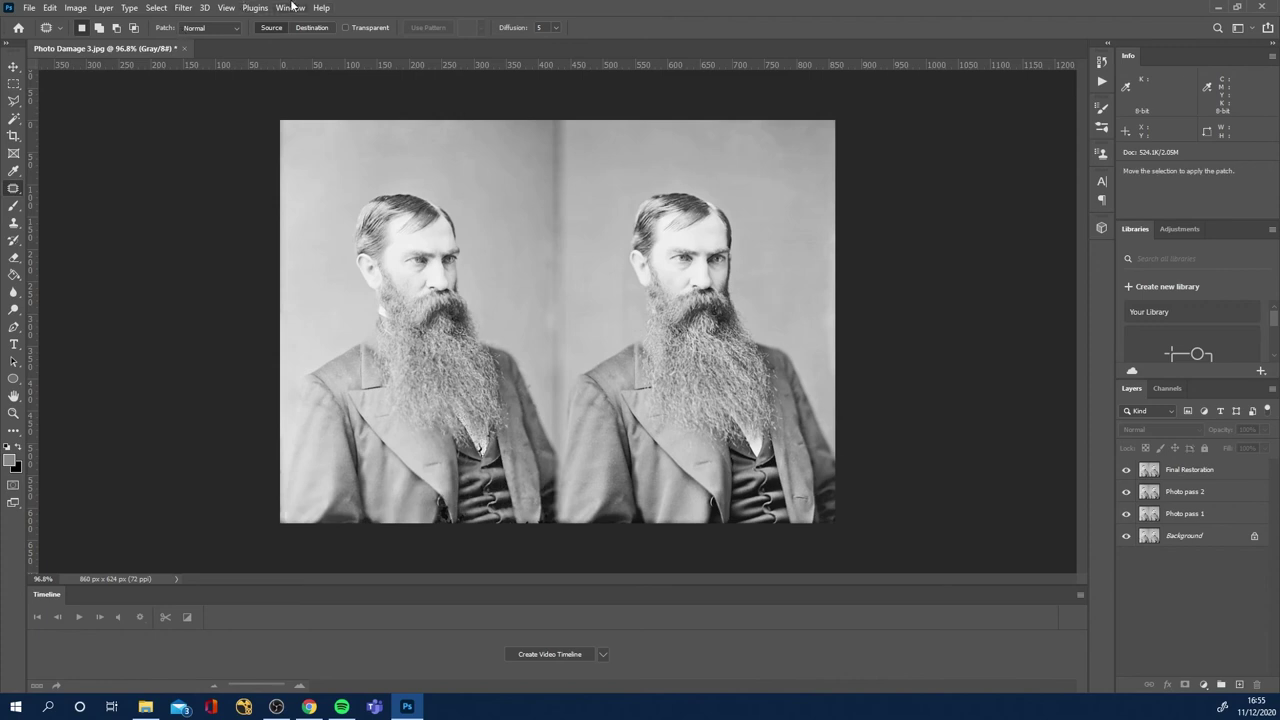
# Show the Histogram panel from the Window menu and move it higher up.
pyautogui.click(291, 7)
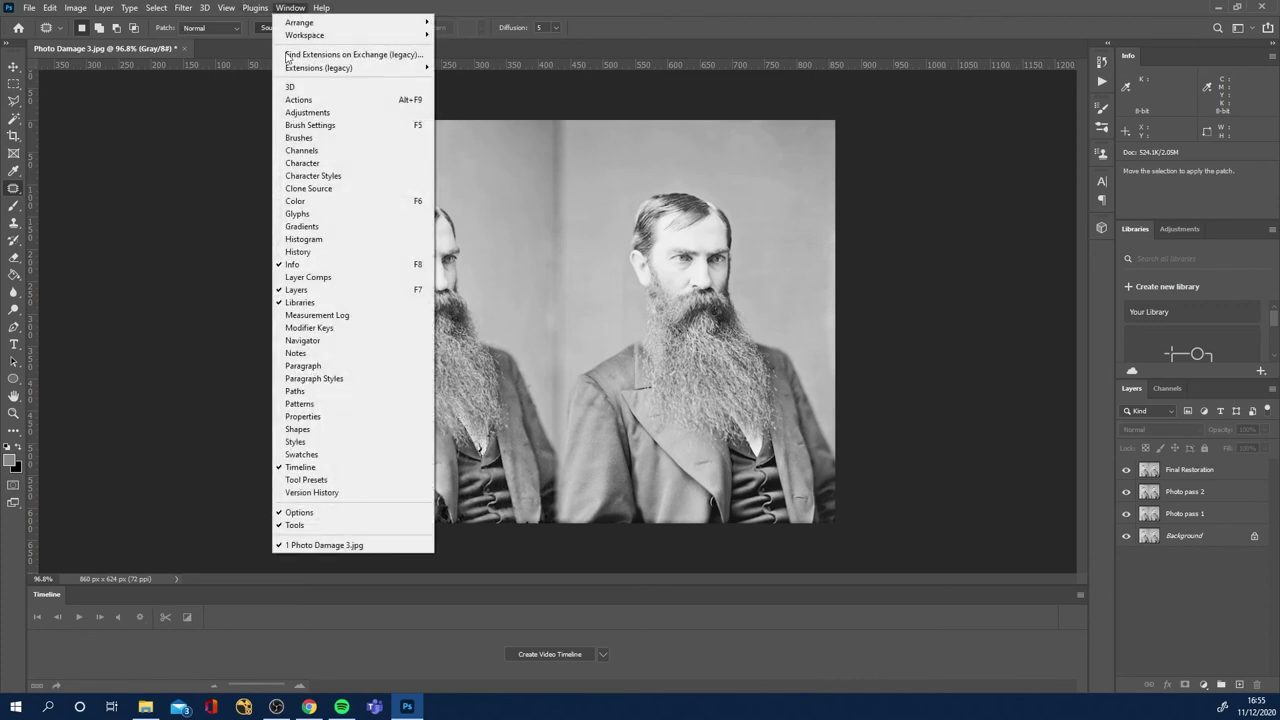
pyautogui.click(317, 239)
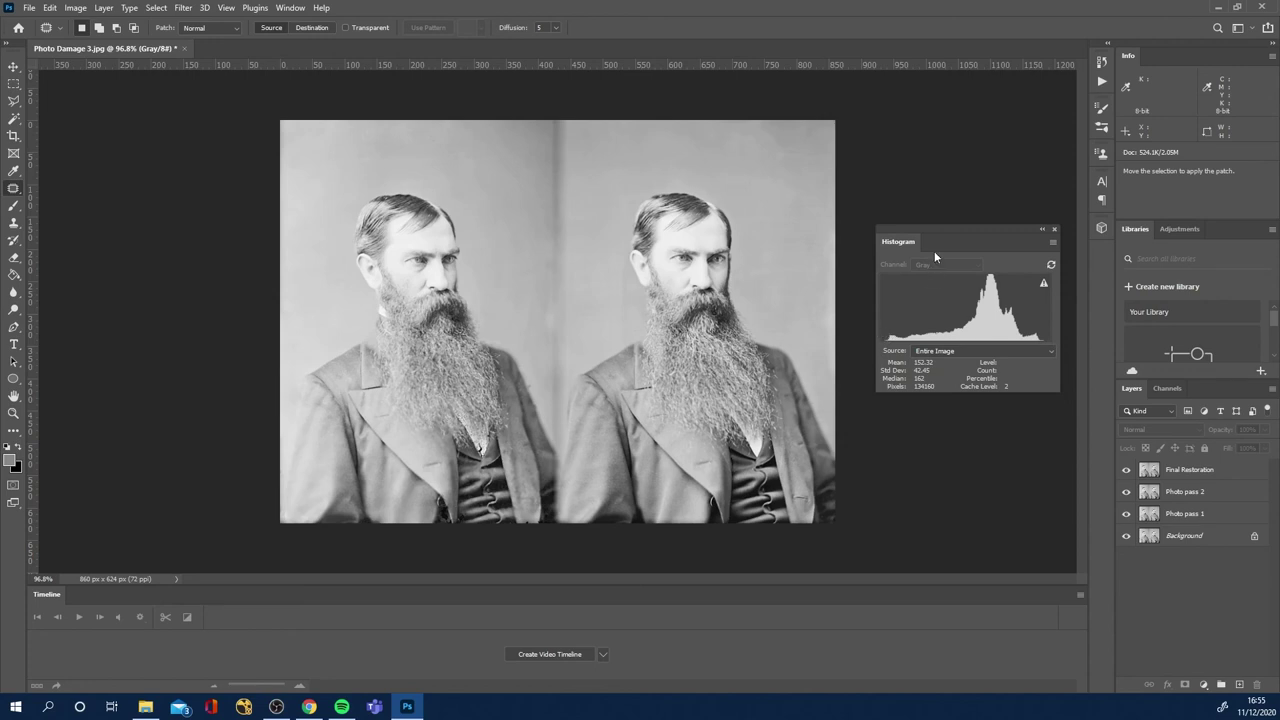
pyautogui.moveTo(944, 235); pyautogui.dragTo(939, 110)
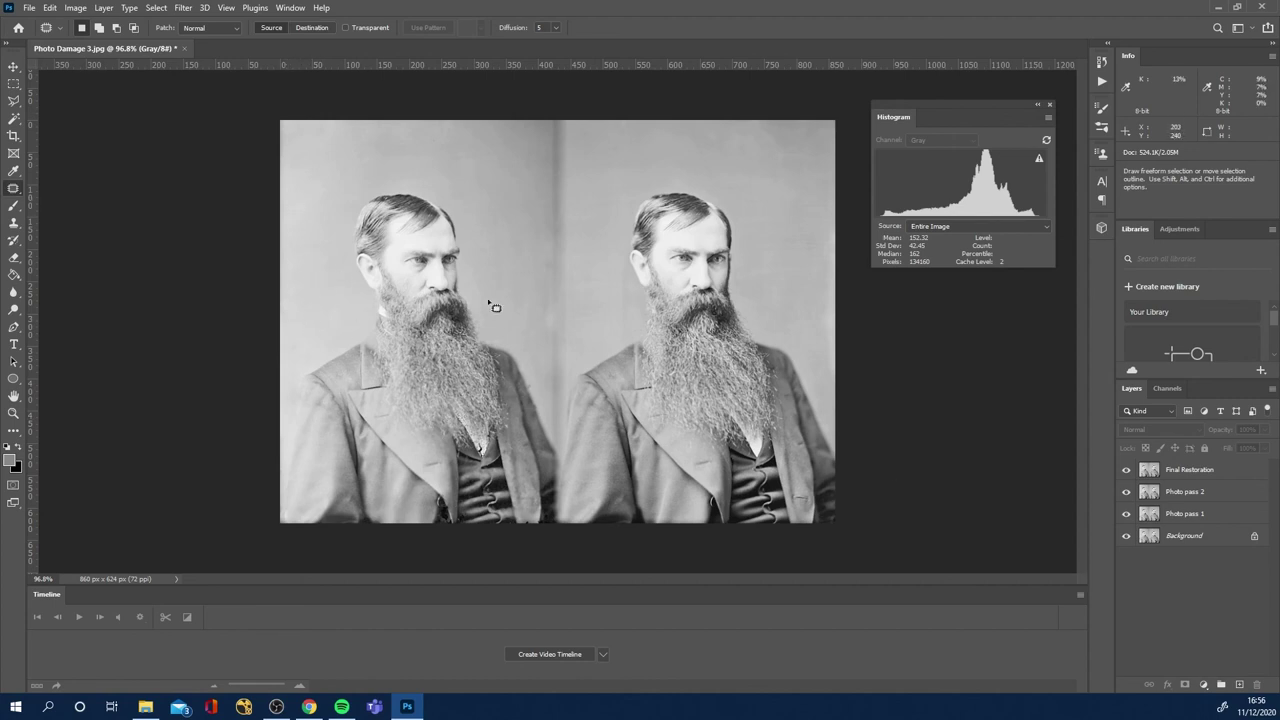
# Add a Curves adjustment, pull the white and black points inward and bend the midtones.
pyautogui.click(1203, 686)
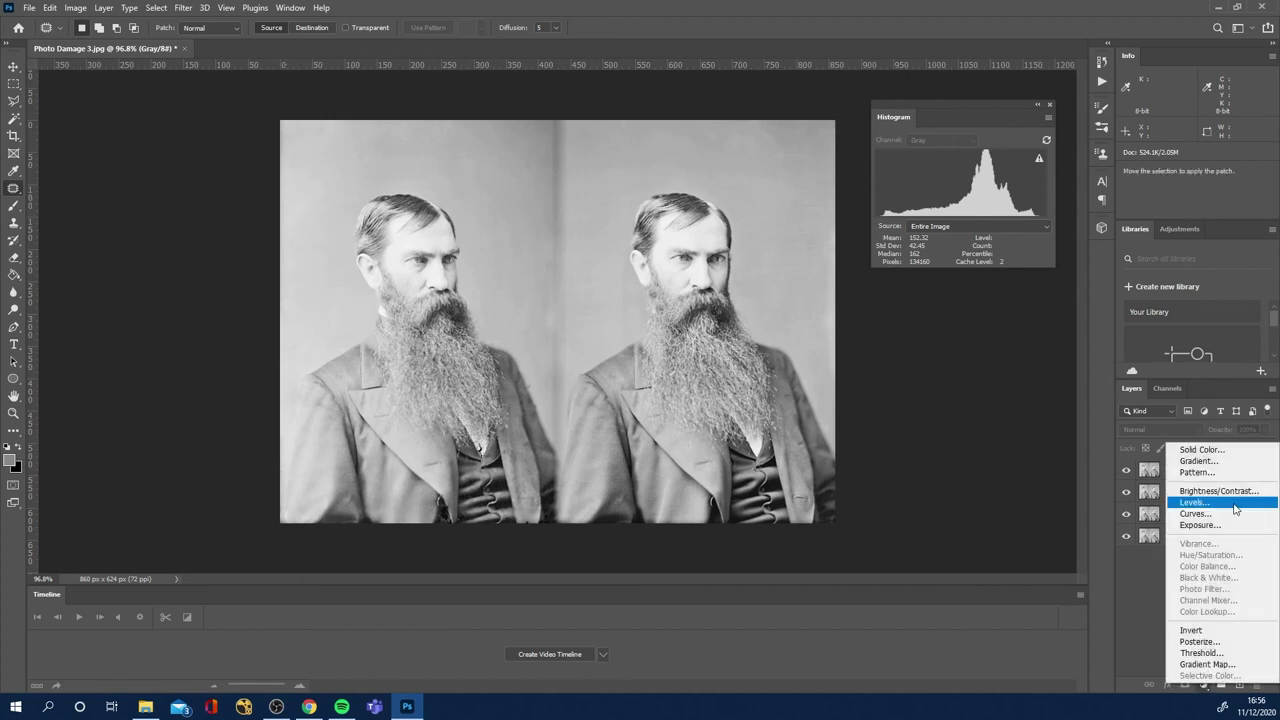
pyautogui.click(1218, 516)
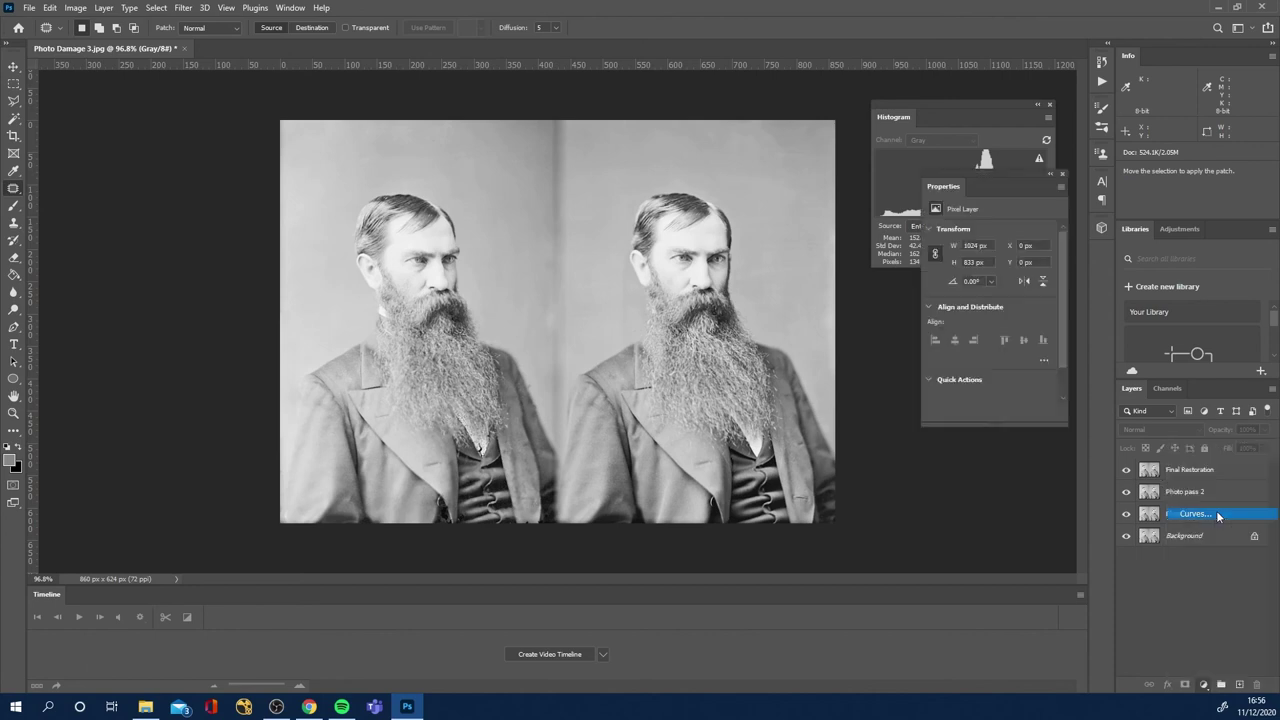
pyautogui.moveTo(989, 170); pyautogui.dragTo(964, 284)
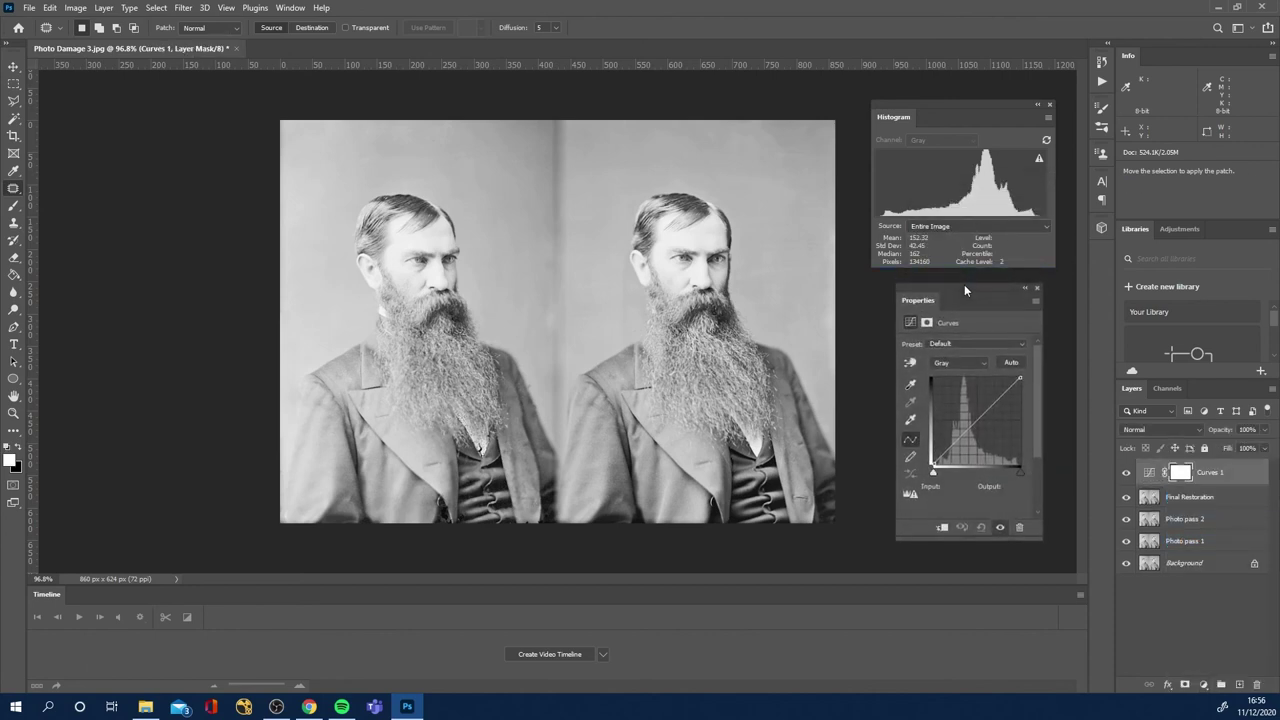
pyautogui.moveTo(1022, 474)
pyautogui.mouseDown()
pyautogui.moveTo(1002, 471)
pyautogui.moveTo(1017, 472)
pyautogui.mouseUp()
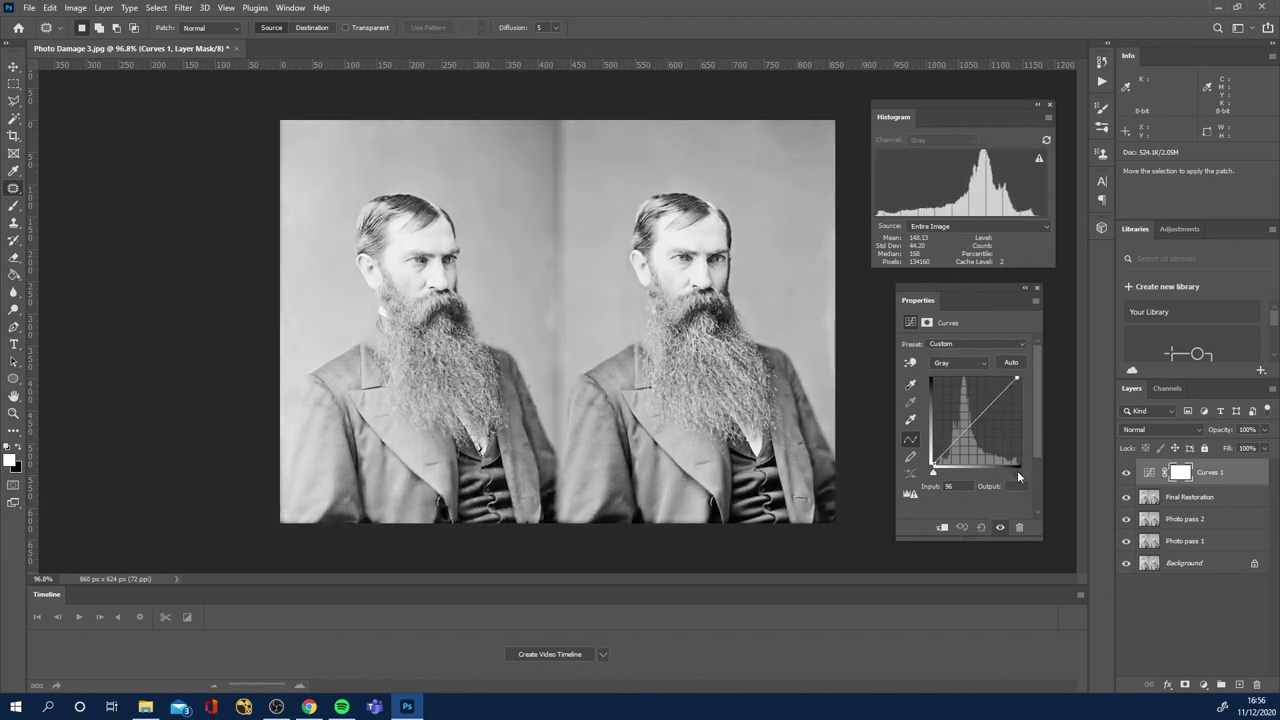
pyautogui.moveTo(933, 474); pyautogui.dragTo(940, 477)
pyautogui.moveTo(978, 421); pyautogui.dragTo(968, 419)
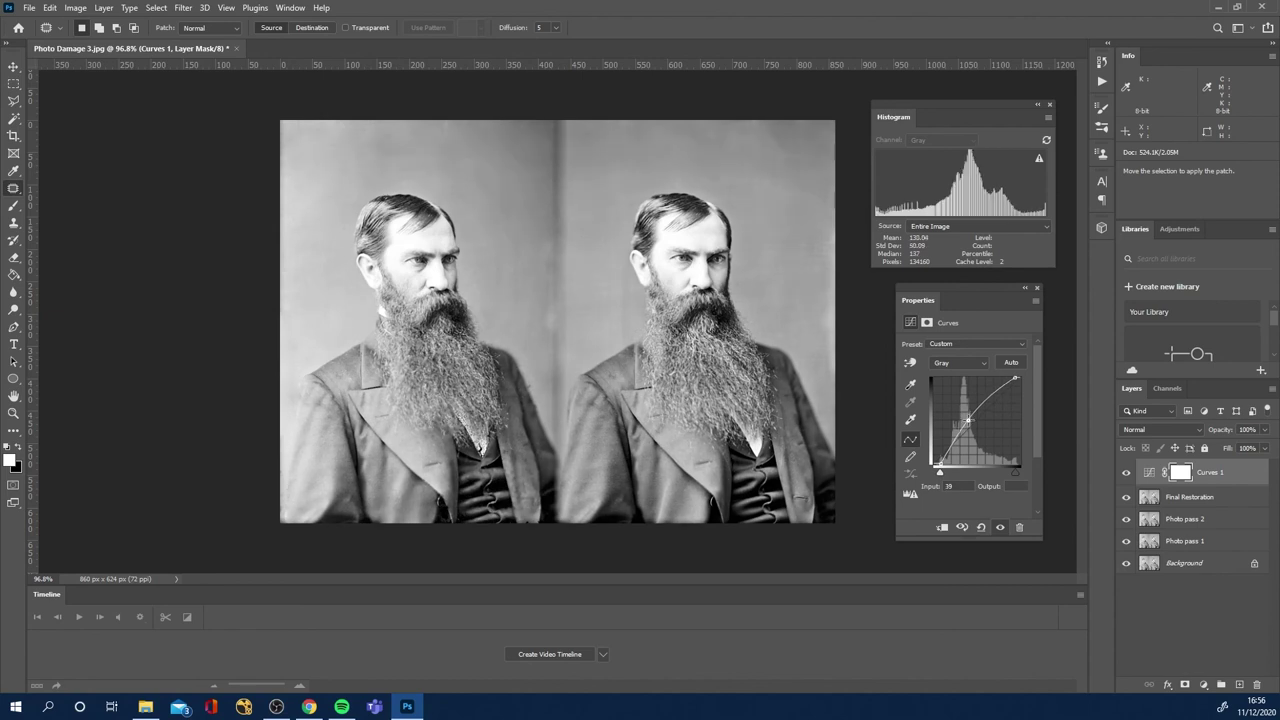
# Compare Curves 1 on and off, then nudge the white point and fine-tune the midtone point.
pyautogui.click(1126, 474)
pyautogui.click(1126, 474)
pyautogui.click(1126, 474)
pyautogui.click(1126, 474)
pyautogui.click(1126, 472)
pyautogui.moveTo(1016, 473); pyautogui.dragTo(1037, 472)
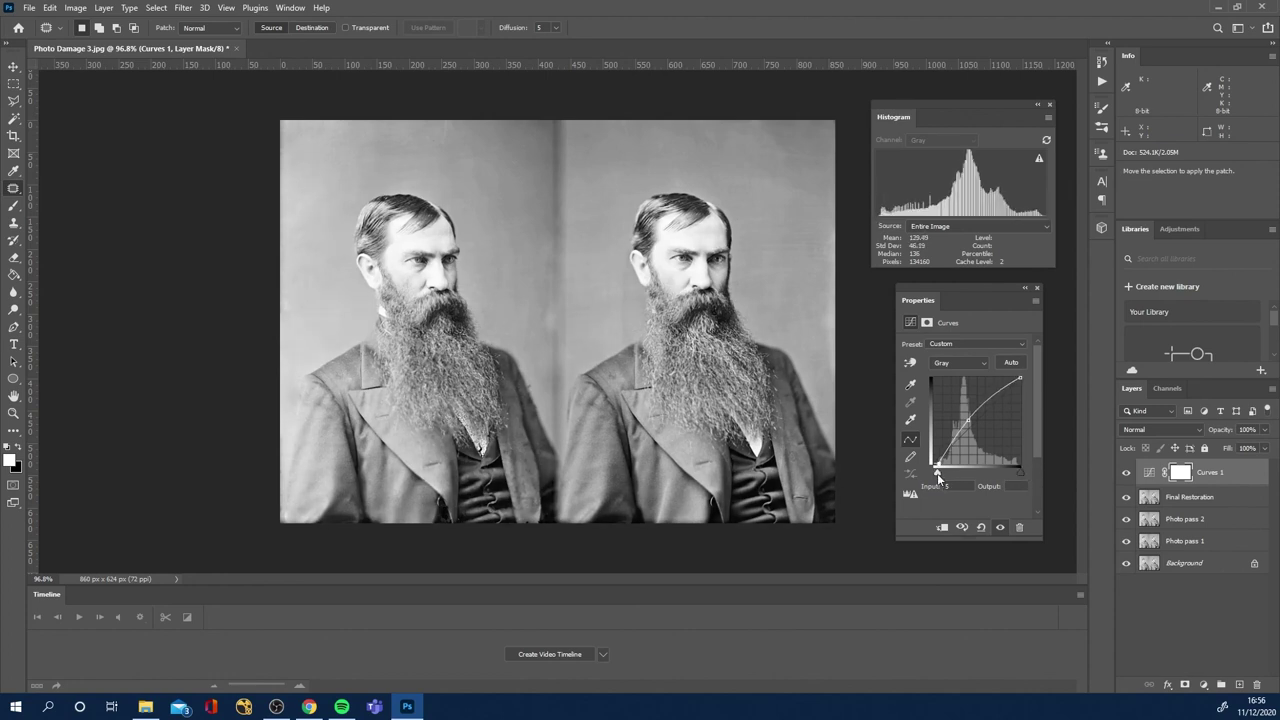
pyautogui.click(967, 421)
pyautogui.moveTo(967, 421); pyautogui.dragTo(966, 422)
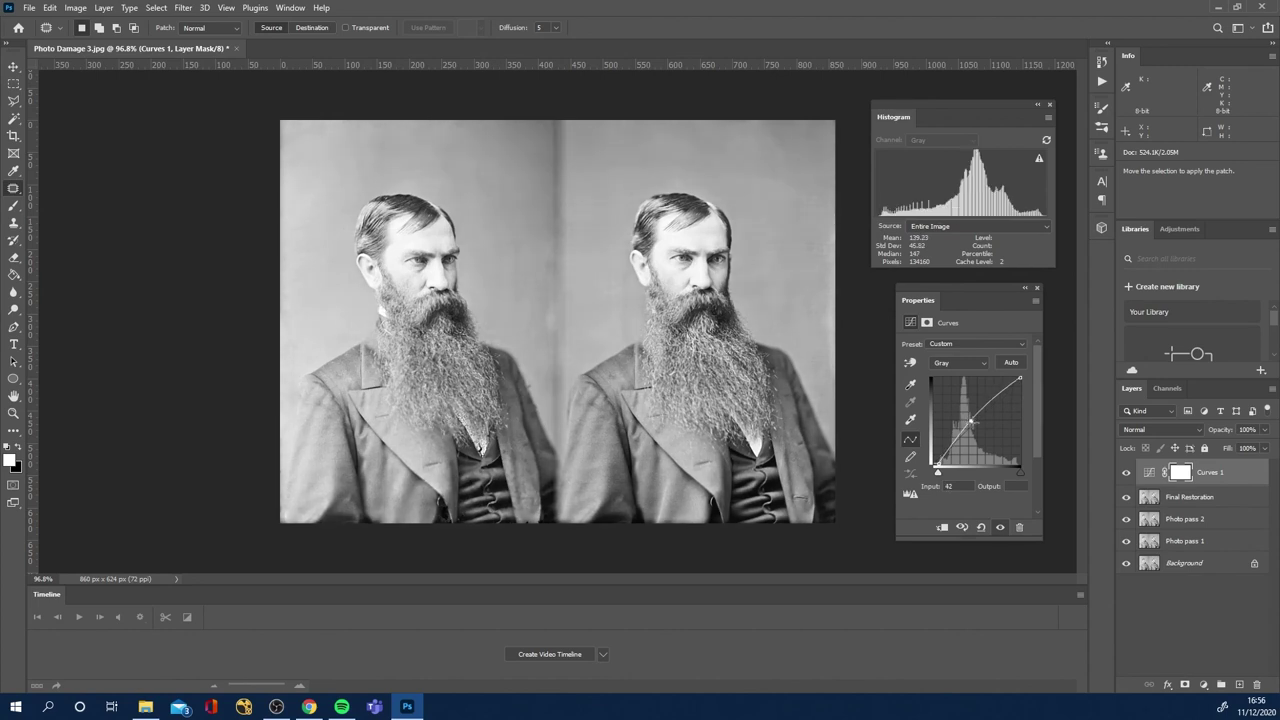
# Ease the black point back slightly while comparing, then deselect all layers.
pyautogui.click(1126, 473)
pyautogui.click(1126, 473)
pyautogui.click(1126, 473)
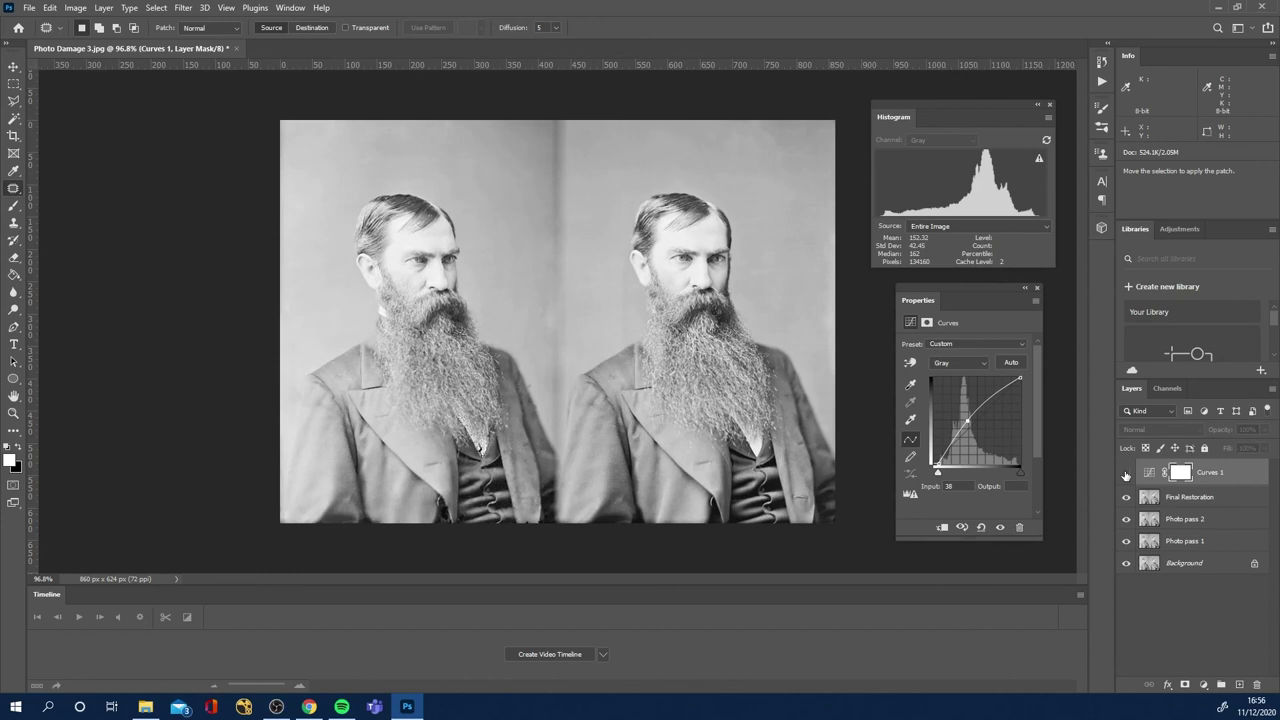
pyautogui.moveTo(937, 474); pyautogui.dragTo(935, 474)
pyautogui.click(1125, 473)
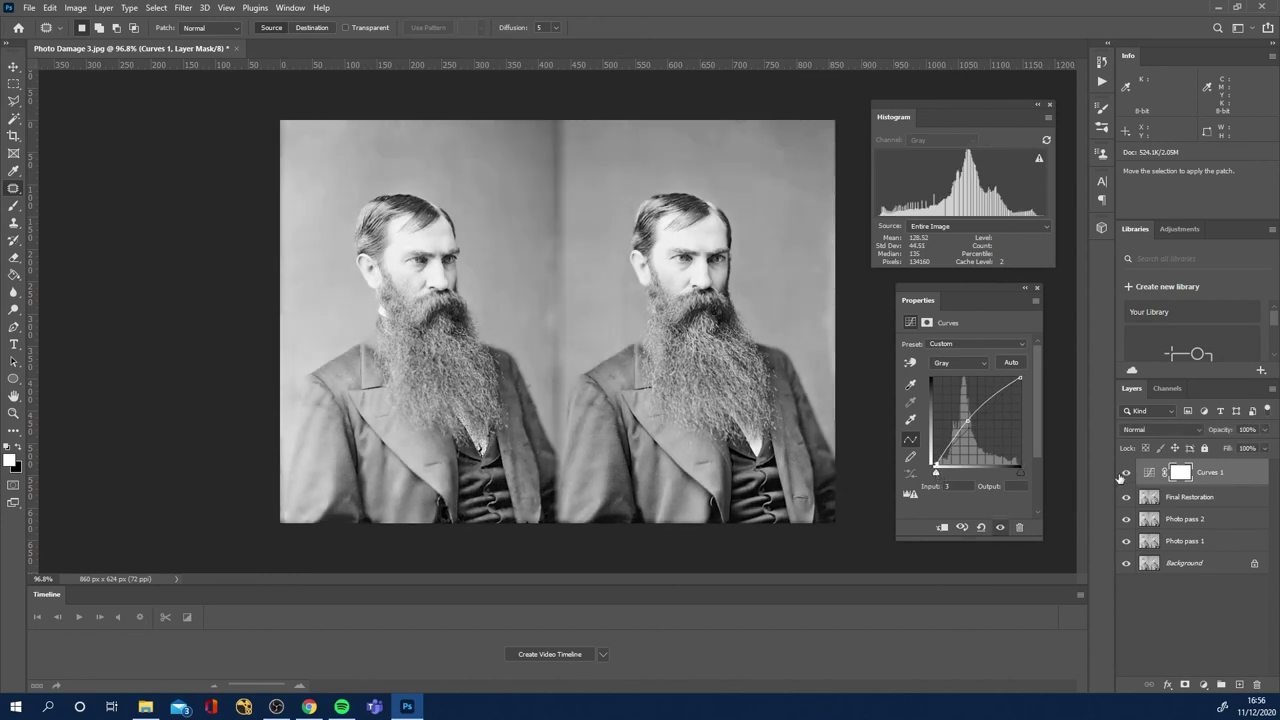
pyautogui.click(1222, 609)
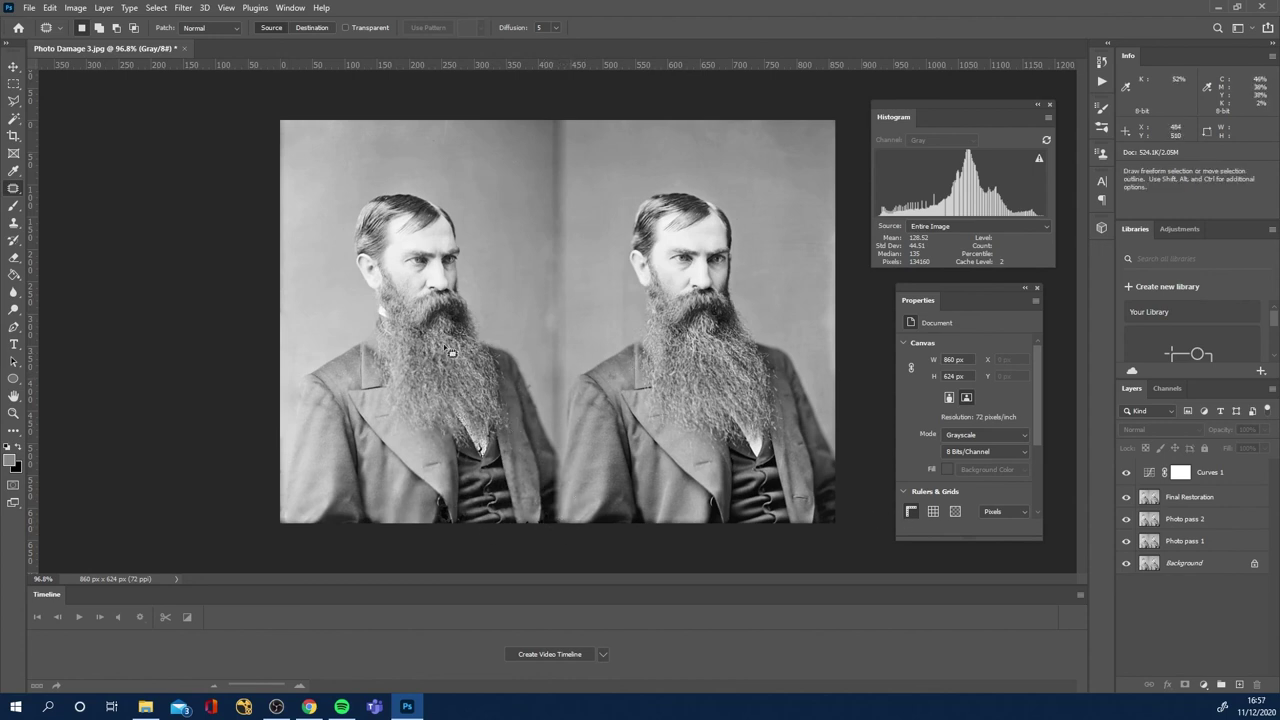
pyautogui.moveTo(1126, 474)
pyautogui.mouseDown()
pyautogui.moveTo(1127, 500)
pyautogui.moveTo(1126, 472)
pyautogui.mouseUp()
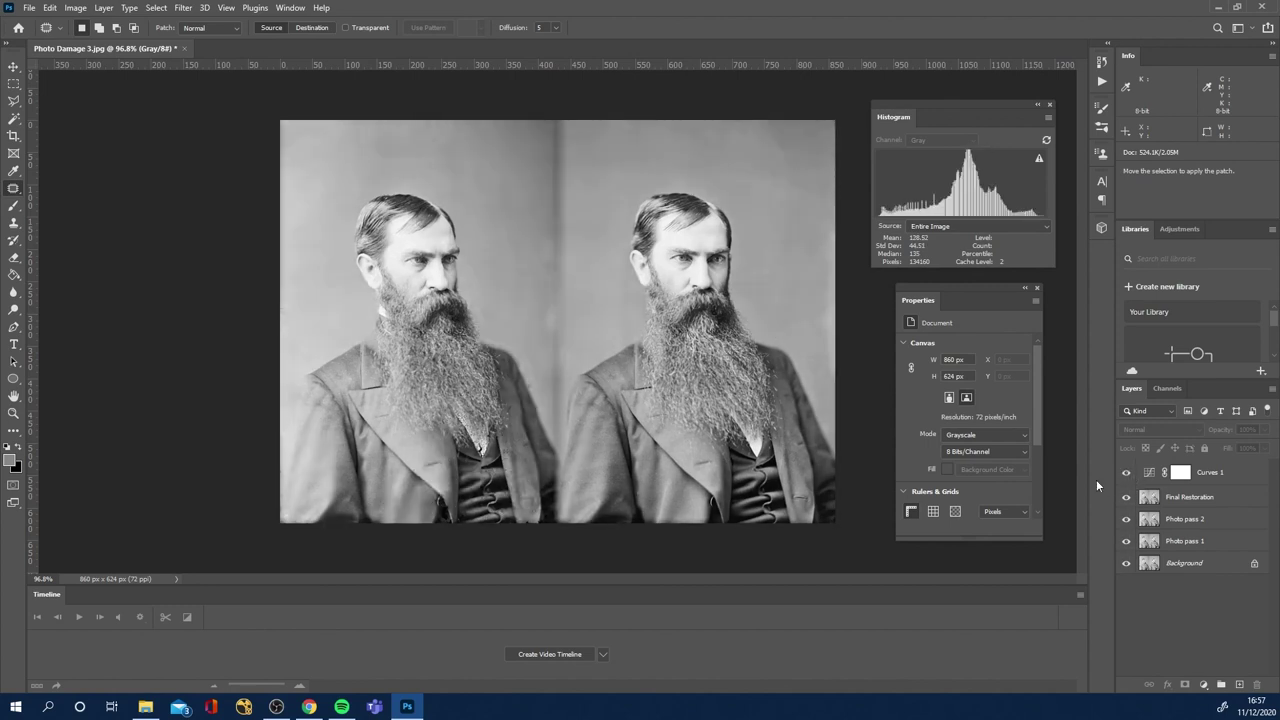